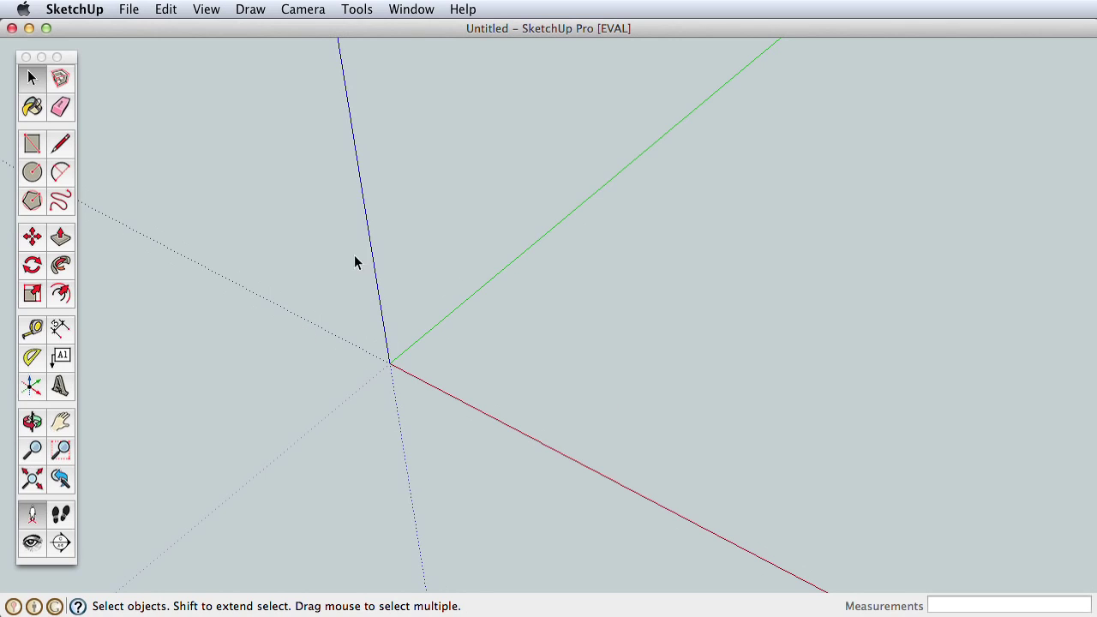
Step: Switch the camera to the standard isometric view
click(303, 10)
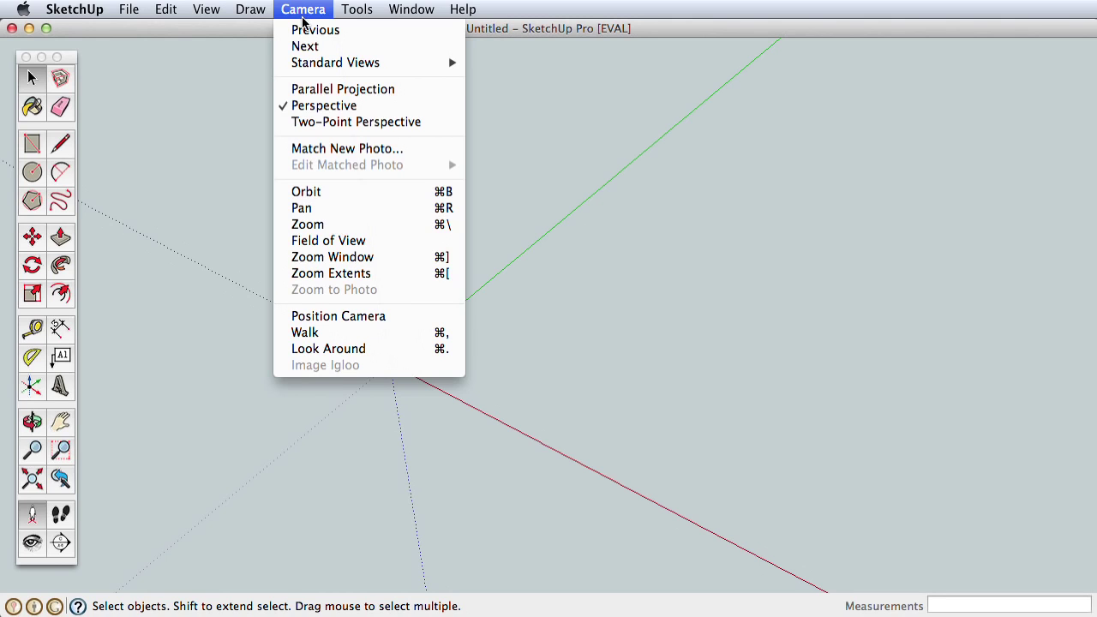
mouse_move(360, 66)
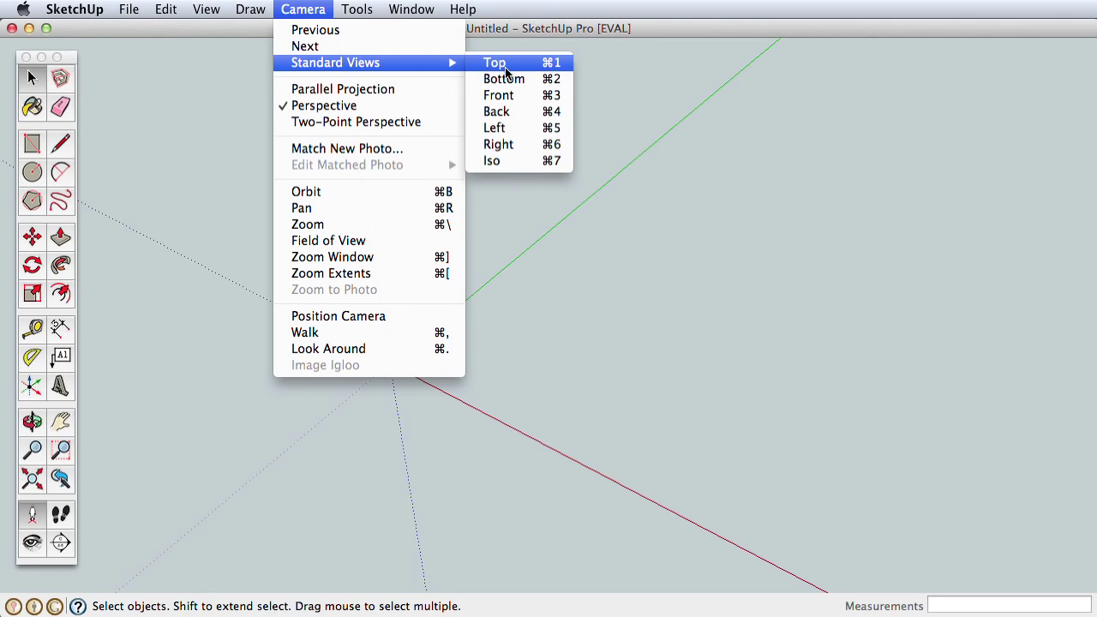
click(505, 164)
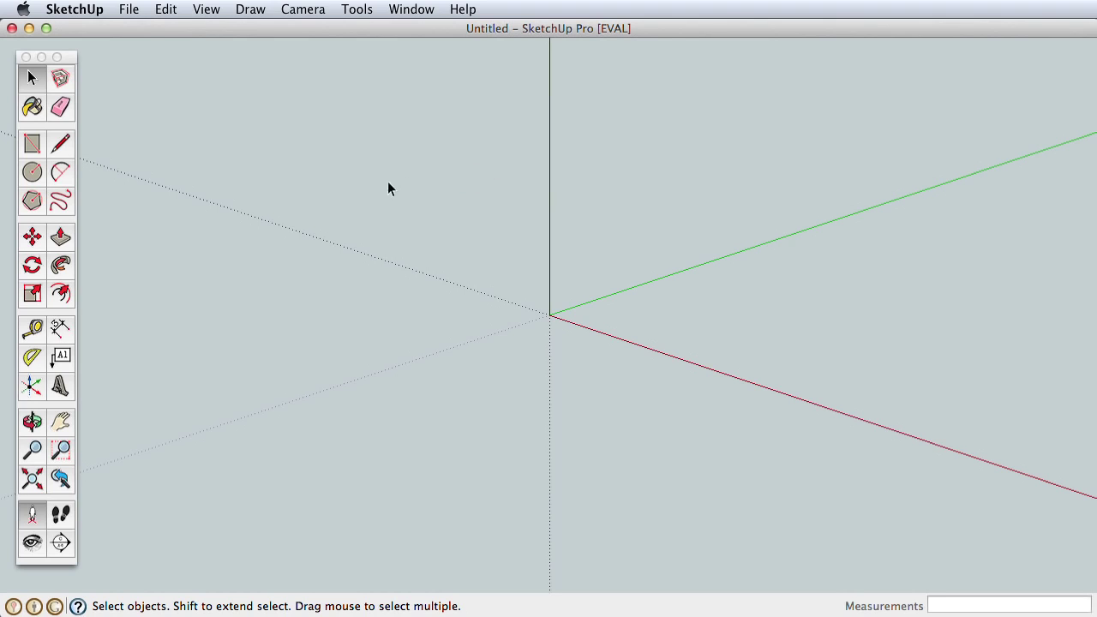
Step: Draw a rectangle about 76 by 129 inches around the origin on the ground plane
click(32, 143)
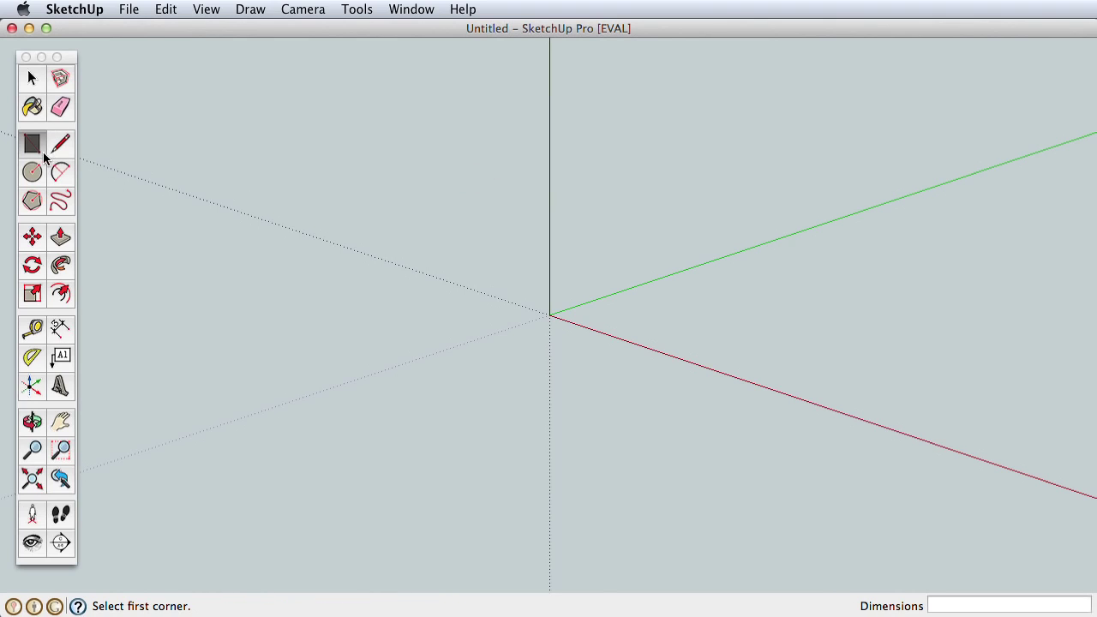
click(225, 335)
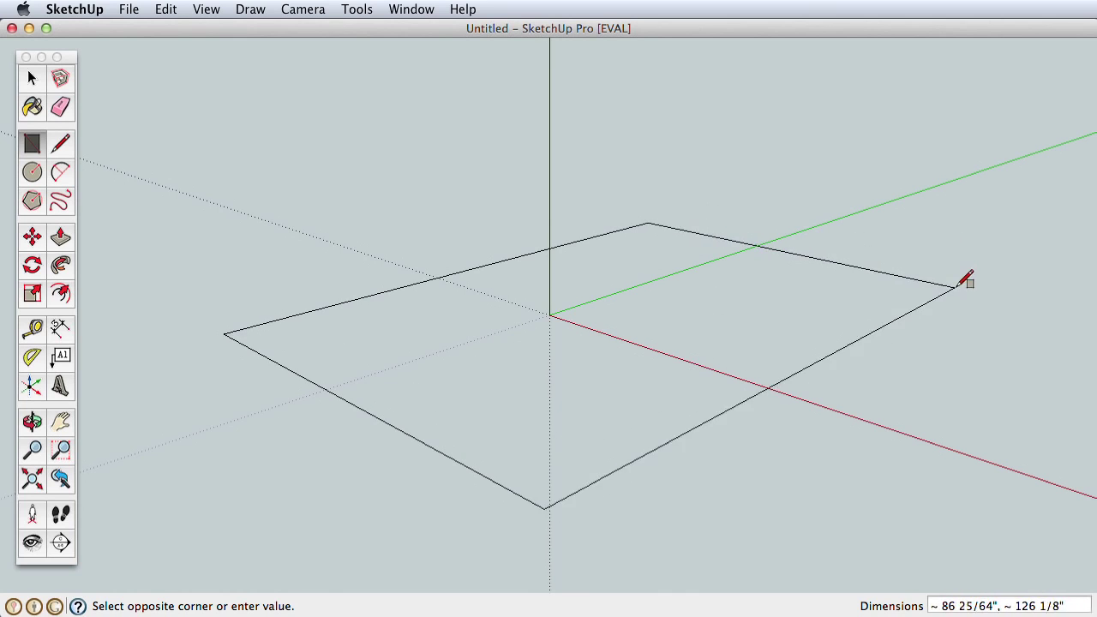
click(913, 275)
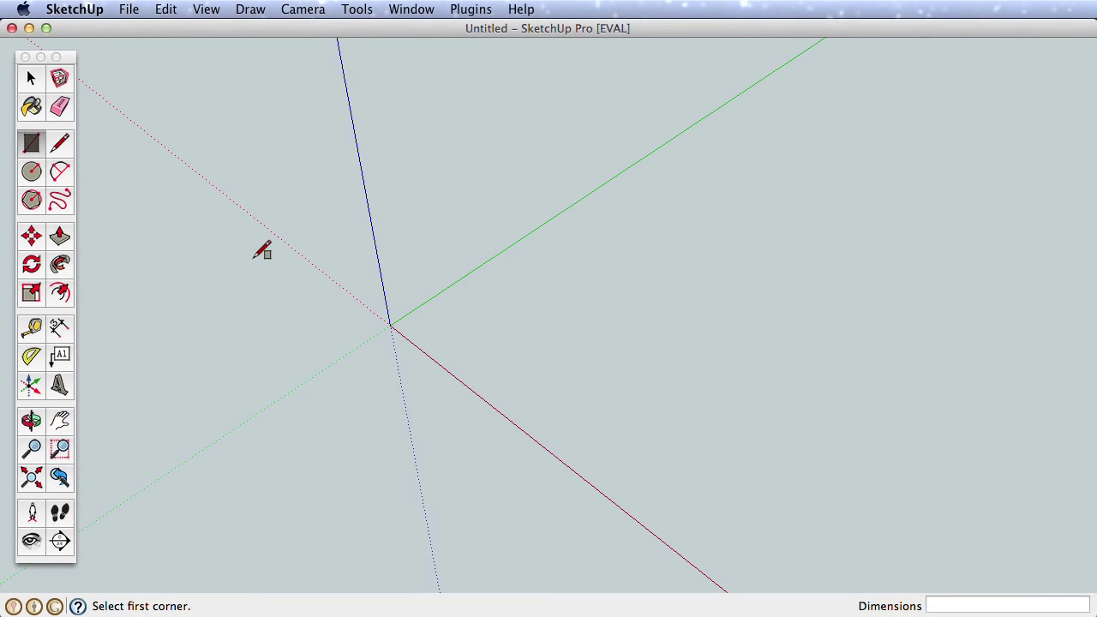
Step: Draw two separate rectangles on the ground plane, one about 33 by 85 inches and one about 80 by 98 inches
click(253, 258)
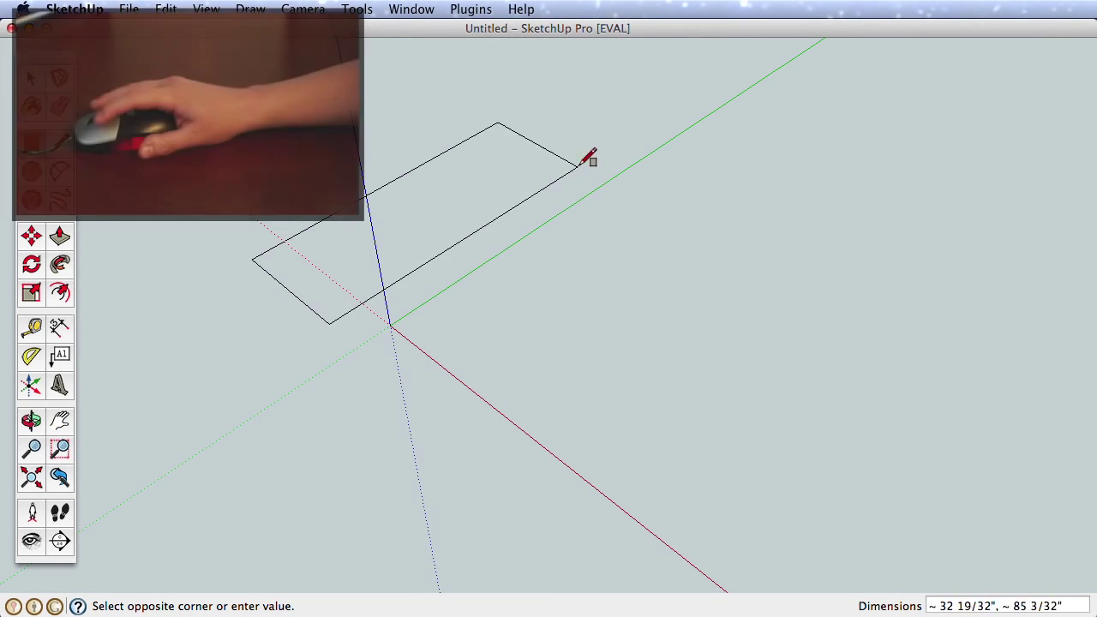
click(580, 165)
click(461, 330)
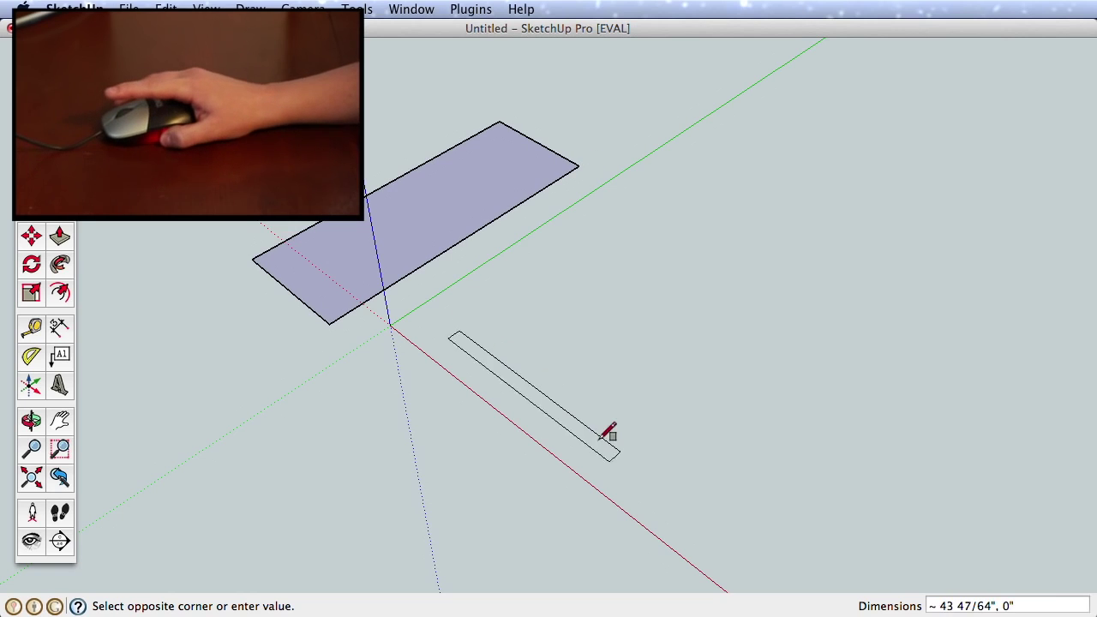
click(978, 284)
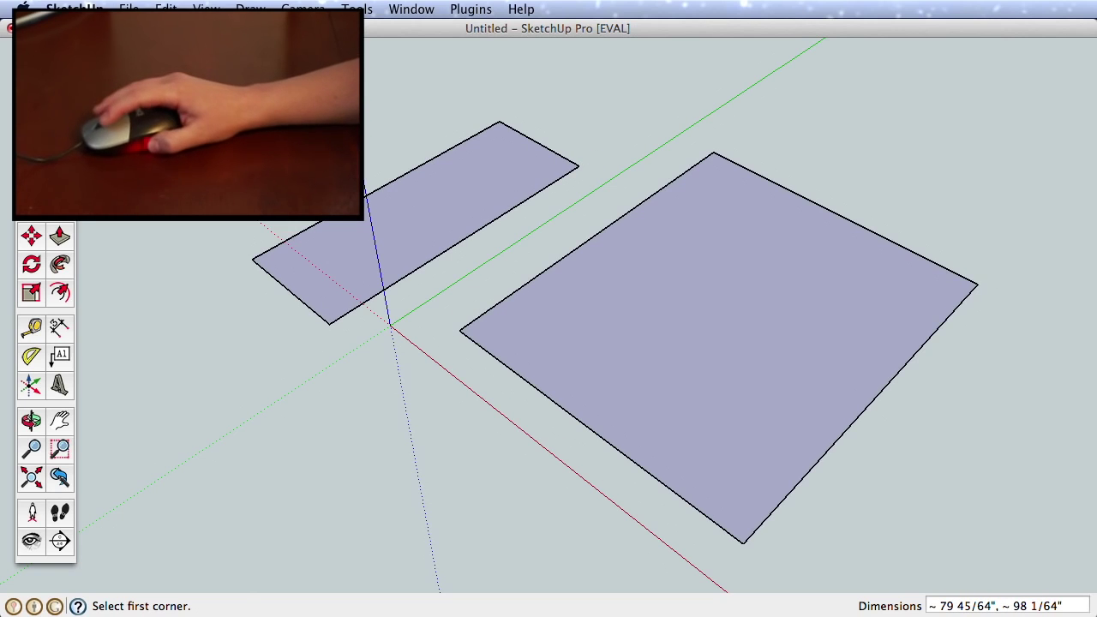
Step: Draw connected lines from the smaller rectangle's near corner, starting with one about 80 inches long parallel to the red axis
key(l)
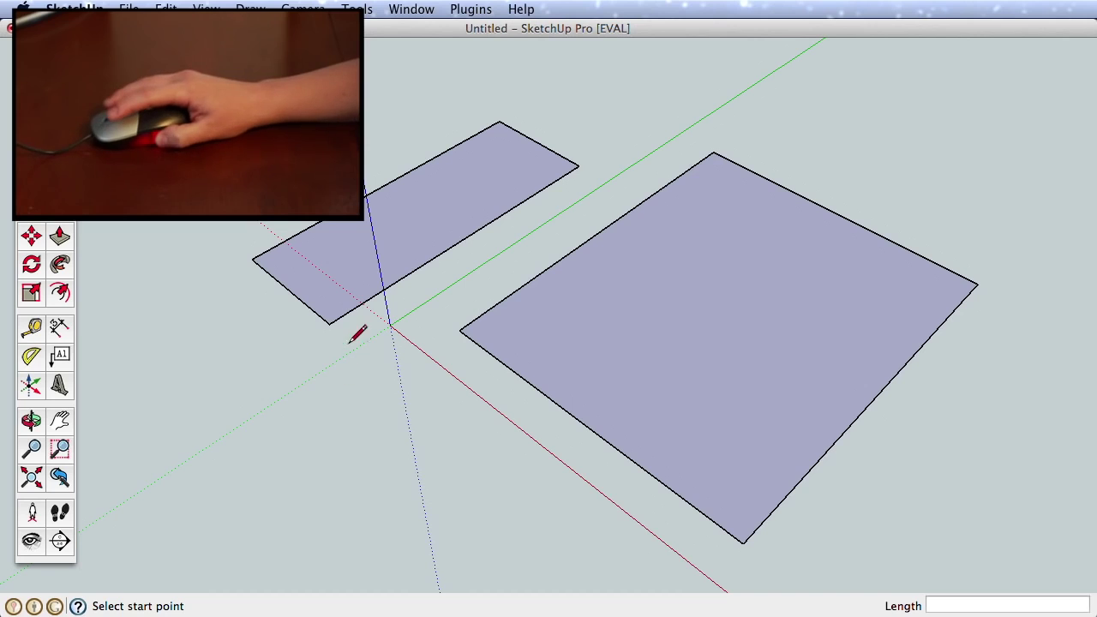
click(329, 324)
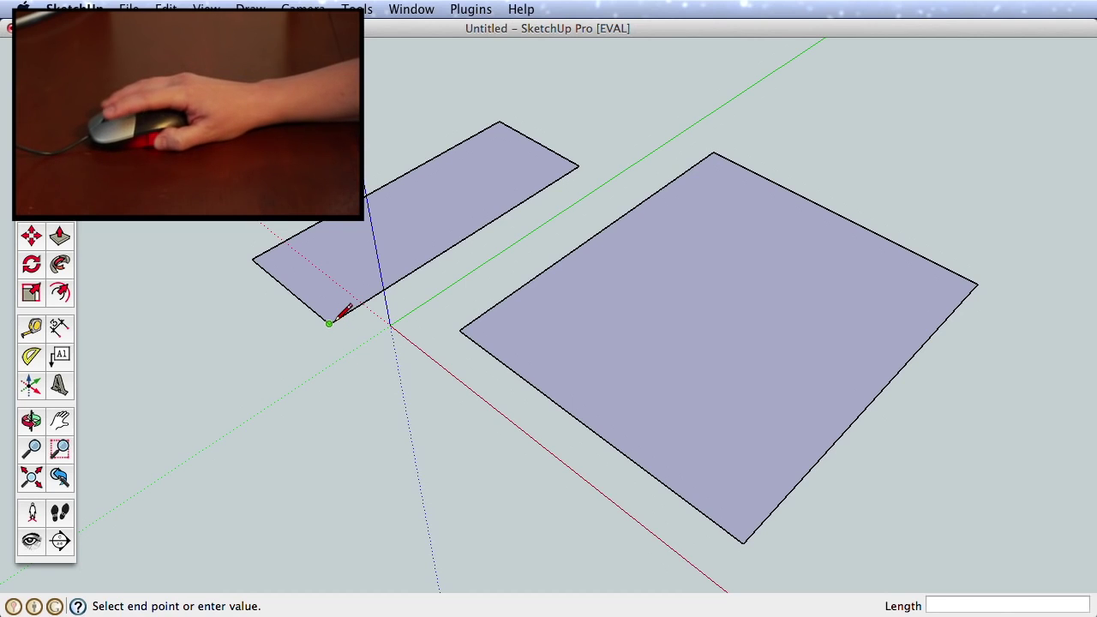
click(583, 535)
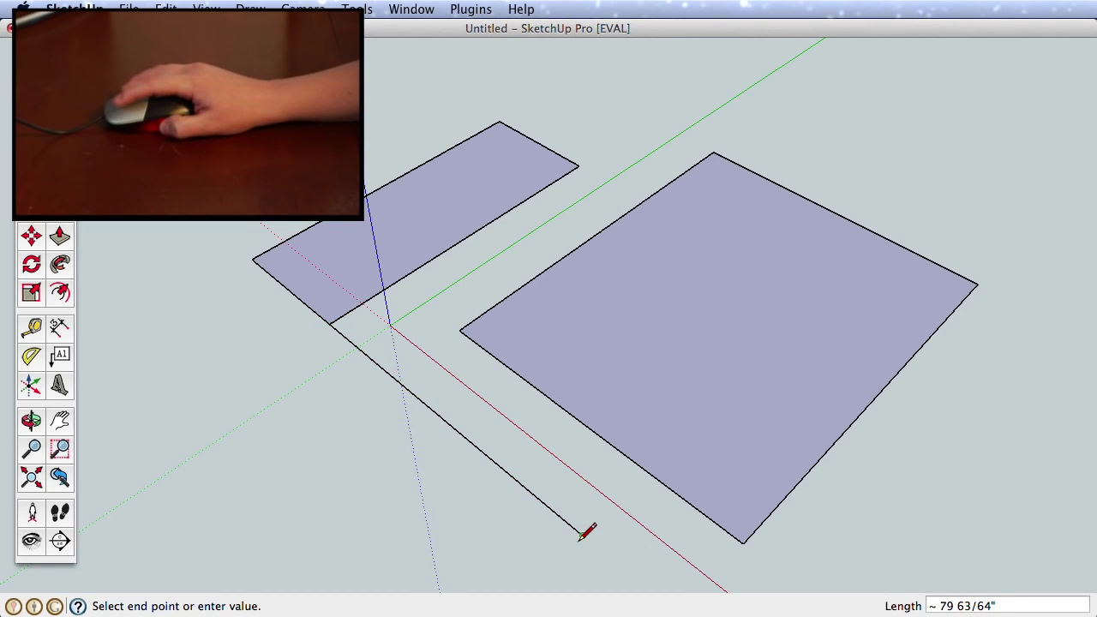
click(649, 472)
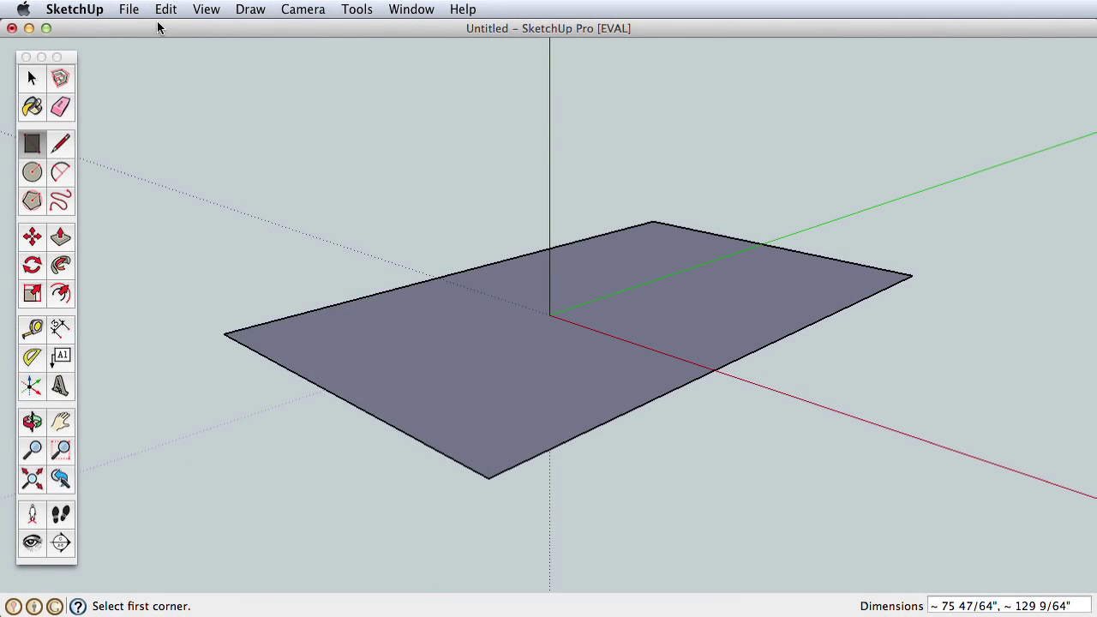
Step: Undo the rectangle around the origin and redraw it on the ground plane at about 85 by 149 inches
click(166, 10)
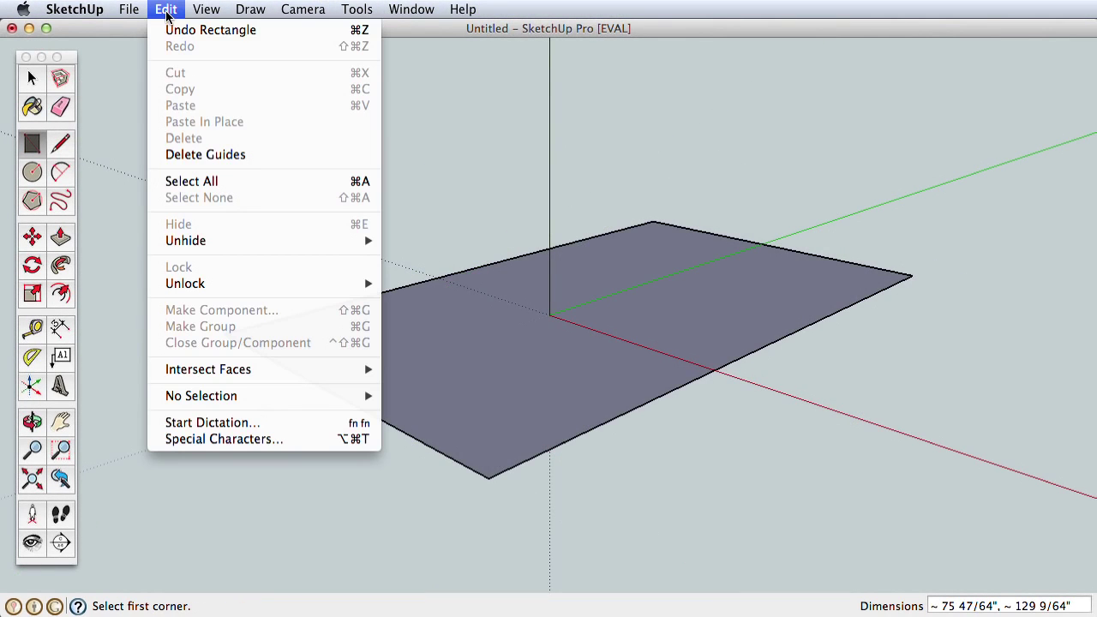
click(263, 31)
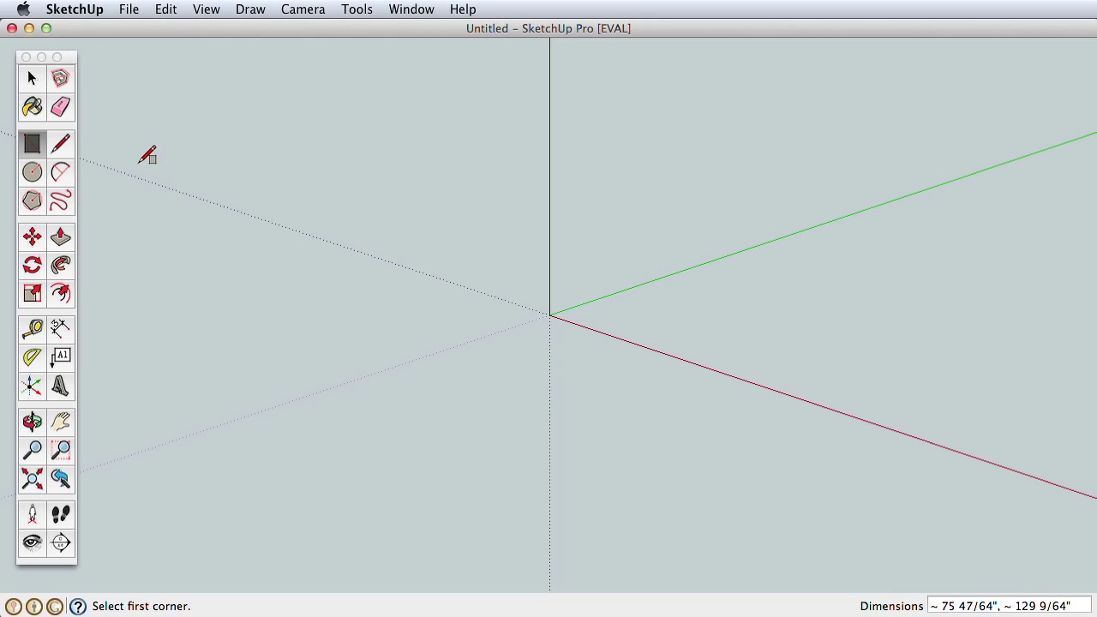
click(195, 314)
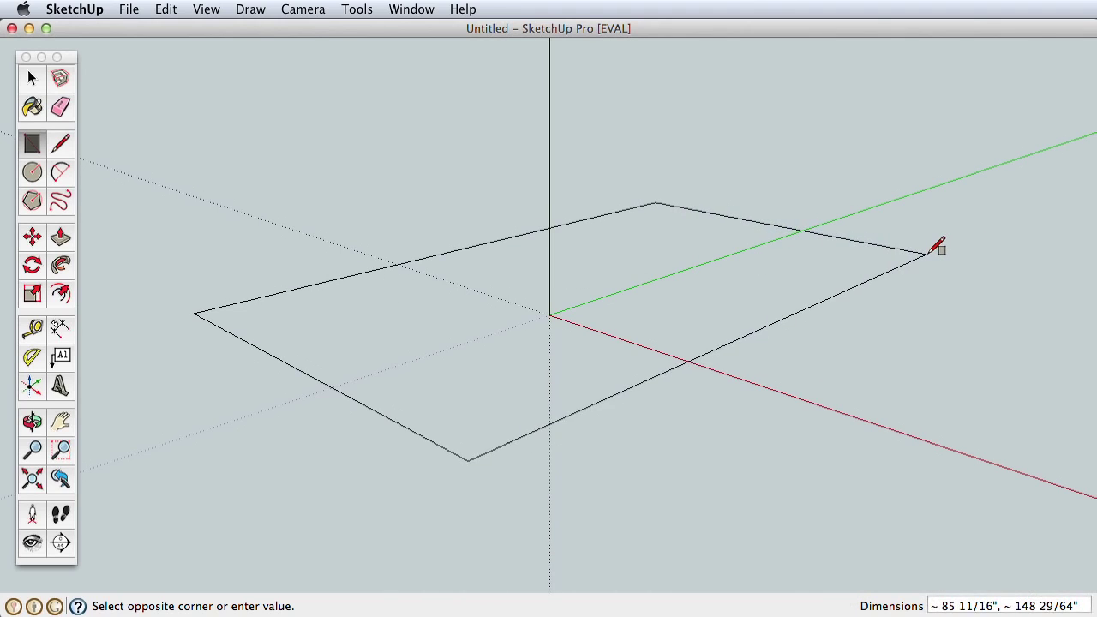
click(928, 252)
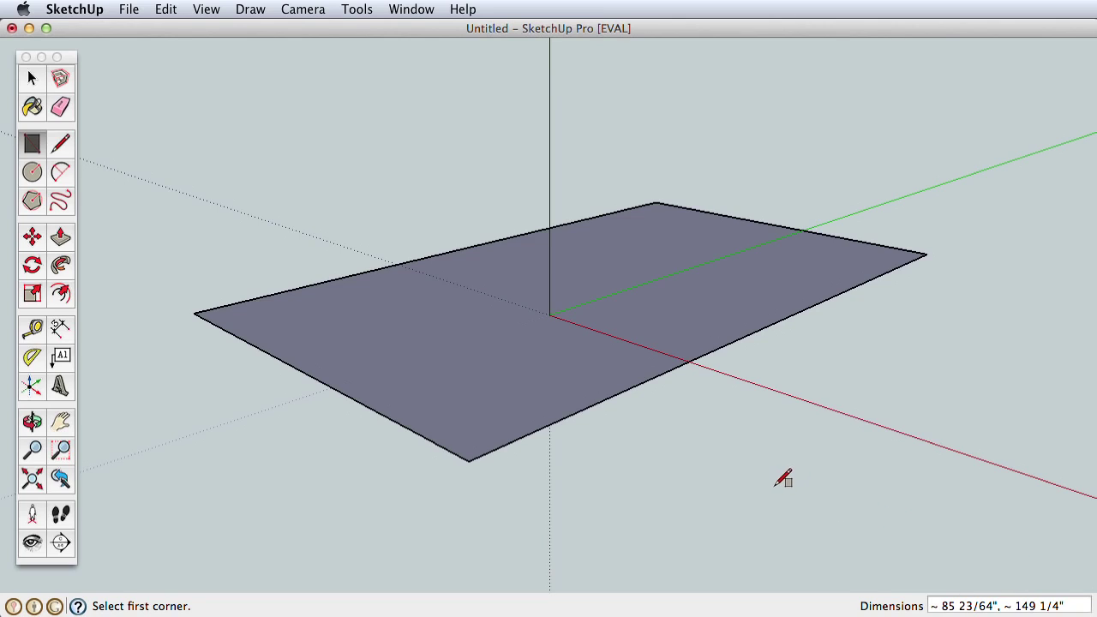
Step: Push/Pull the rectangle upward about 37 inches to form a box
click(61, 244)
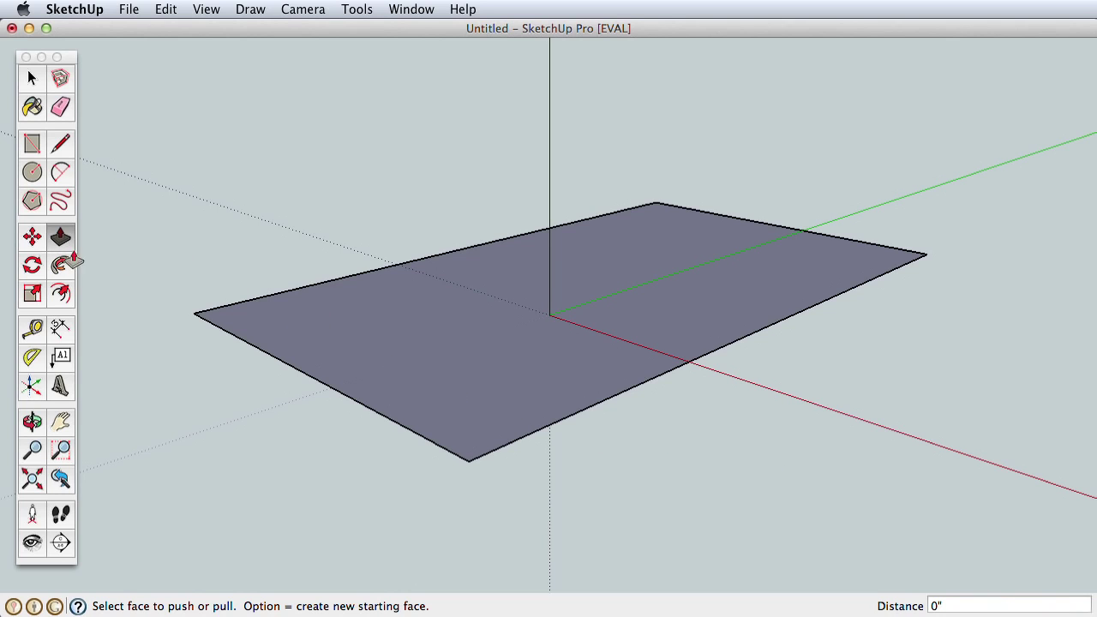
drag(451, 414, 437, 179)
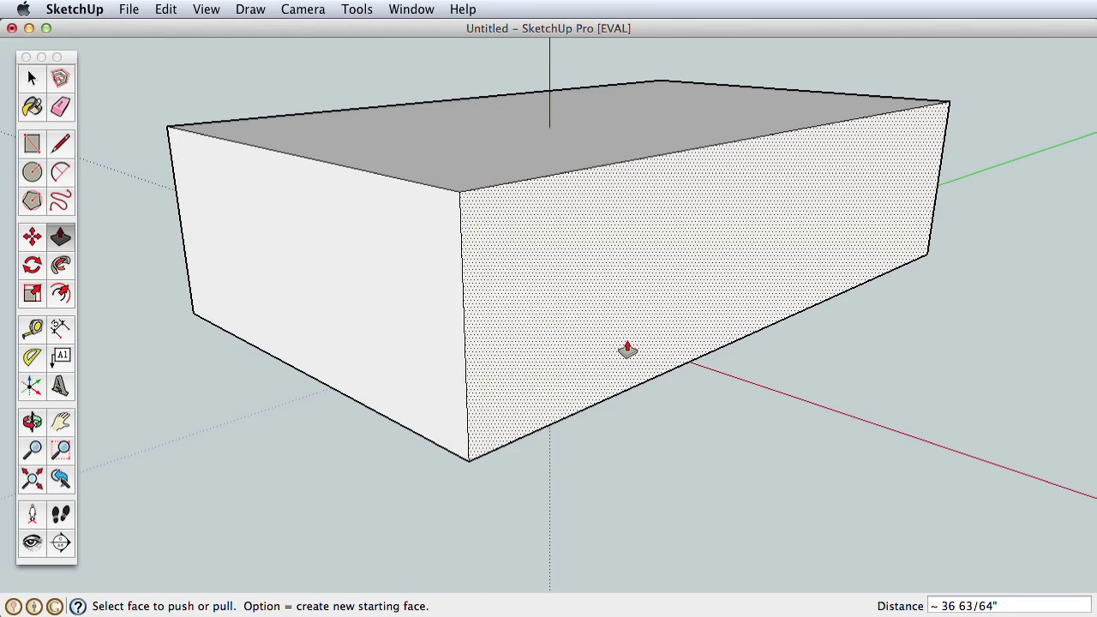
Step: Resize the box with Push/Pull: shift both visible sides and lower the top, finishing with the long side out about 3 inches and short side in about 10
drag(628, 349, 575, 345)
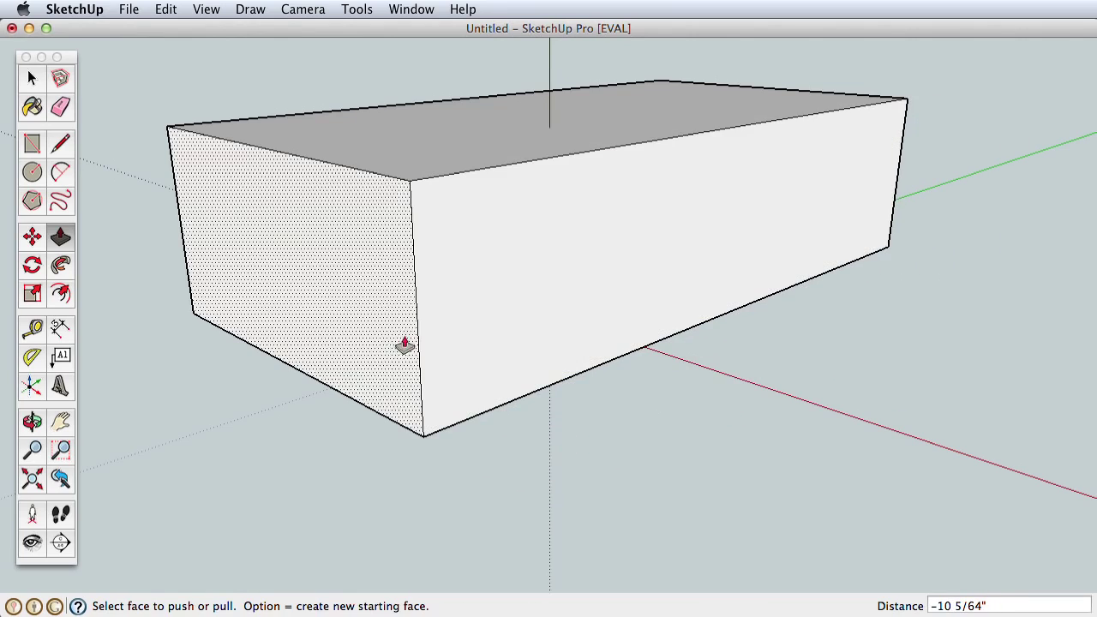
drag(405, 345, 368, 368)
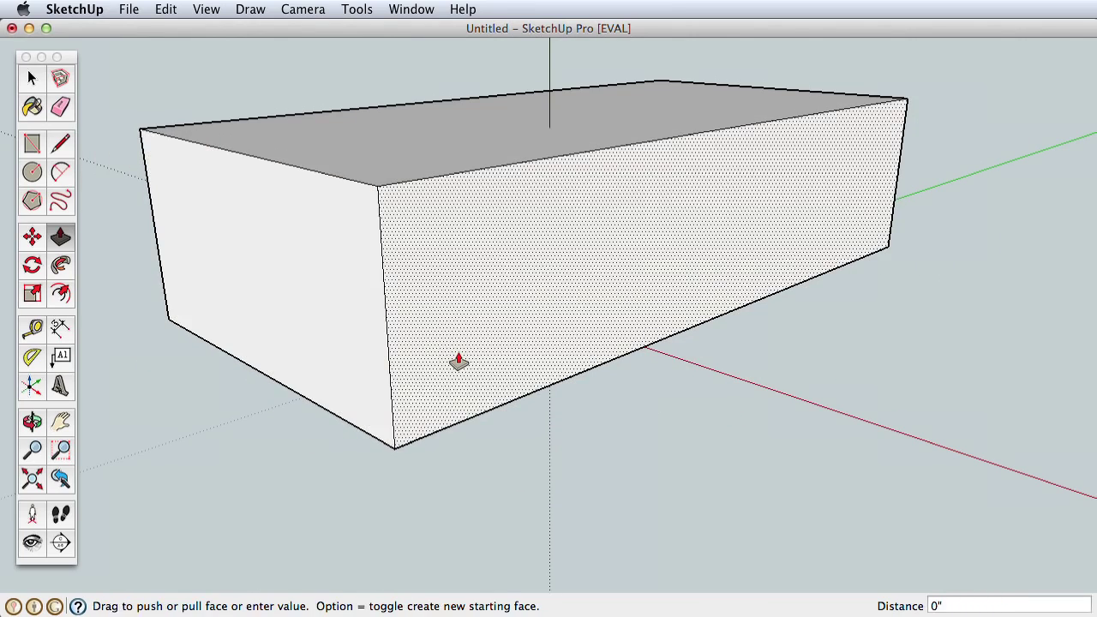
drag(459, 361, 554, 362)
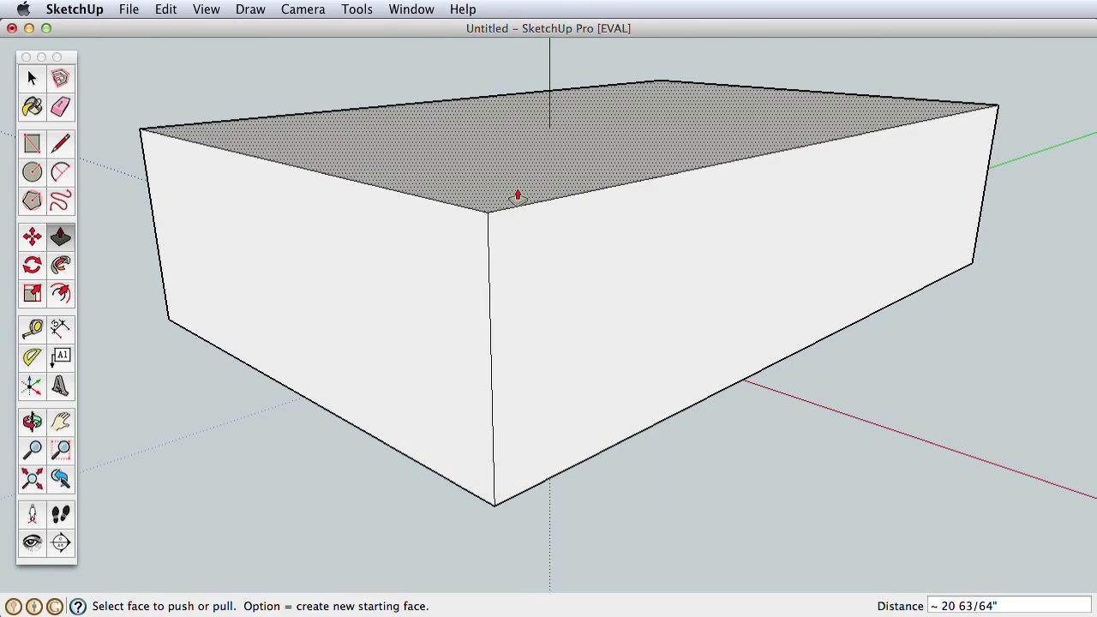
drag(518, 196, 516, 225)
drag(534, 289, 548, 316)
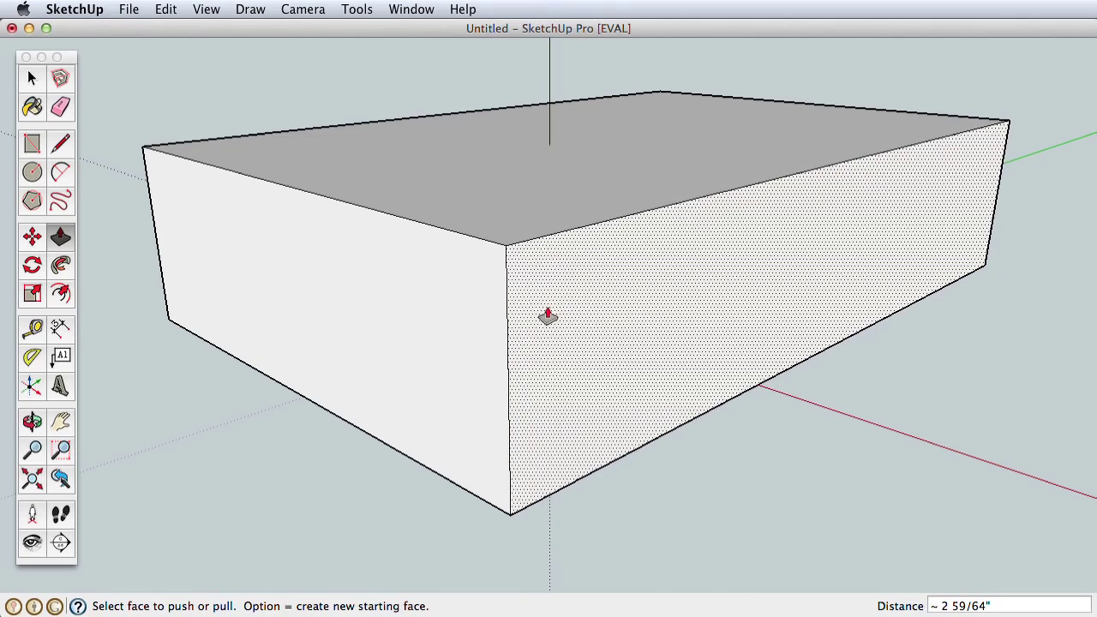
drag(458, 321, 526, 309)
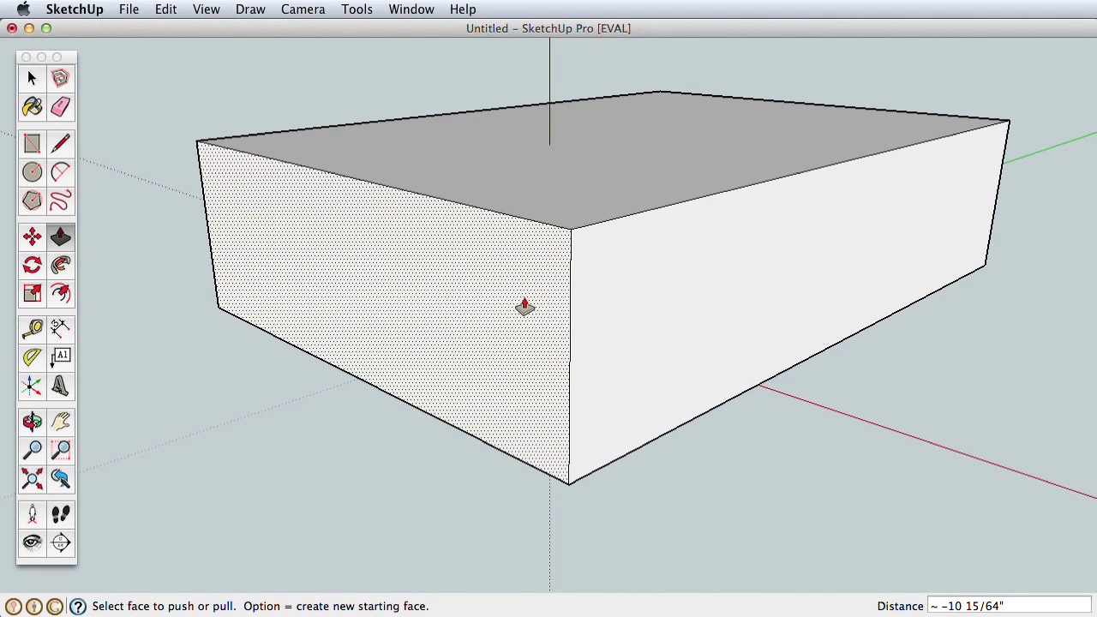
Step: Draw a rectangle about 50 by 27 inches on the box's long front side, starting from its near top corner
click(33, 144)
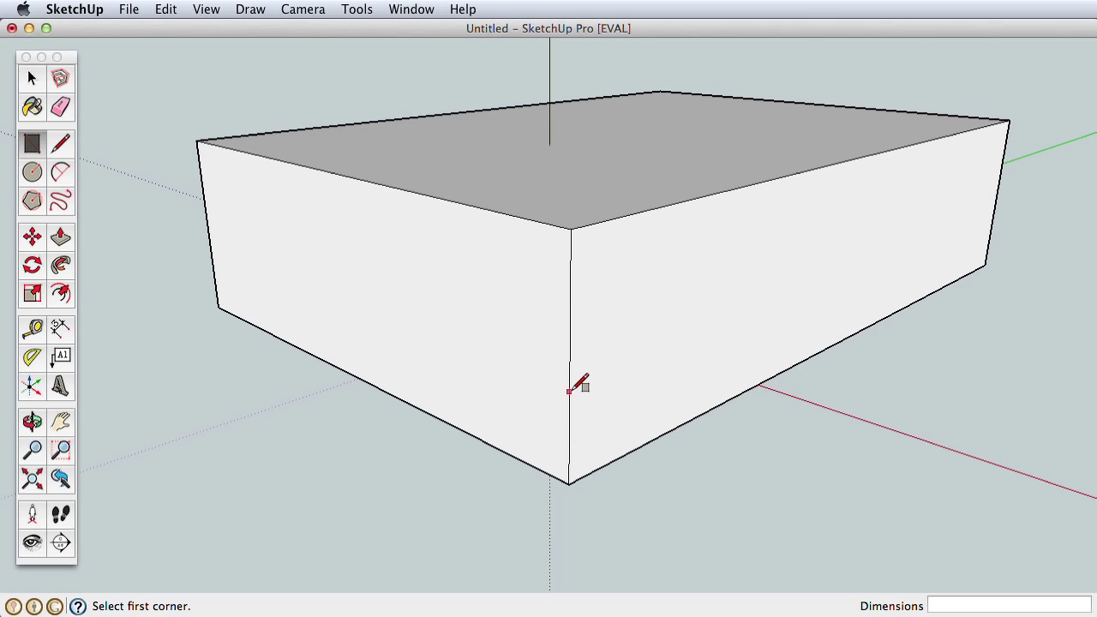
click(571, 230)
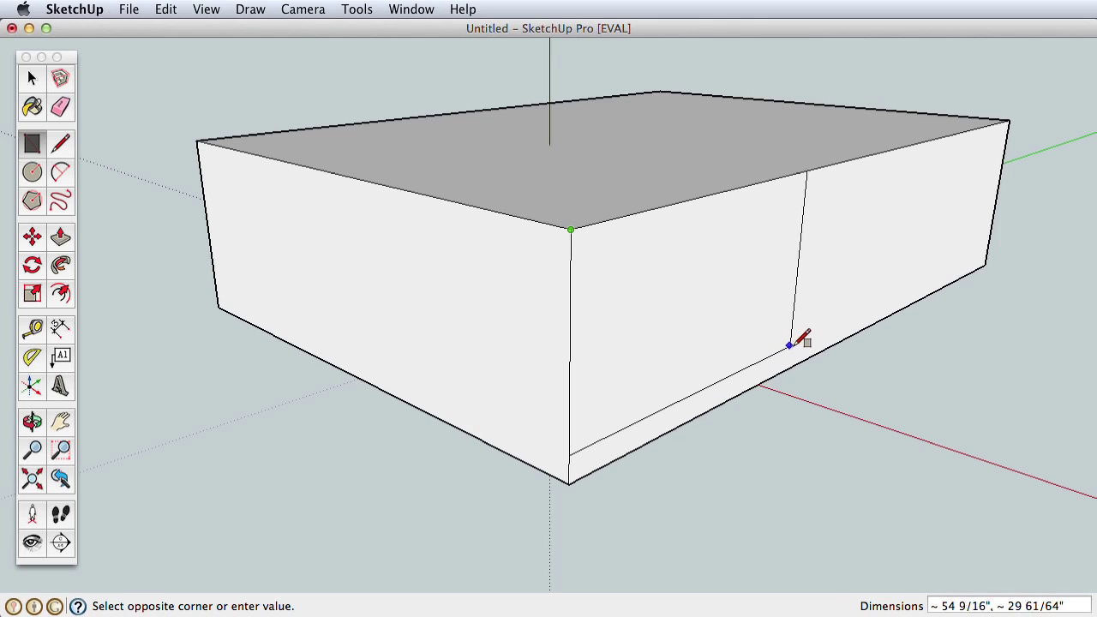
click(779, 339)
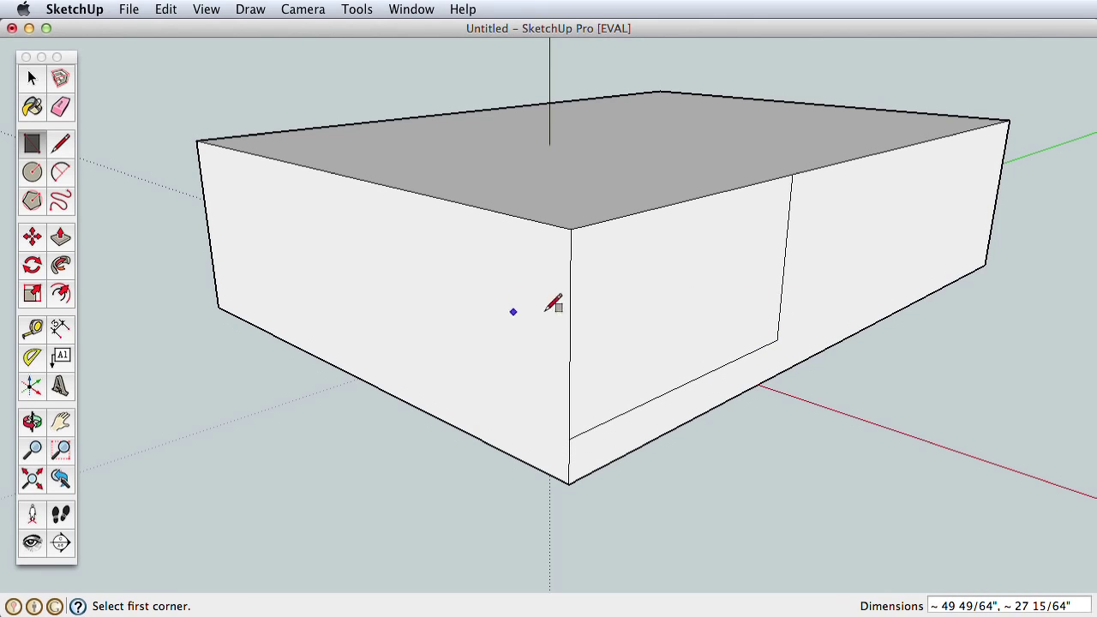
Step: Push the new corner rectangle about 80 inches into the box to cut an open recess
click(60, 239)
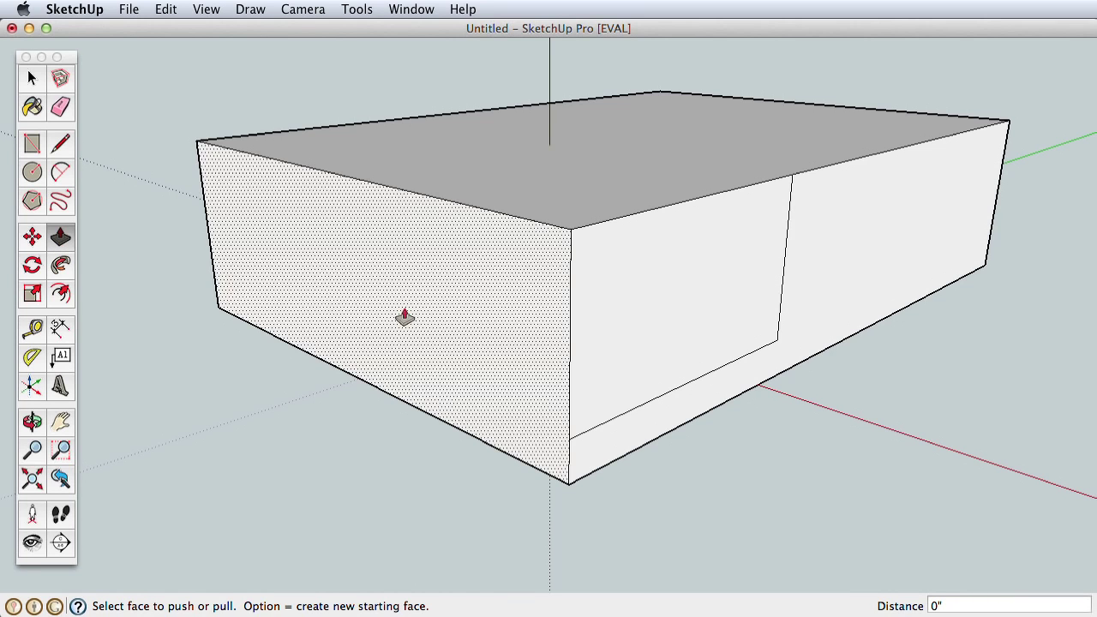
click(617, 348)
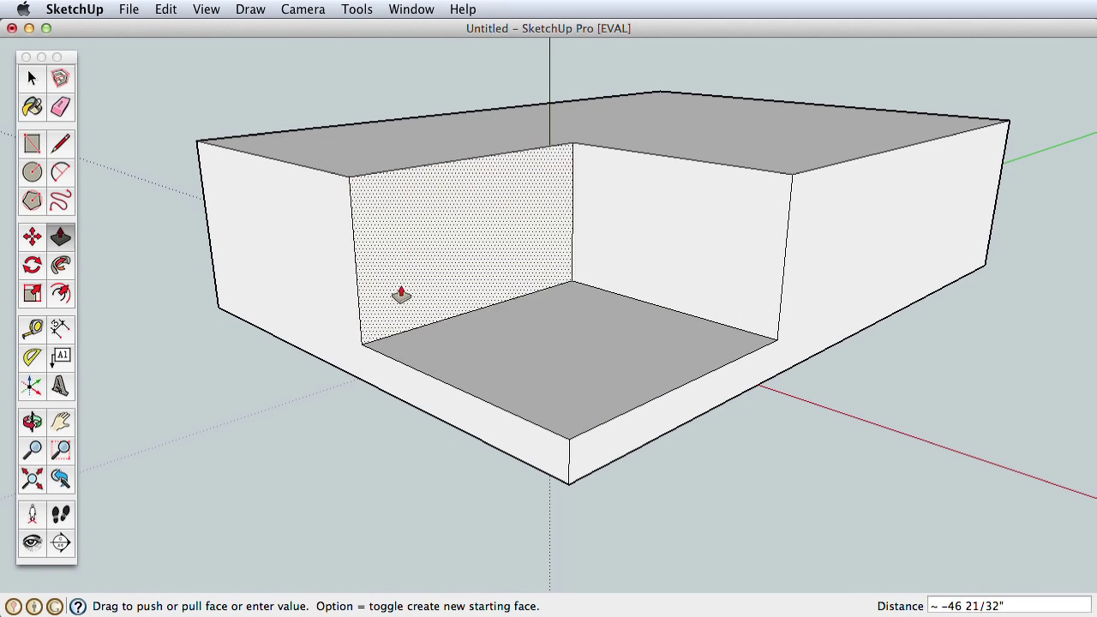
click(294, 261)
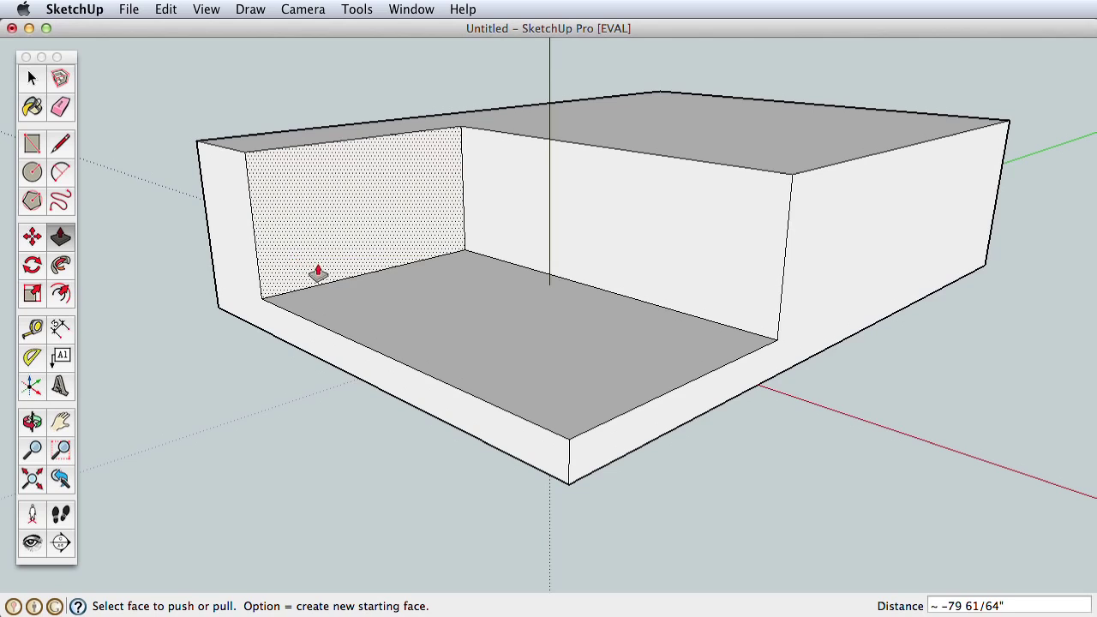
Step: Draw a circle of about 9.3 inches radius on the recess's right wall and one of about 10.7 inches radius on its left wall
click(32, 174)
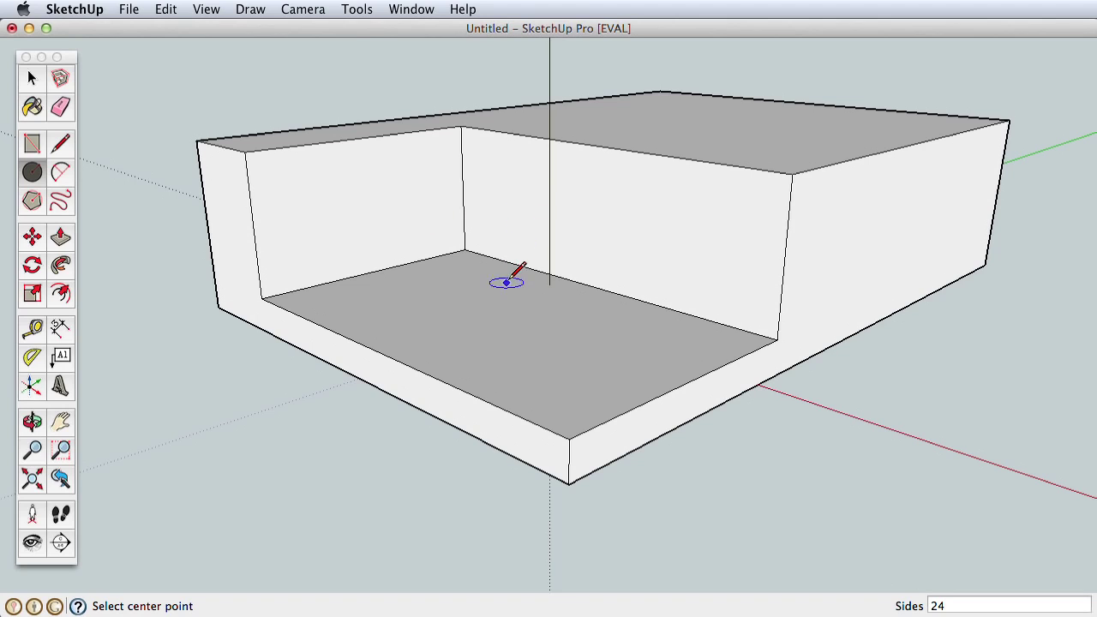
click(648, 226)
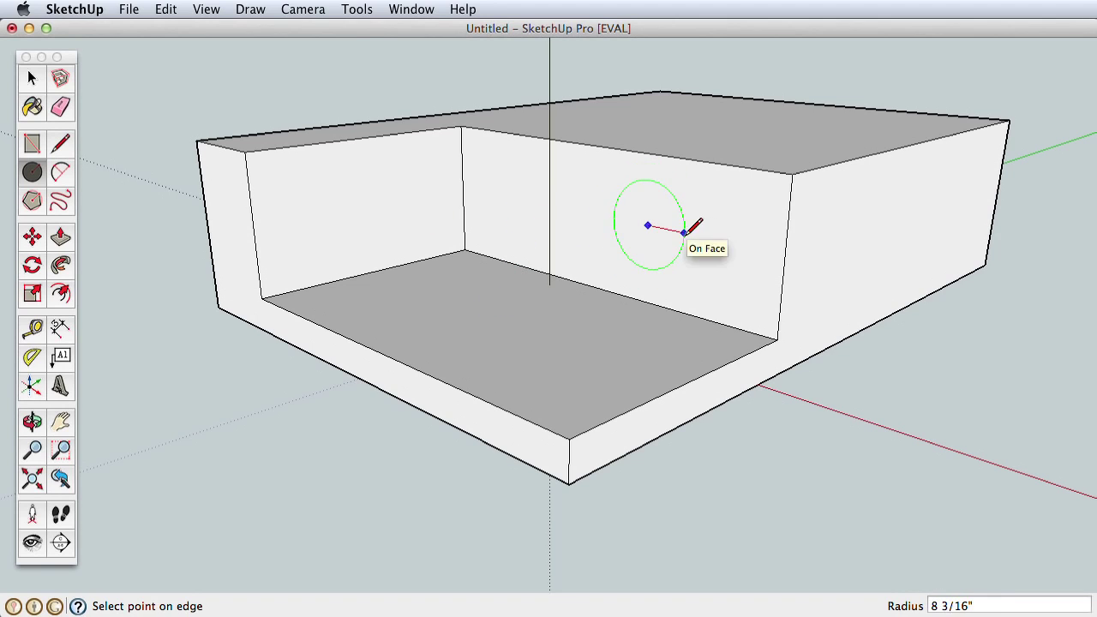
click(691, 235)
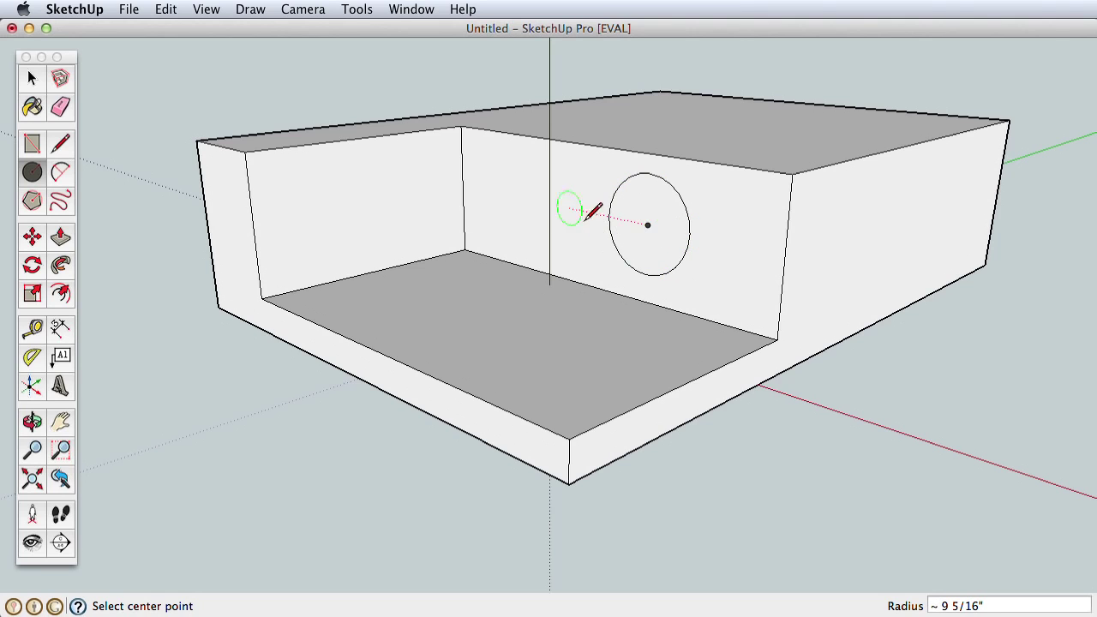
click(327, 214)
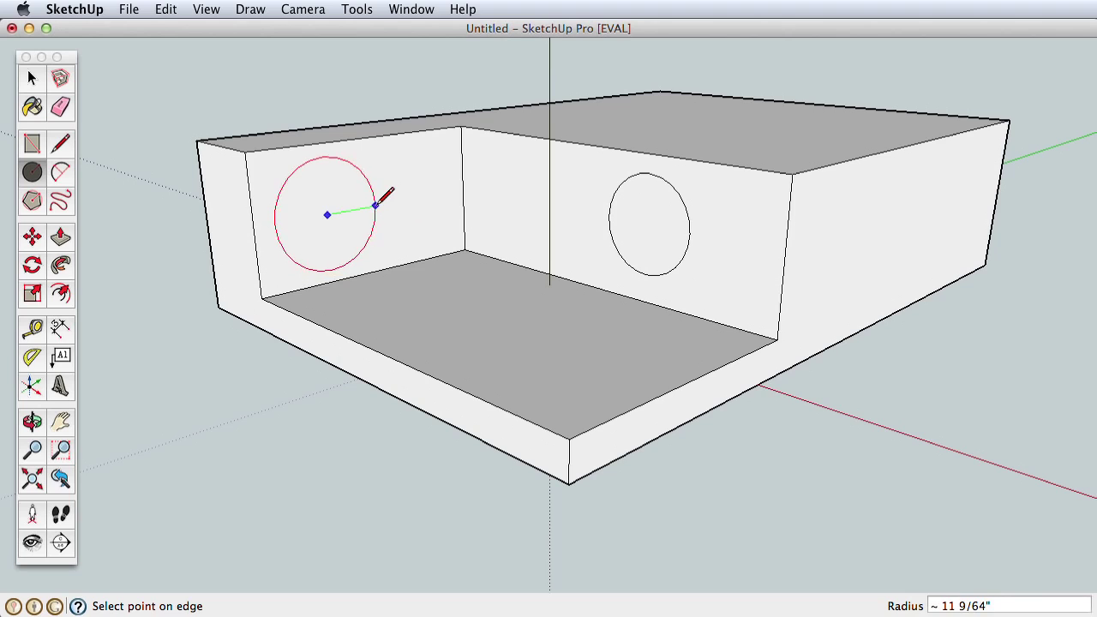
click(373, 207)
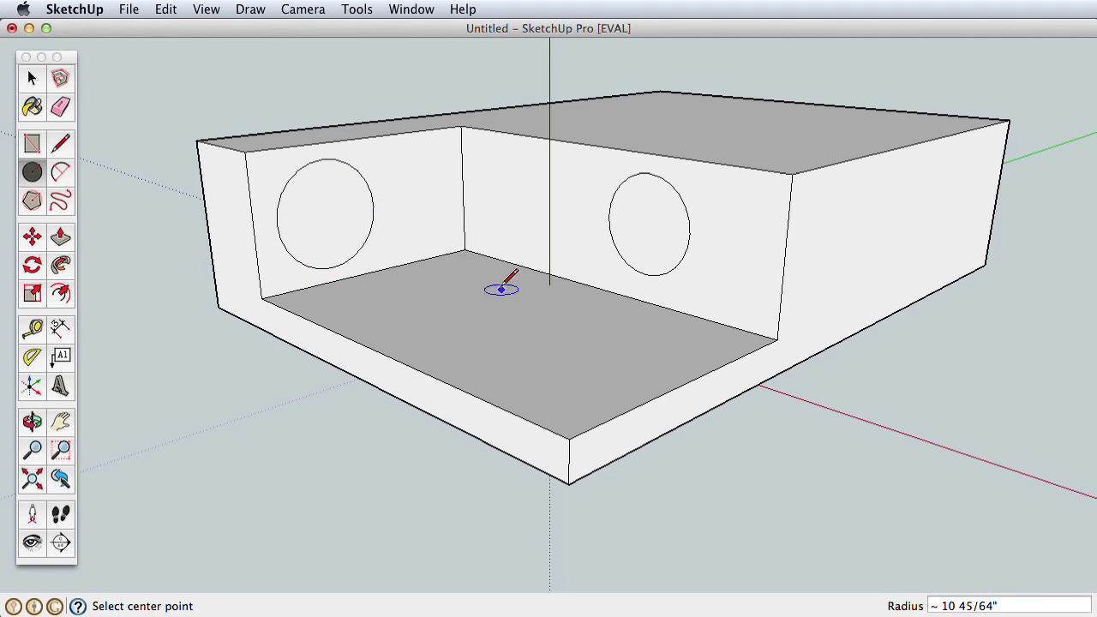
Step: Pull the left wall's circle out about 10.3 inches into a cylinder and push the right wall's circle inward to form a round pocket
click(60, 240)
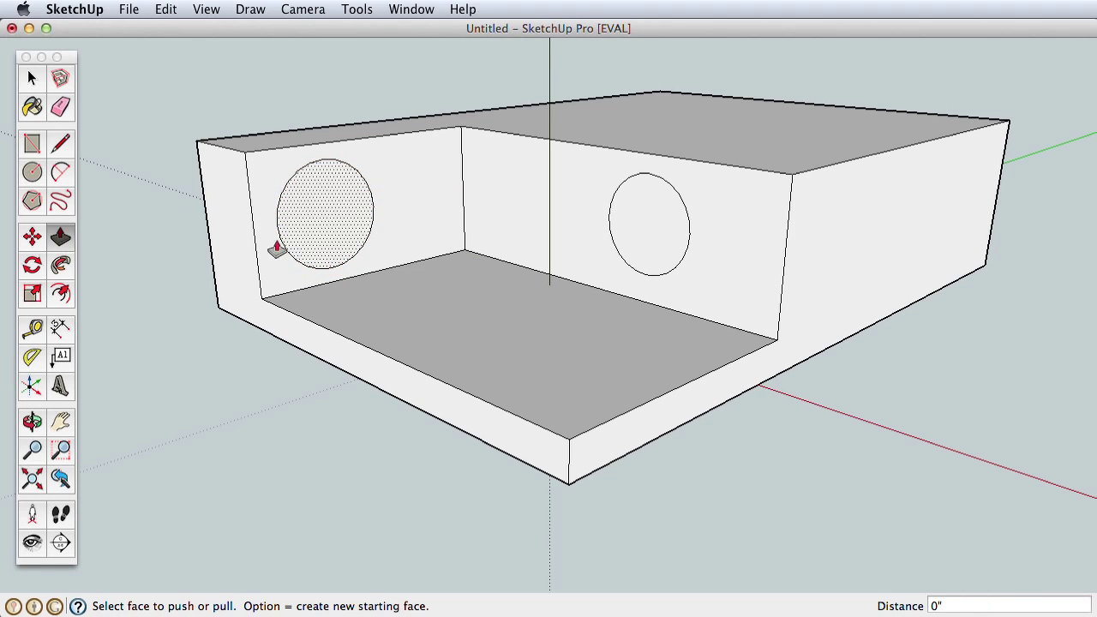
drag(310, 238, 340, 245)
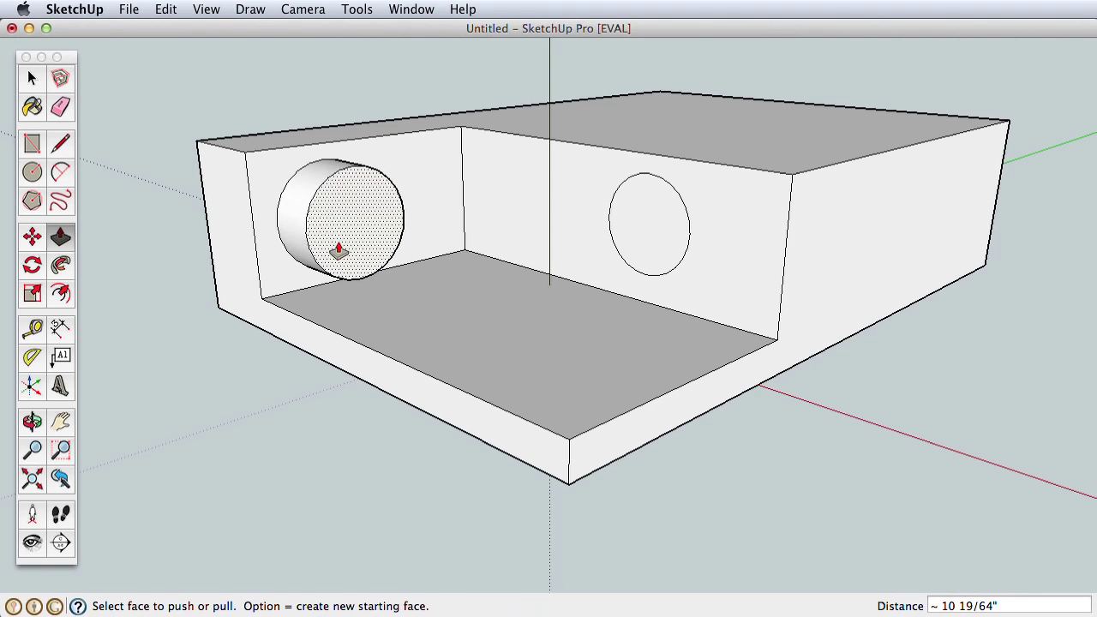
drag(635, 256, 592, 240)
Step: Draw a rectangle about 27 by 34 inches on the outer side face beyond the recess, spanning from its top edge to its bottom edge
click(32, 145)
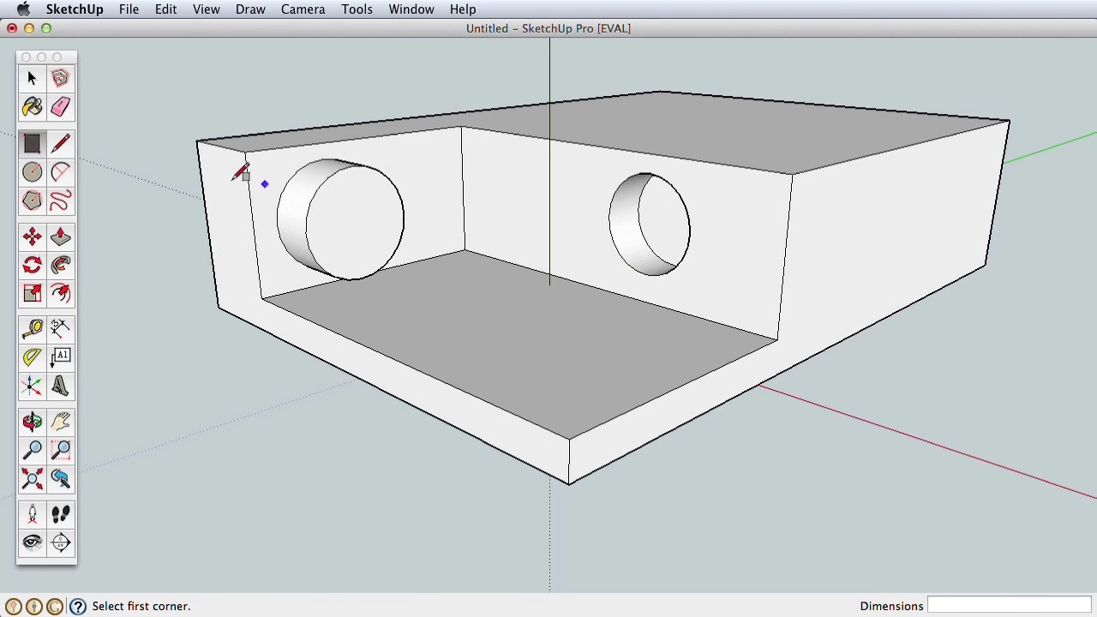
click(939, 137)
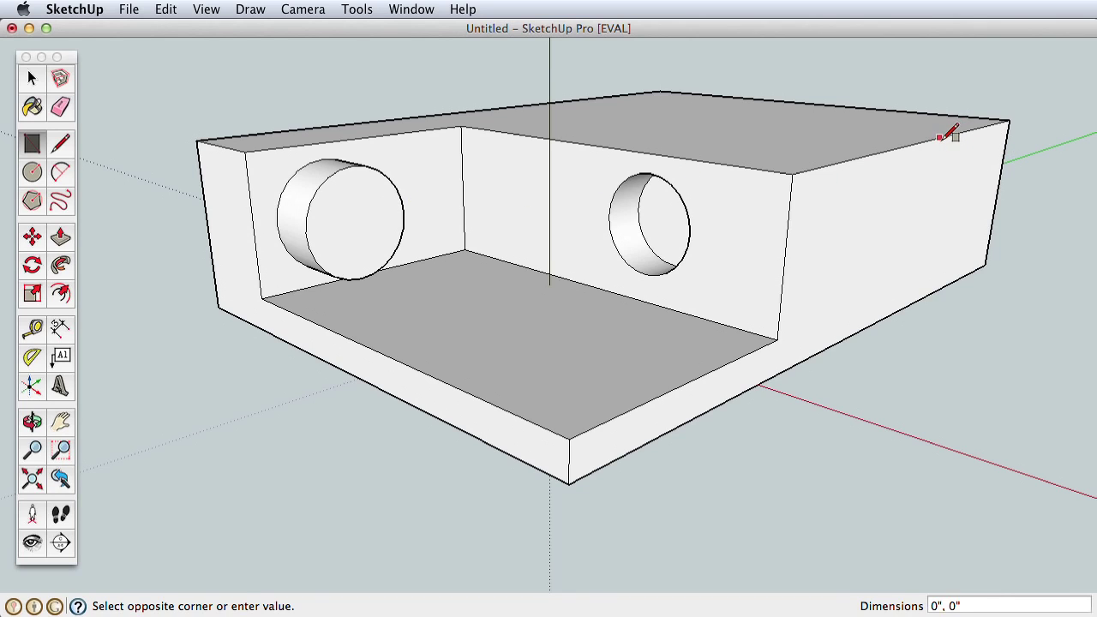
click(856, 333)
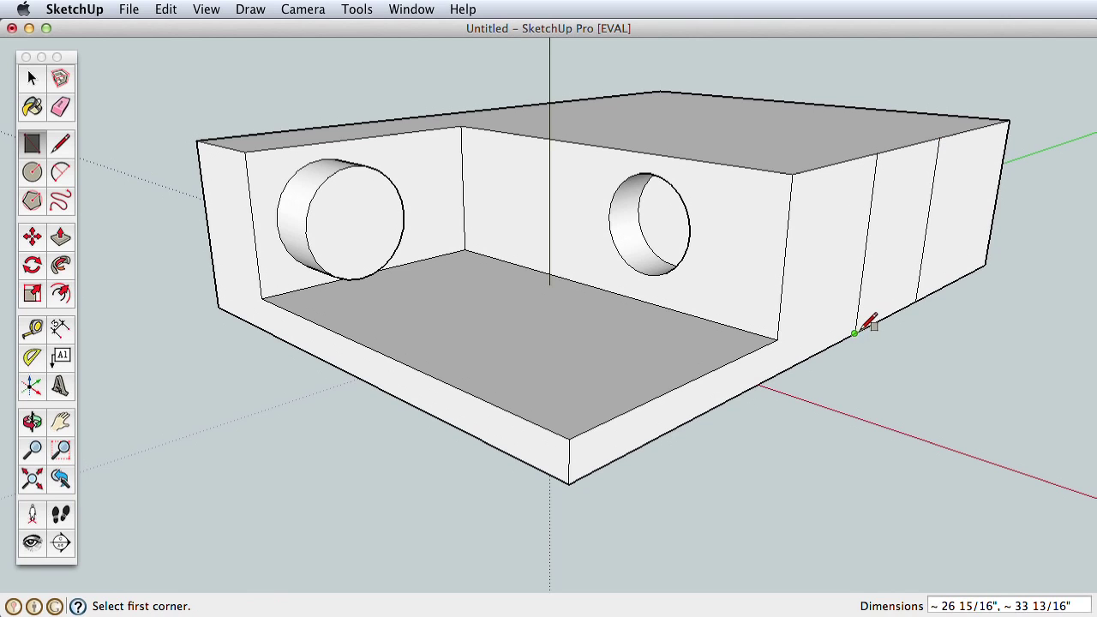
Step: Push the full-height side rectangle about 11.5 inches into the box to cut a notch
click(60, 240)
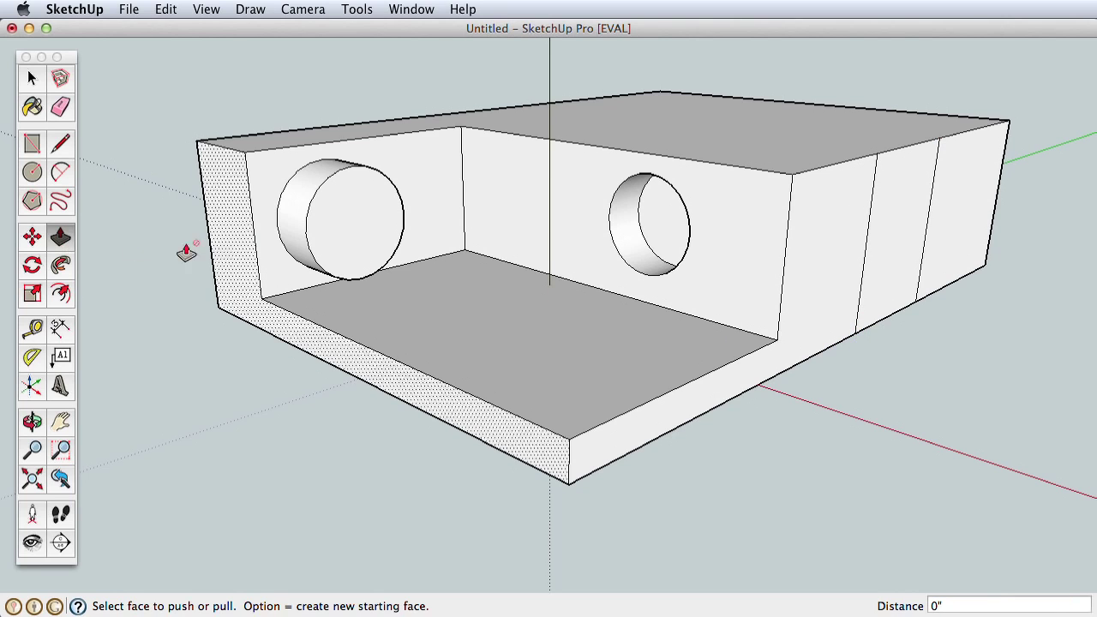
click(876, 292)
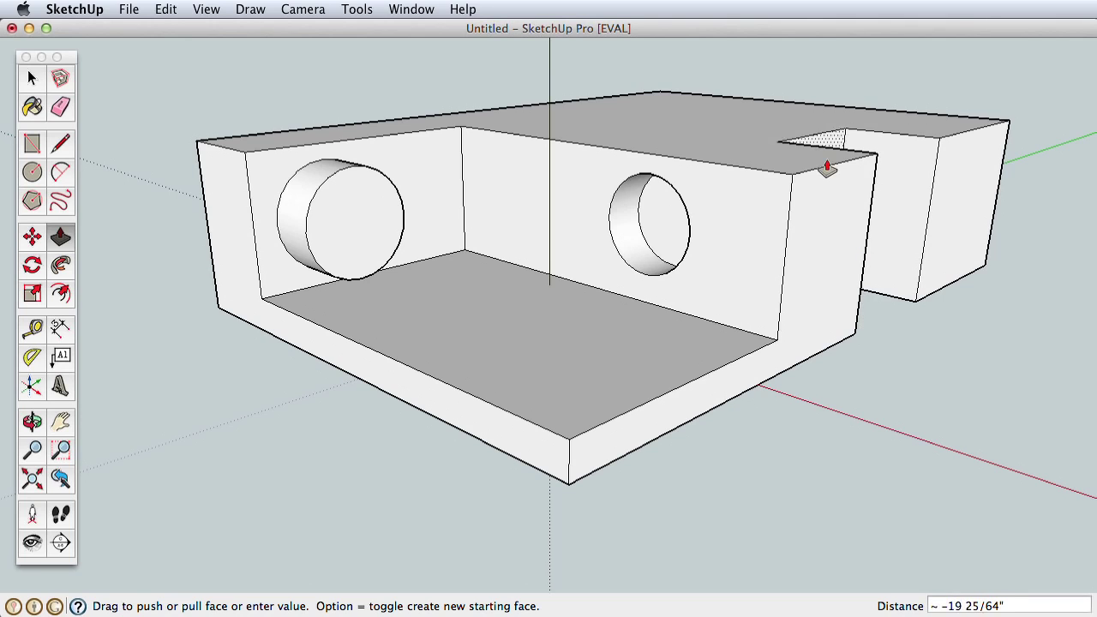
click(871, 153)
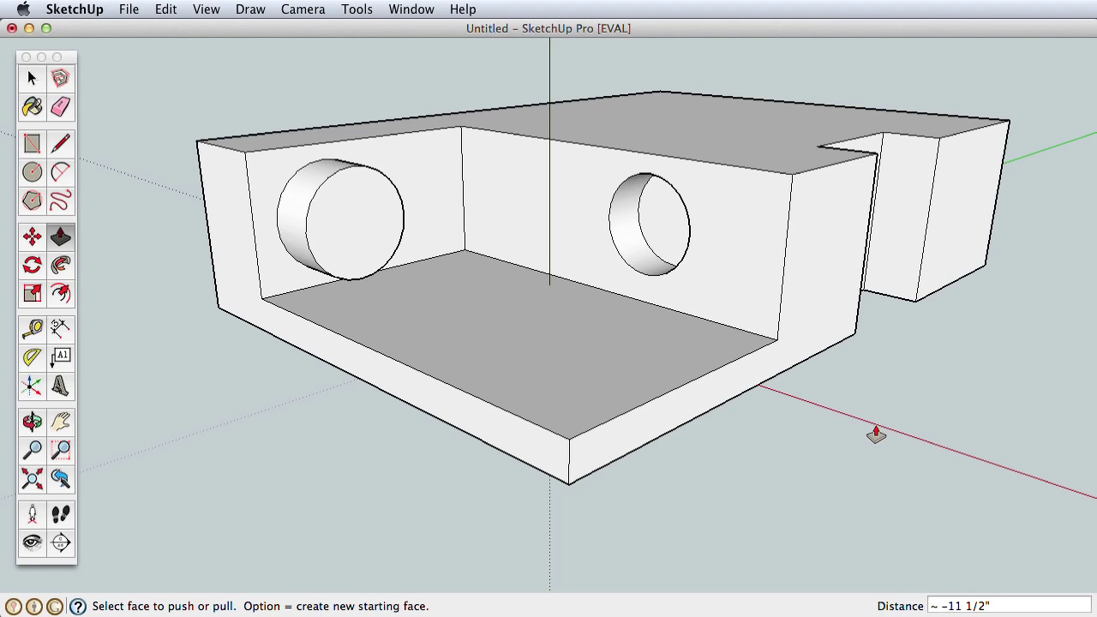
click(32, 144)
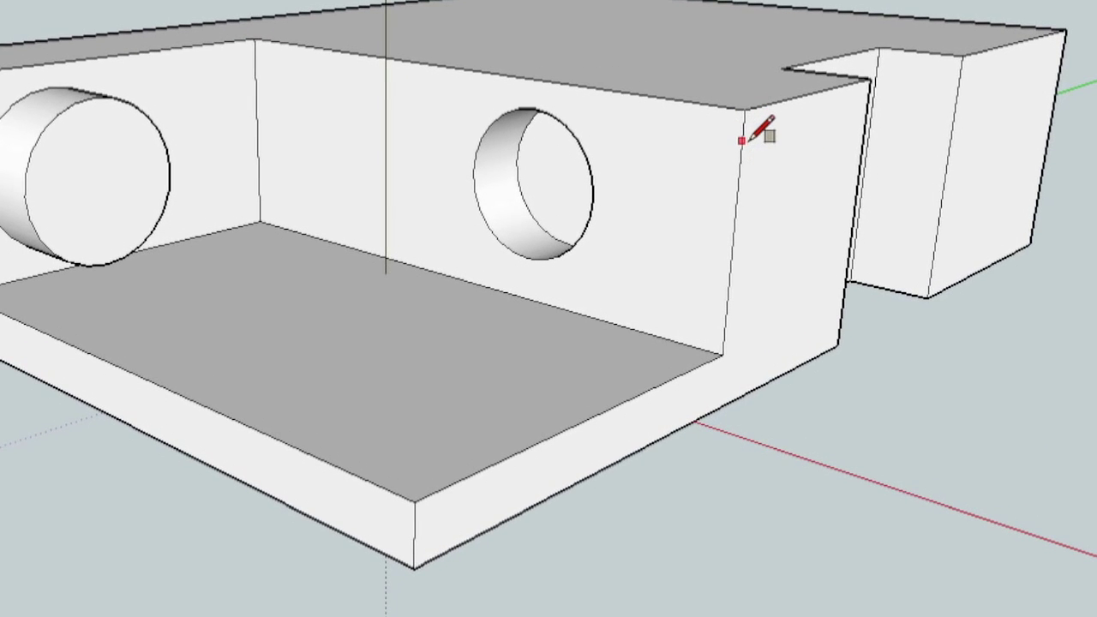
click(733, 235)
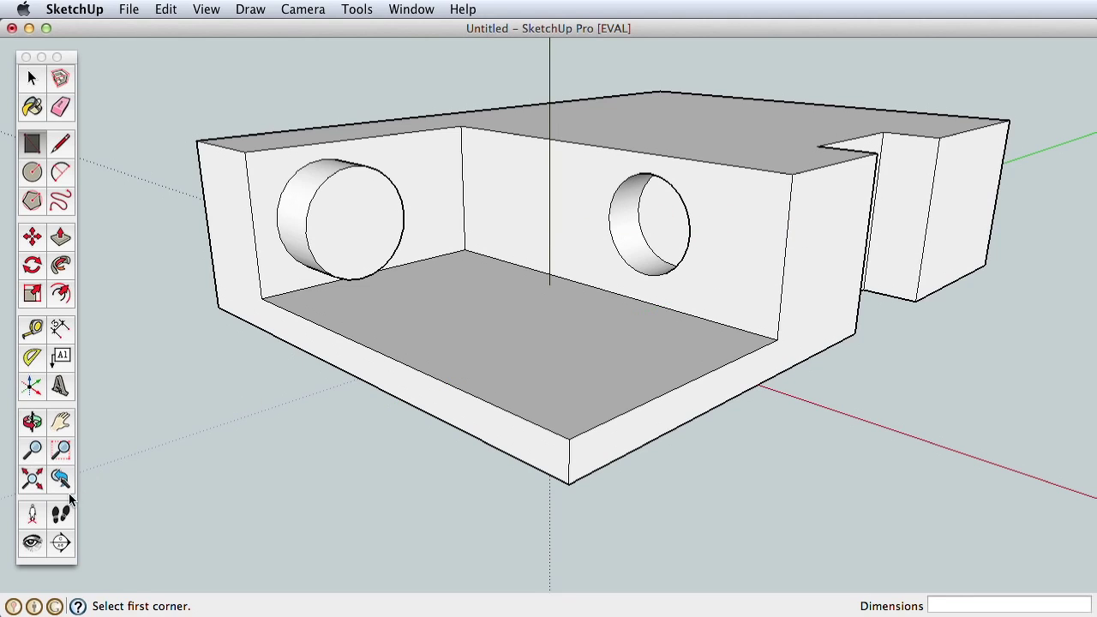
Step: Examine the notched box from several sides and from above using Orbit, Pan and Zoom, ending with the whole model in view
click(32, 423)
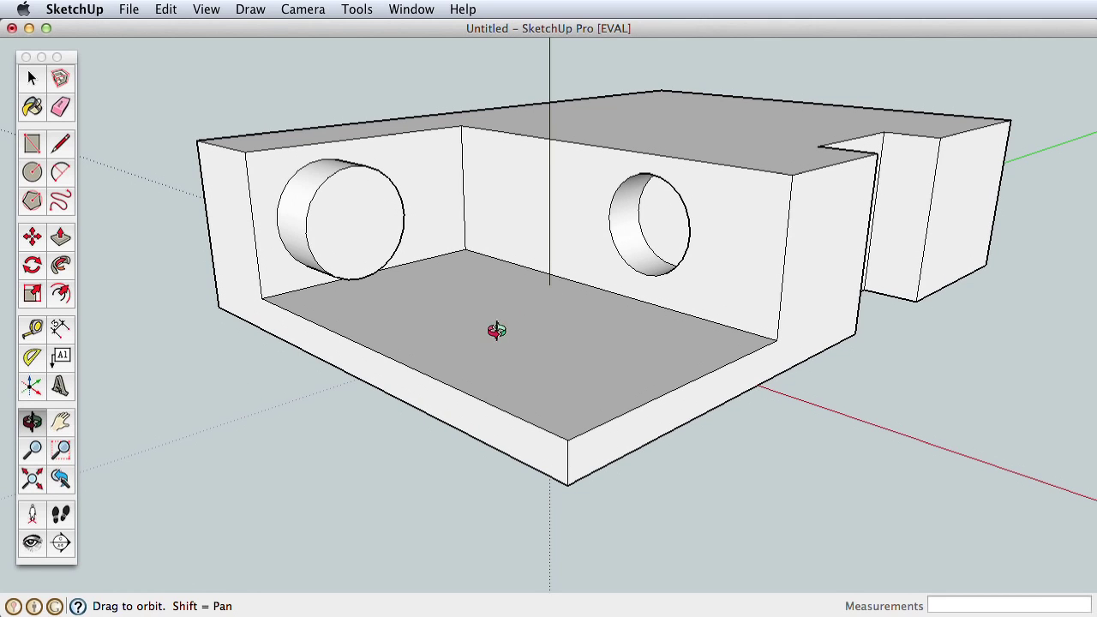
drag(546, 319, 228, 345)
drag(931, 177, 257, 272)
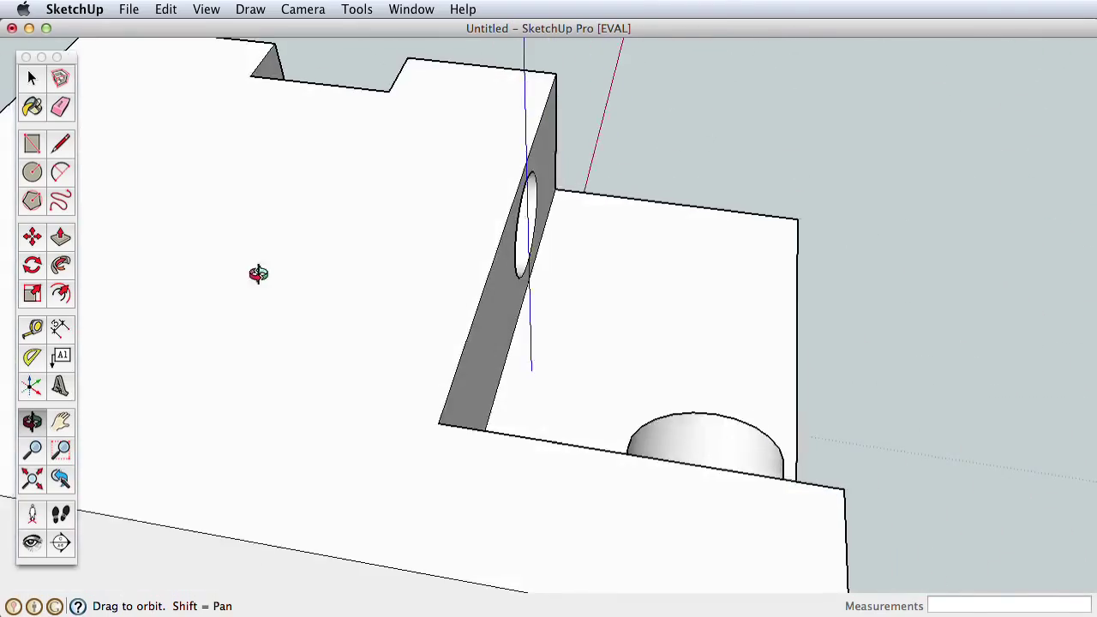
mouse_move(934, 277)
mouse_down()
mouse_move(490, 318)
mouse_move(189, 213)
mouse_move(180, 132)
mouse_move(137, 225)
mouse_up()
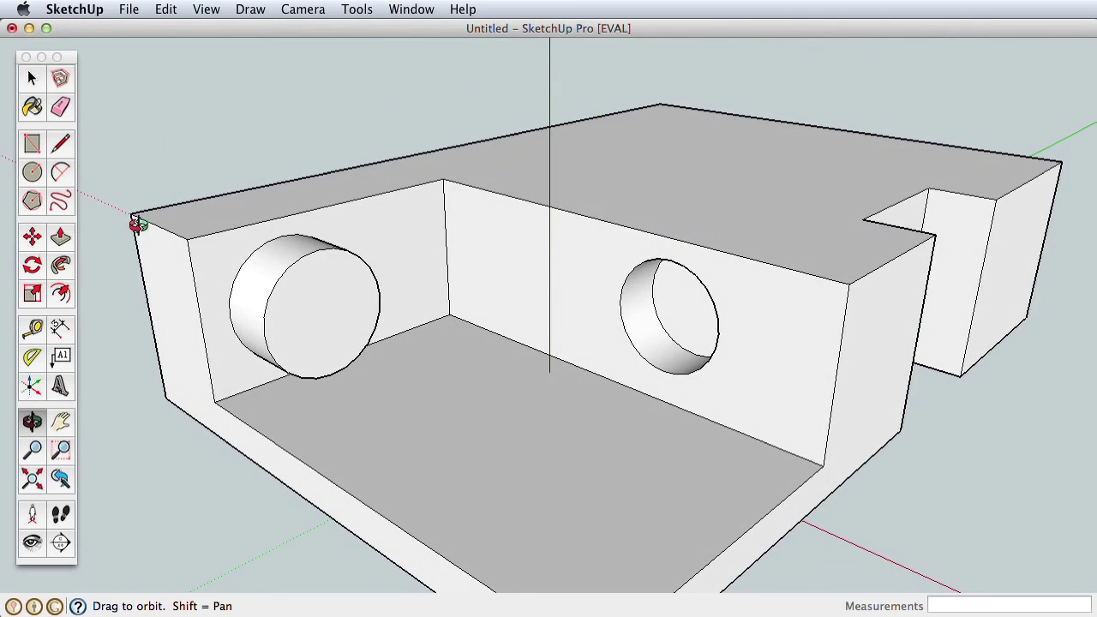
click(61, 423)
drag(458, 417, 906, 297)
middle_drag(906, 297, 600, 274)
drag(600, 274, 496, 324)
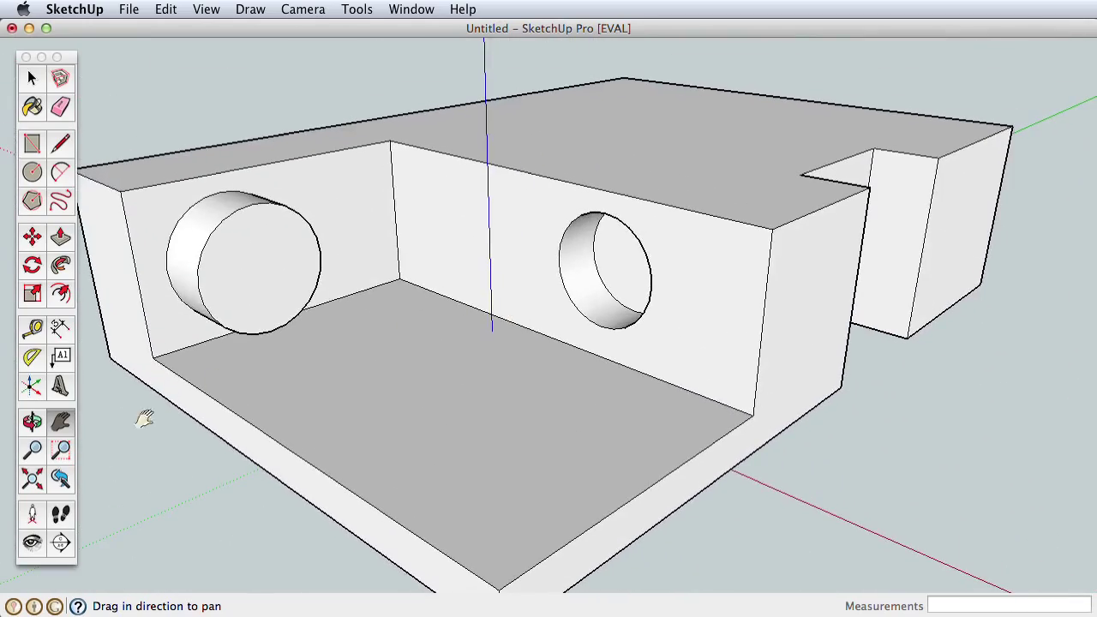
click(26, 457)
drag(586, 346, 570, 406)
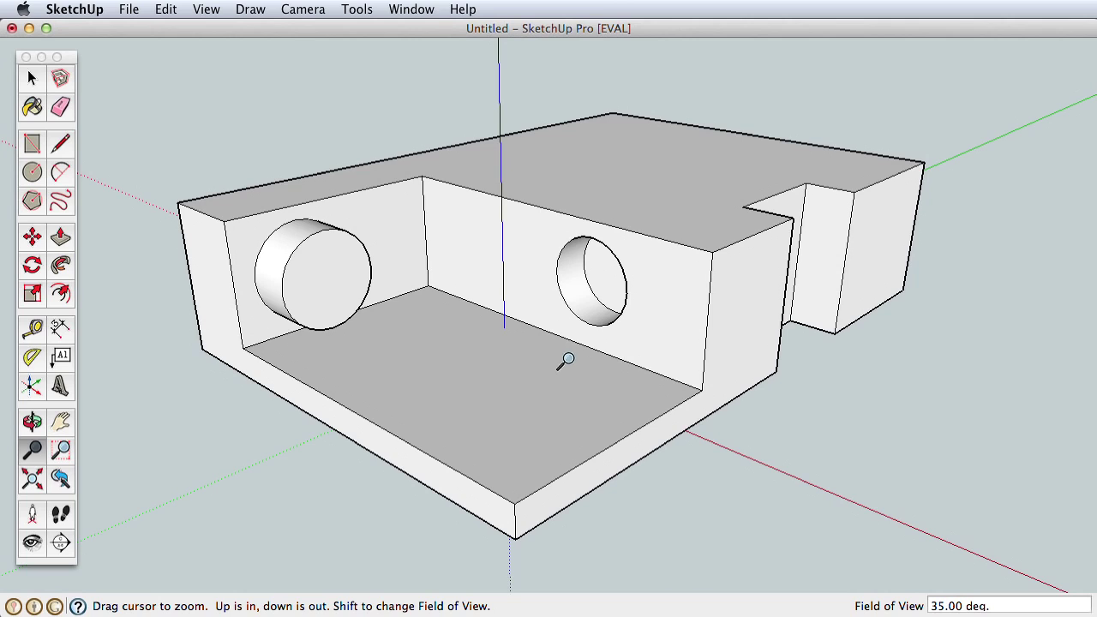
drag(567, 361, 496, 360)
Step: Examine the cylinder and round pocket inside the recess up close from different angles, ending with an overview of the box
click(34, 421)
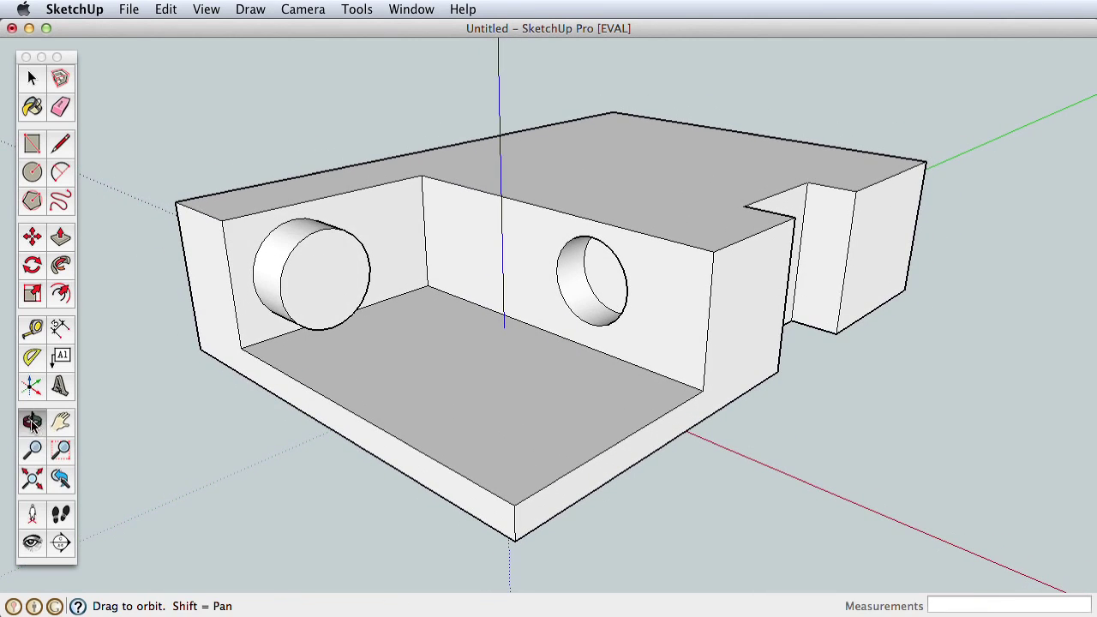
drag(265, 400, 656, 316)
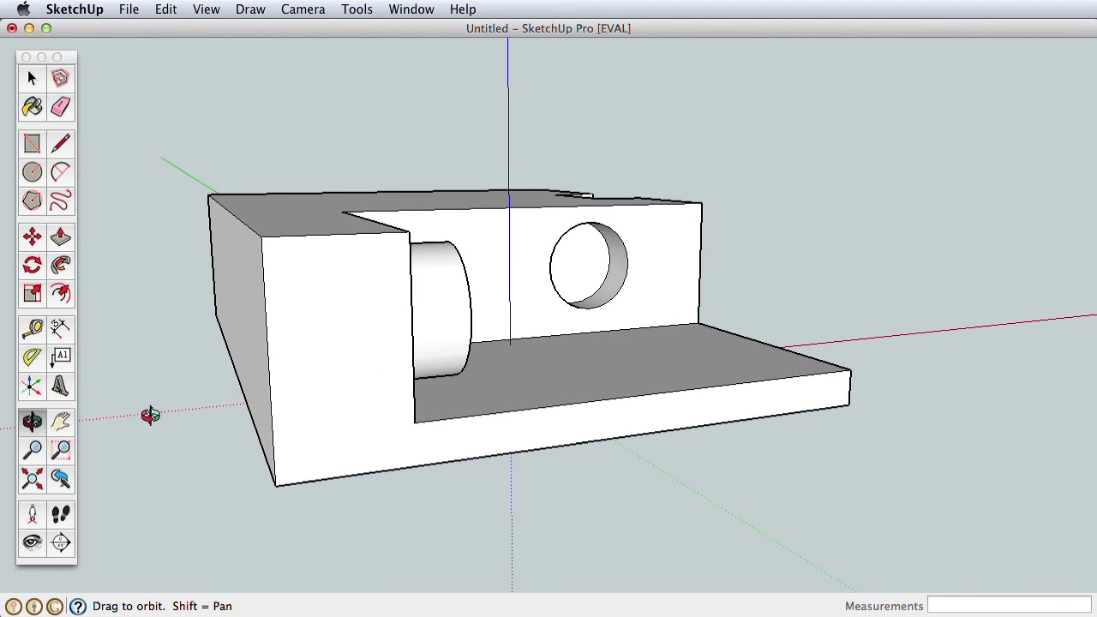
click(60, 421)
drag(429, 378, 354, 386)
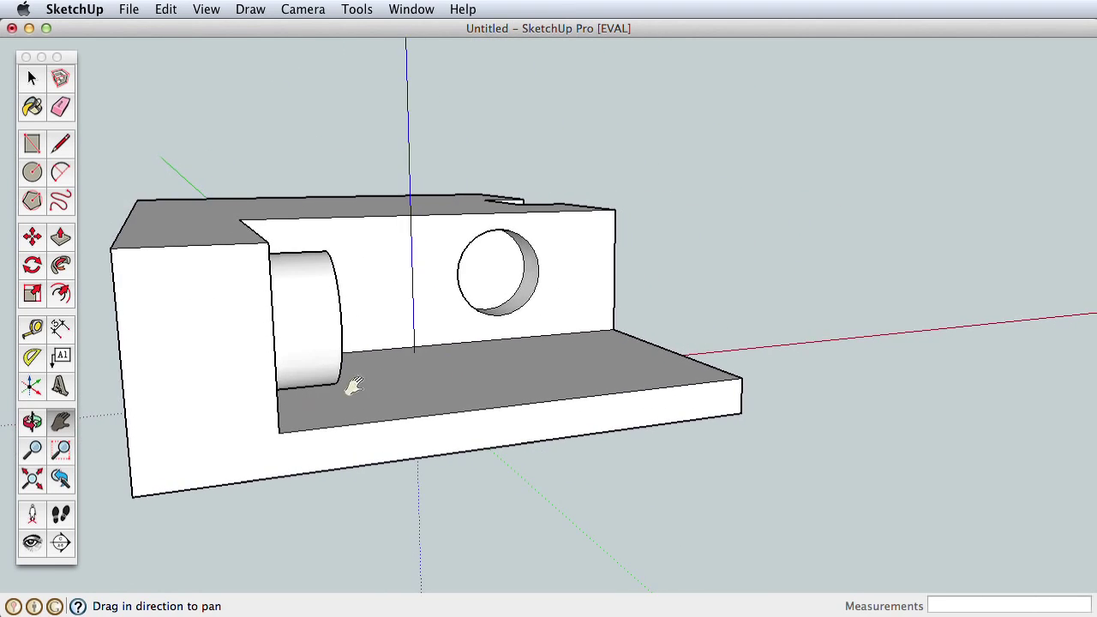
click(32, 451)
drag(228, 438, 428, 228)
click(60, 421)
drag(122, 397, 549, 323)
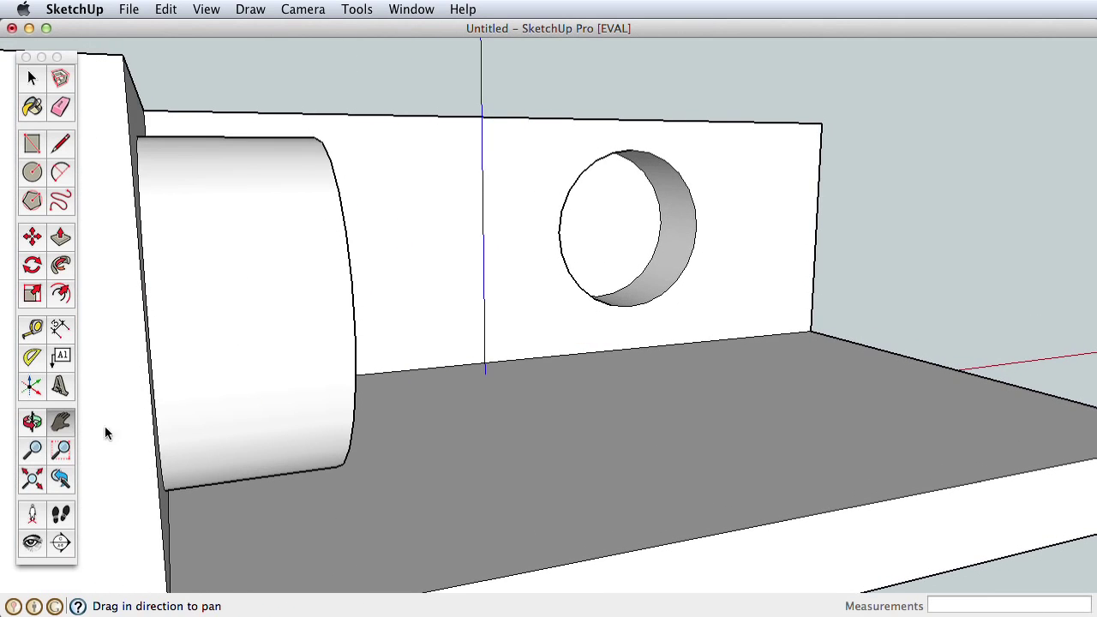
click(33, 423)
drag(703, 321, 298, 377)
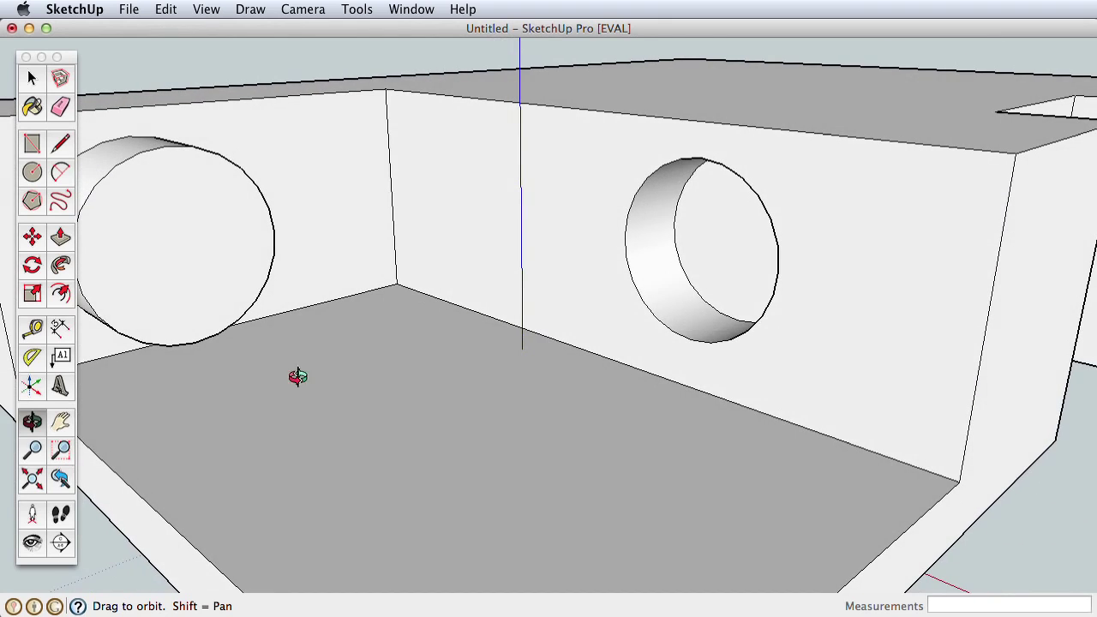
click(33, 451)
drag(640, 300, 609, 461)
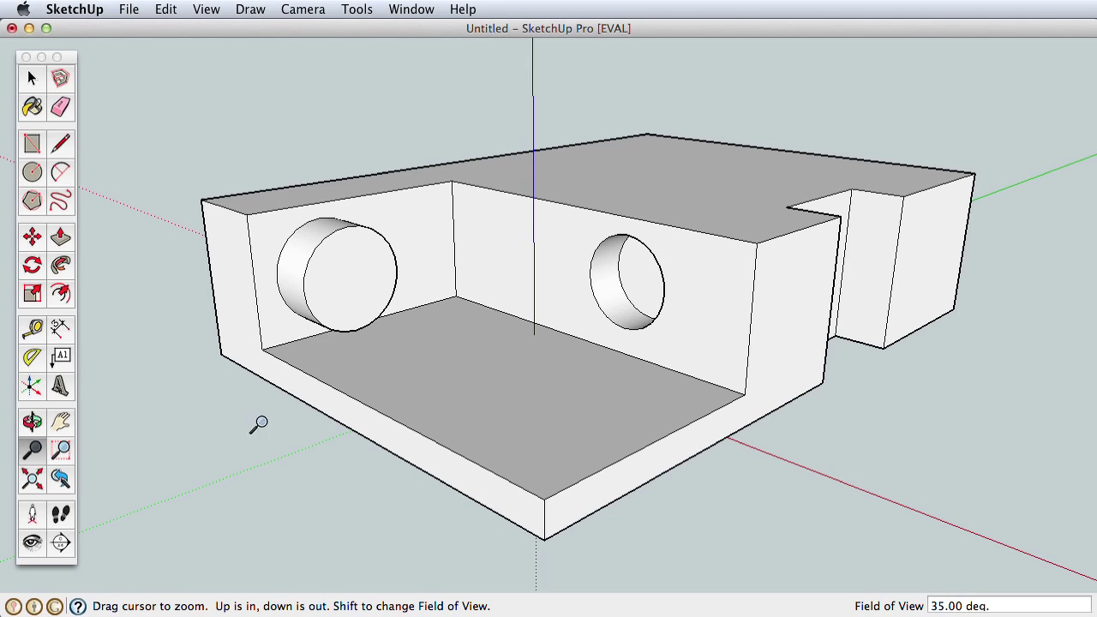
Step: Inspect the box's outer corners, side notch and round pocket at close range and from a distance
key(space)
click(33, 421)
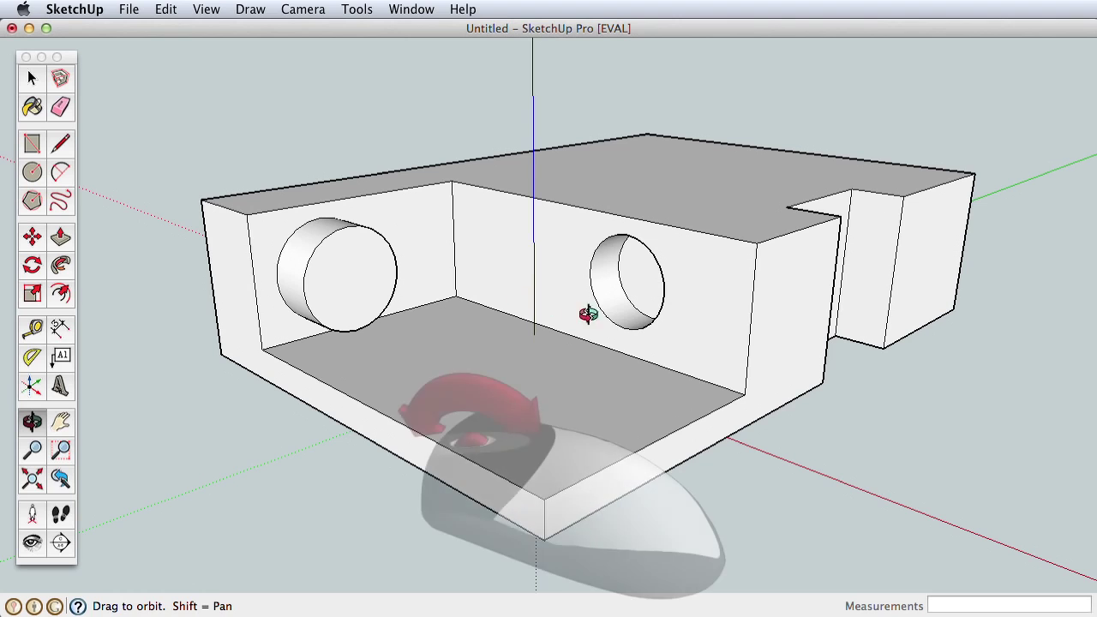
scroll(603, 313, up, 3)
middle_drag(611, 315, 435, 285)
scroll(503, 232, up, 3)
scroll(503, 231, down, 5)
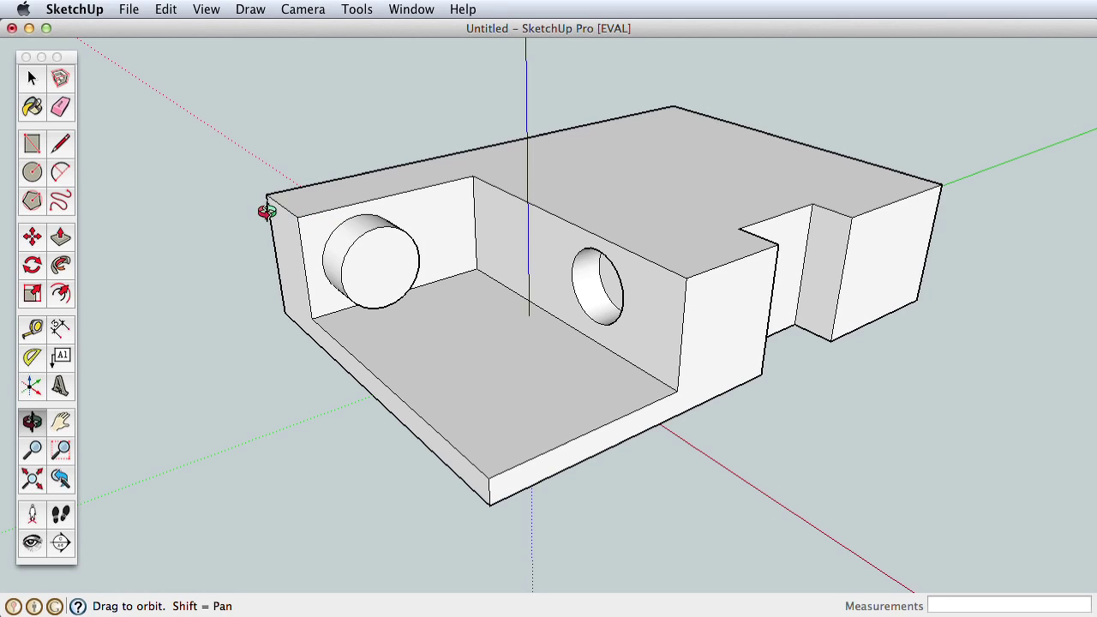
scroll(268, 204, up, 10)
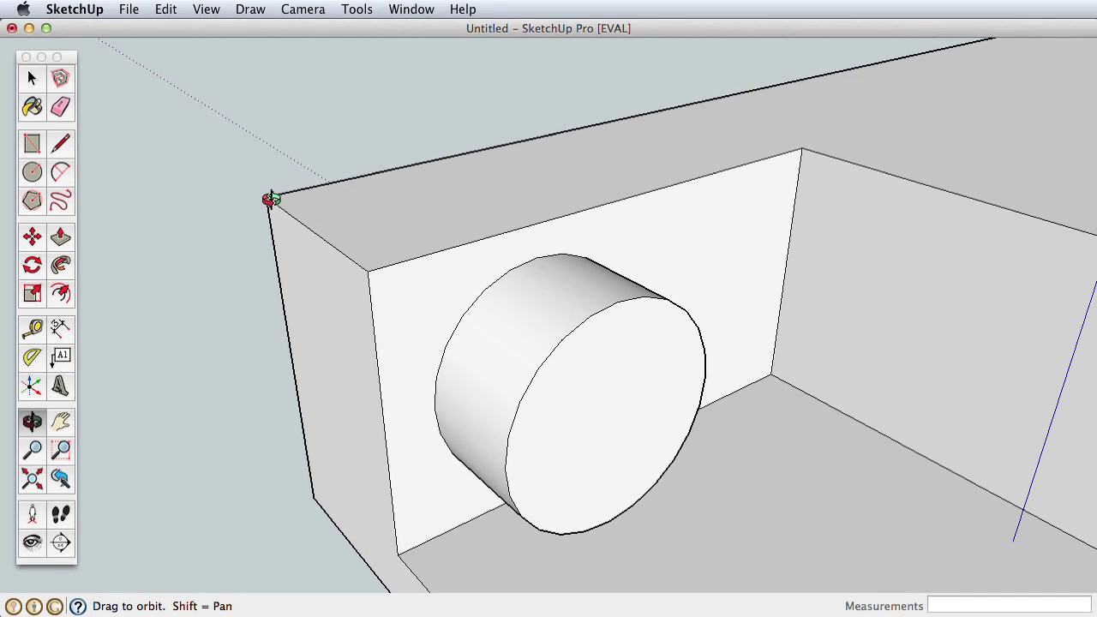
scroll(270, 198, down, 10)
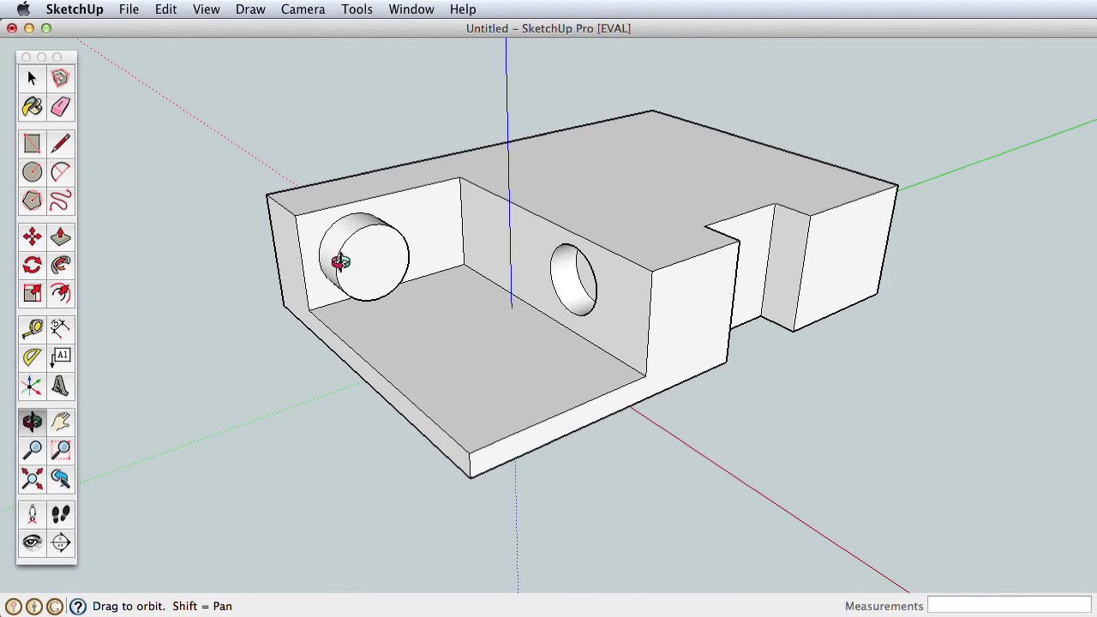
scroll(891, 185, up, 6)
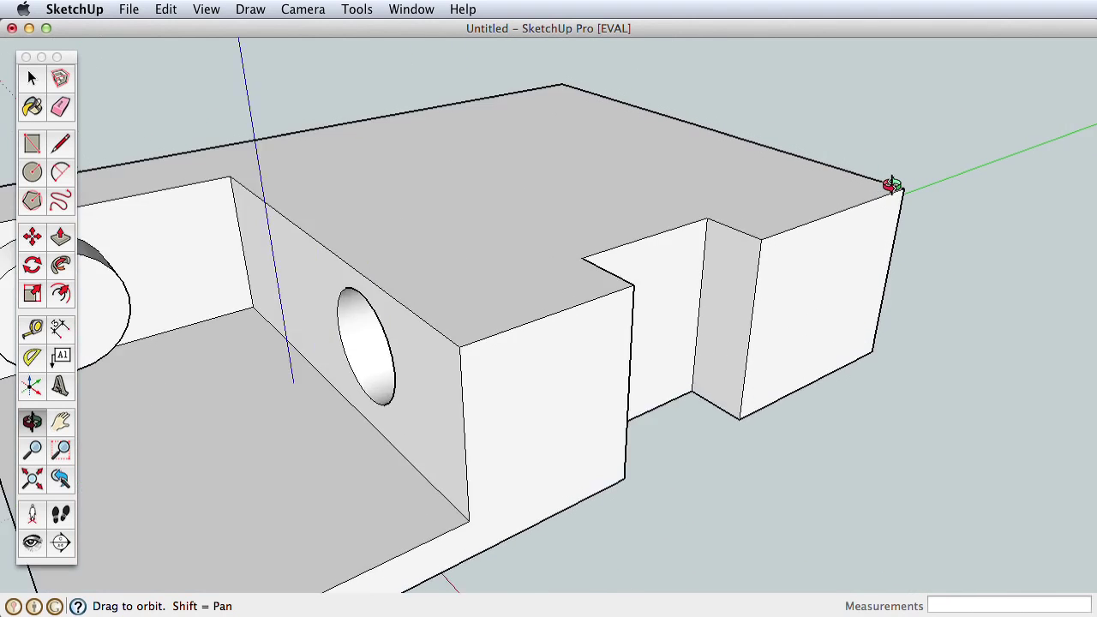
scroll(893, 185, down, 3)
scroll(892, 185, down, 5)
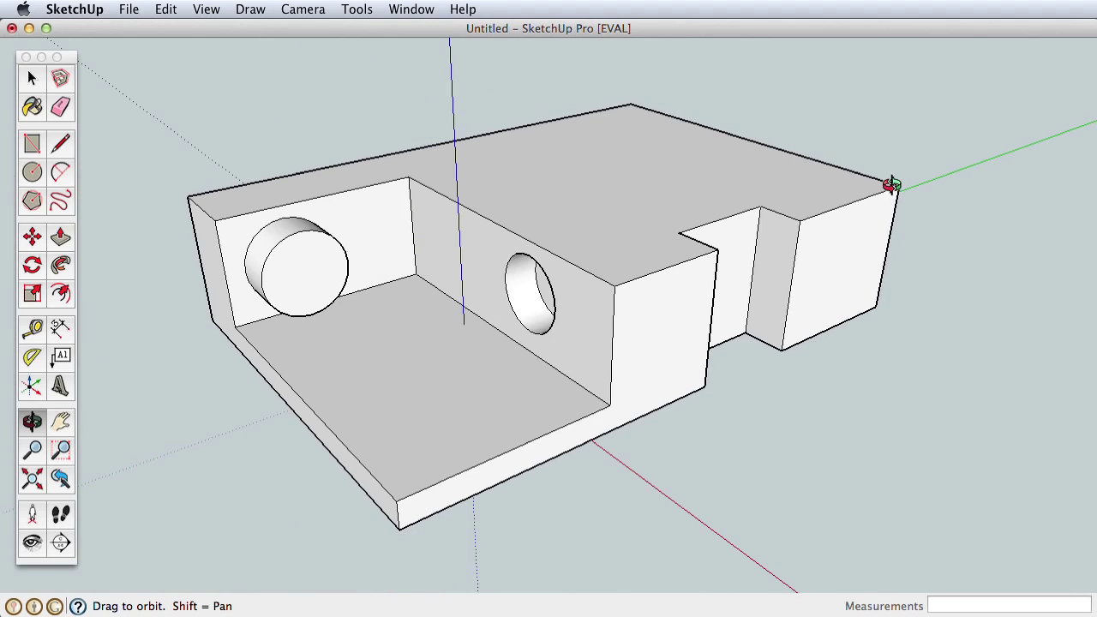
scroll(650, 399, up, 2)
scroll(649, 398, up, 3)
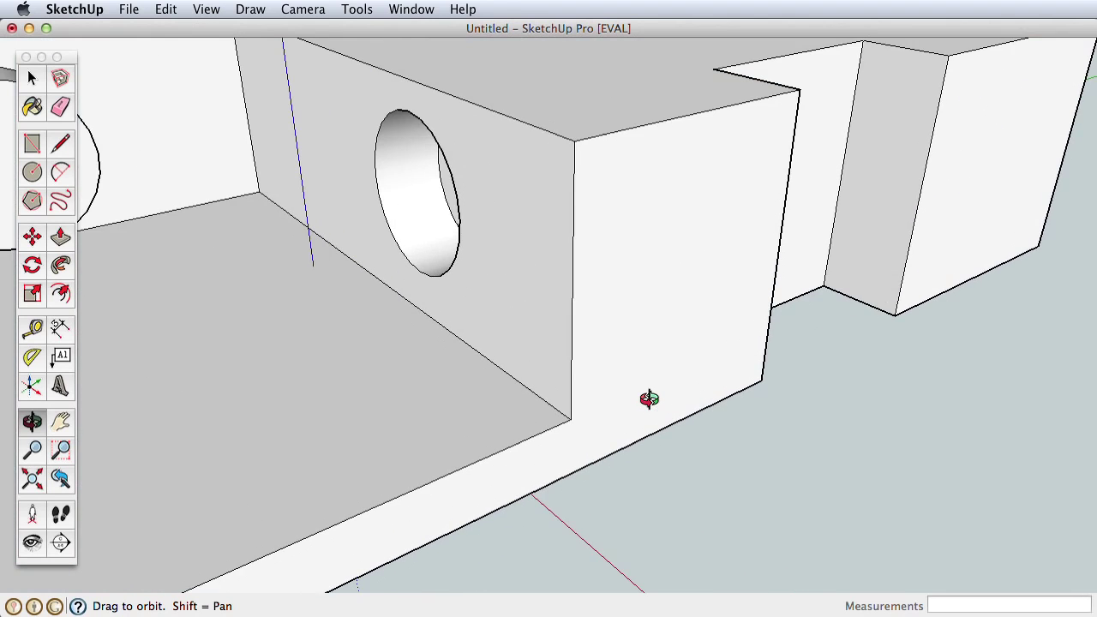
scroll(649, 399, down, 5)
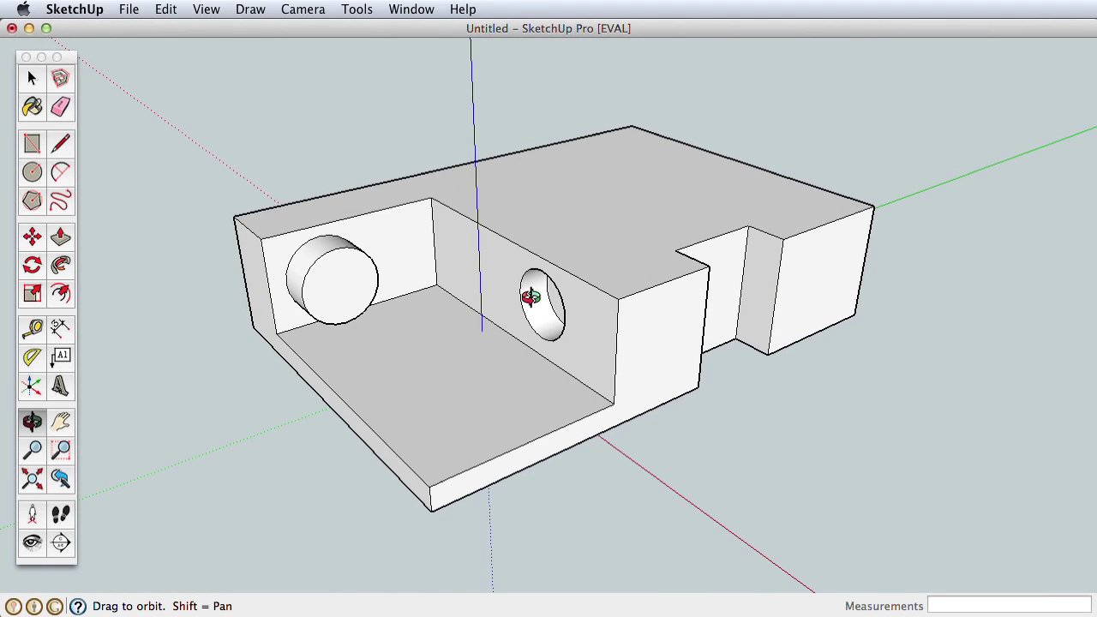
scroll(530, 297, up, 3)
scroll(531, 297, down, 2)
drag(530, 297, 581, 217)
scroll(580, 217, down, 3)
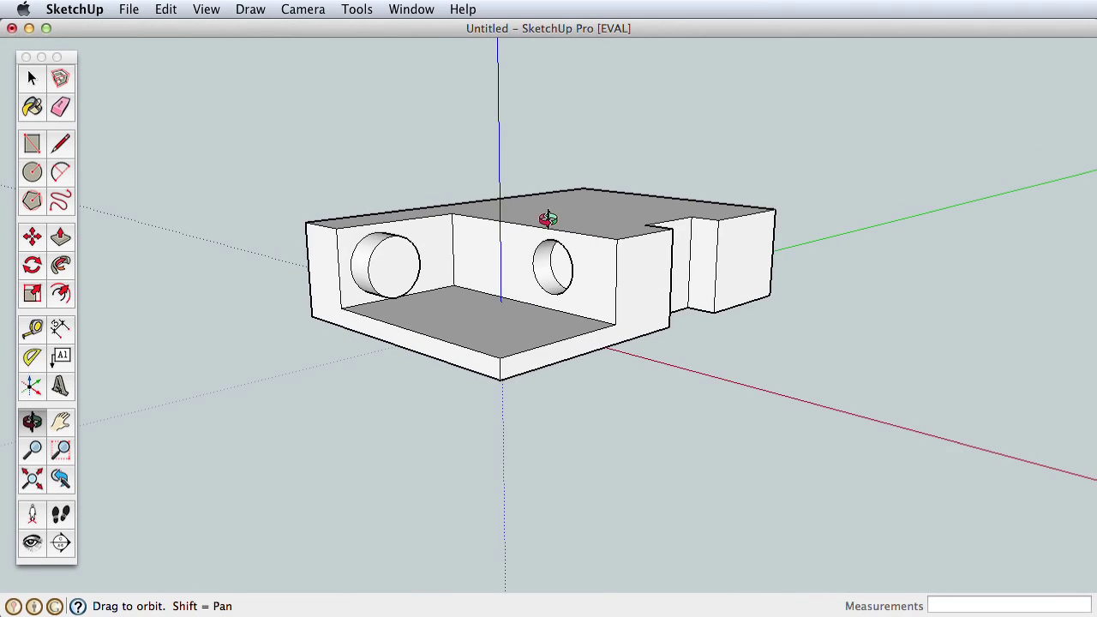
scroll(541, 231, up, 2)
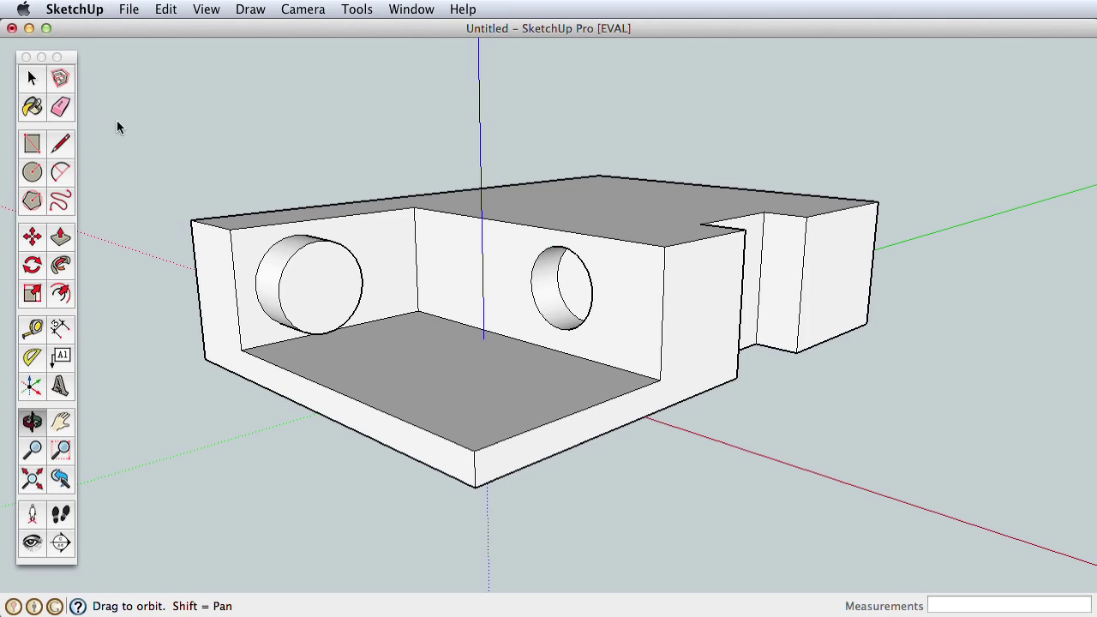
Step: Select the entire box model and delete it
click(30, 78)
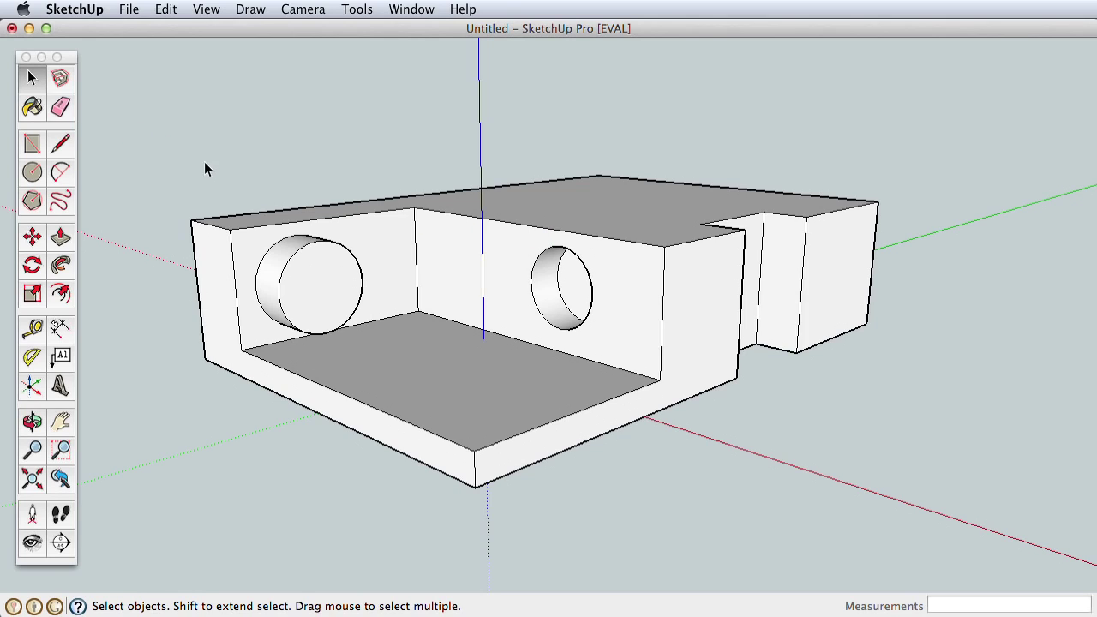
drag(130, 96, 1005, 535)
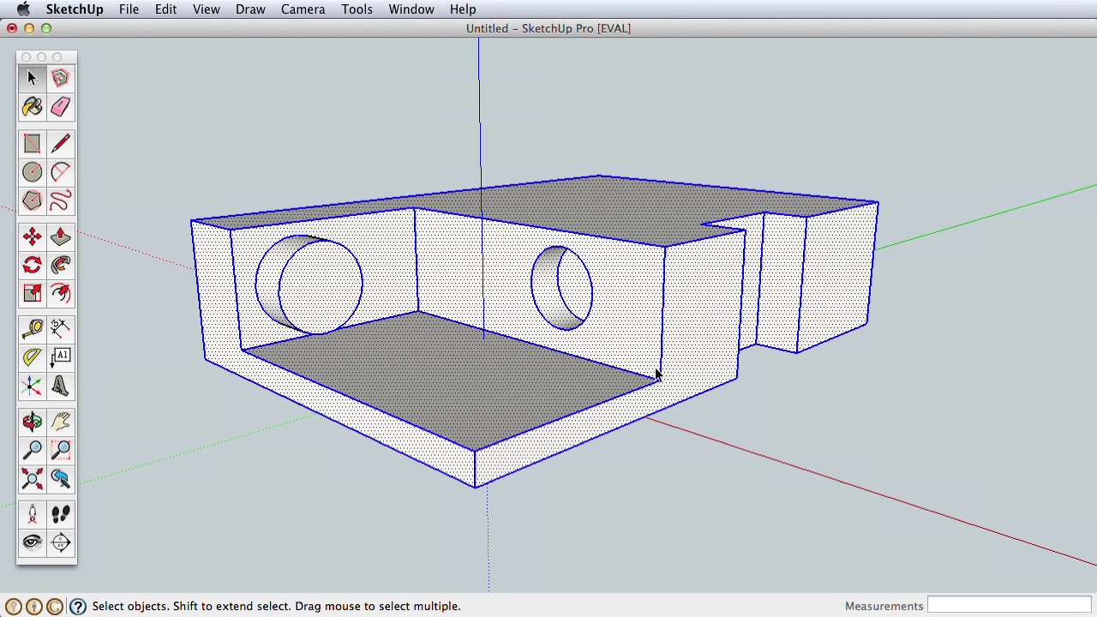
key(Delete)
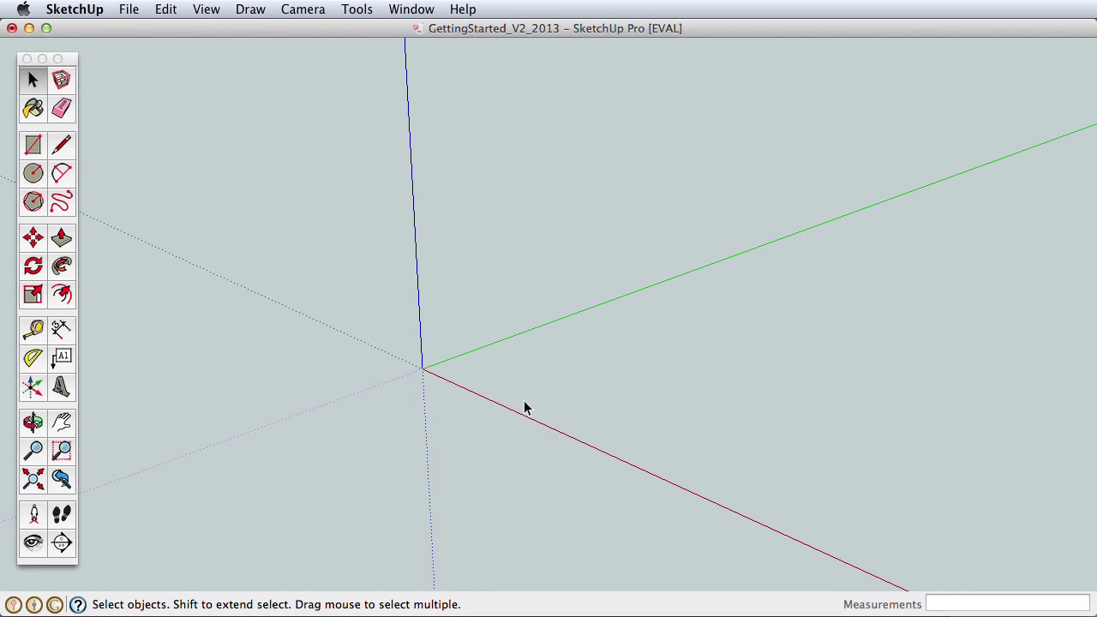
Step: Draw a rectangle about 146" by 254" on the ground plane, spanning the origin
click(35, 146)
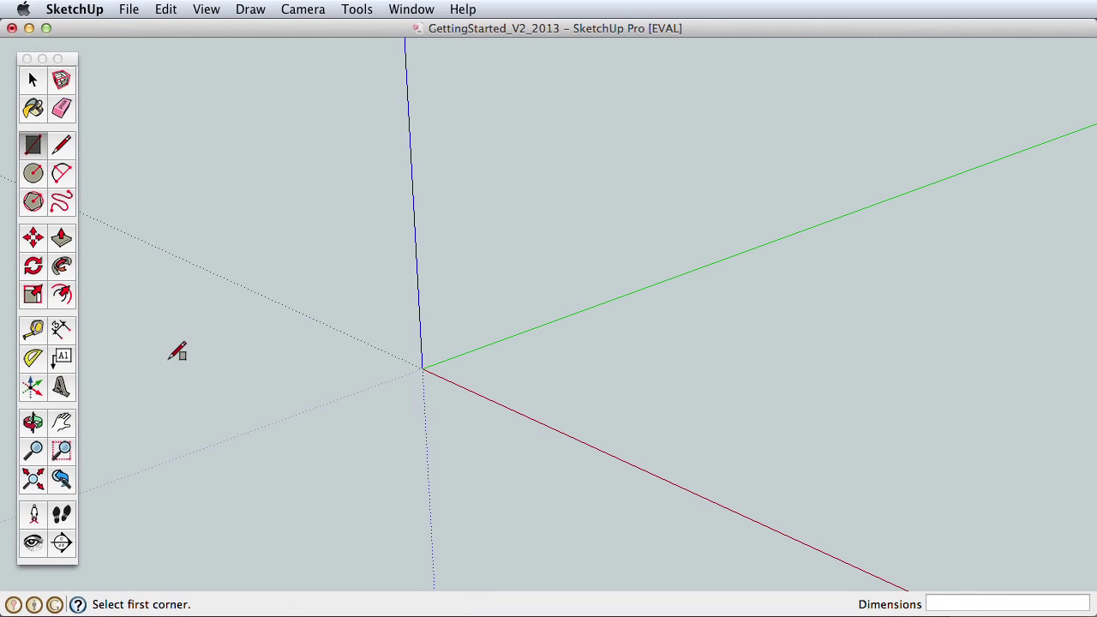
click(168, 360)
click(936, 283)
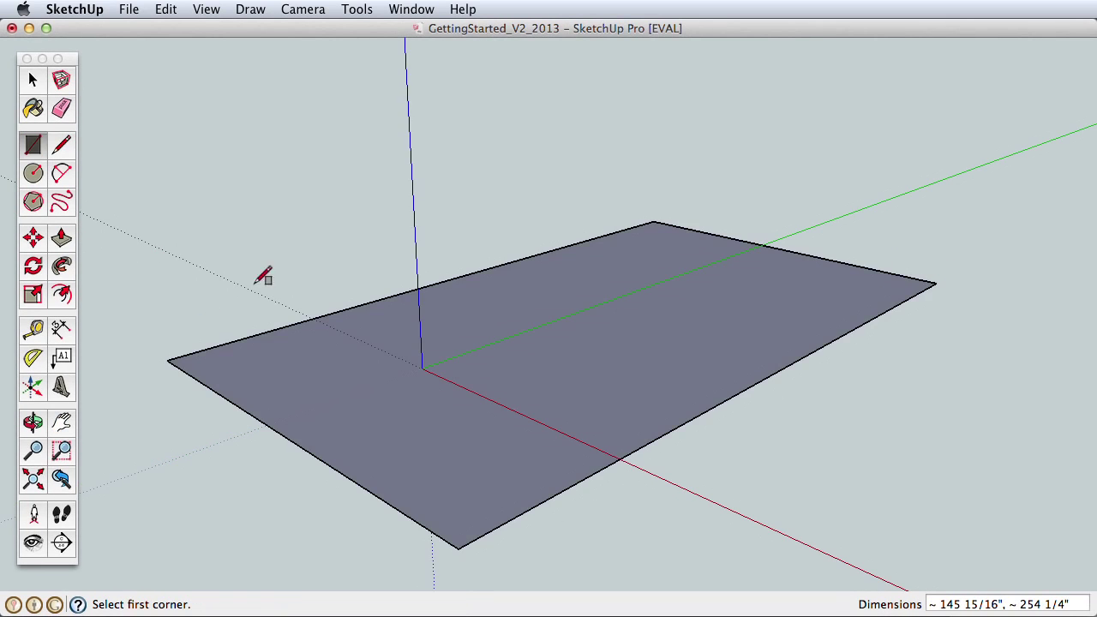
Step: Push/Pull the rectangle upward into a solid box
click(61, 239)
click(430, 489)
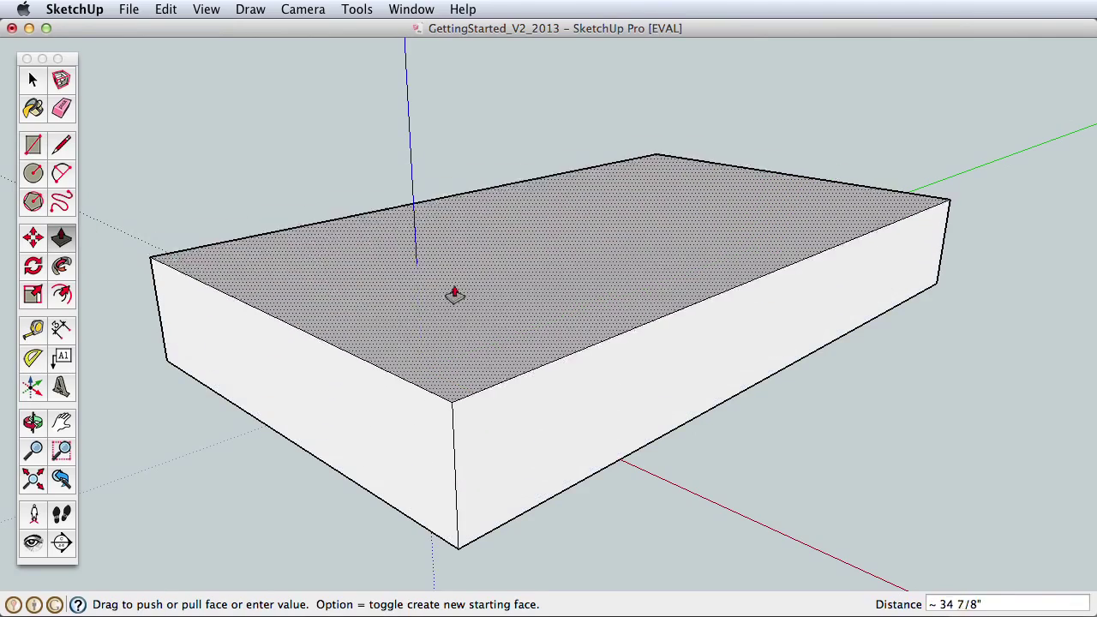
click(469, 186)
Step: Draw a lengthwise line across the box's top face, joining the midpoints of its two short edges
key(z)
drag(569, 255, 520, 387)
key(o)
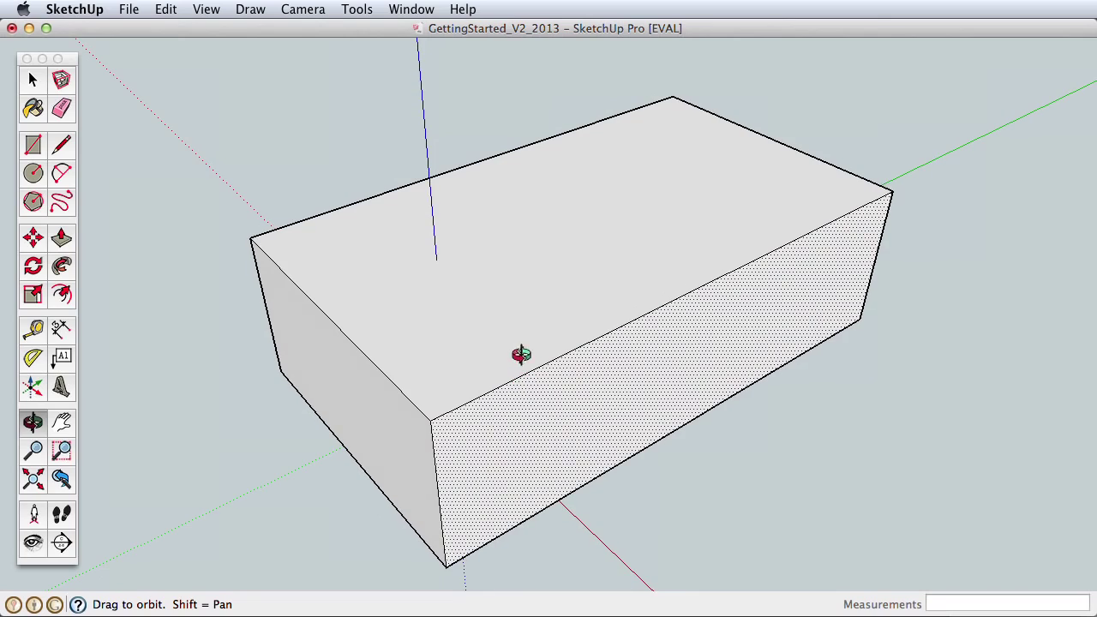
click(68, 148)
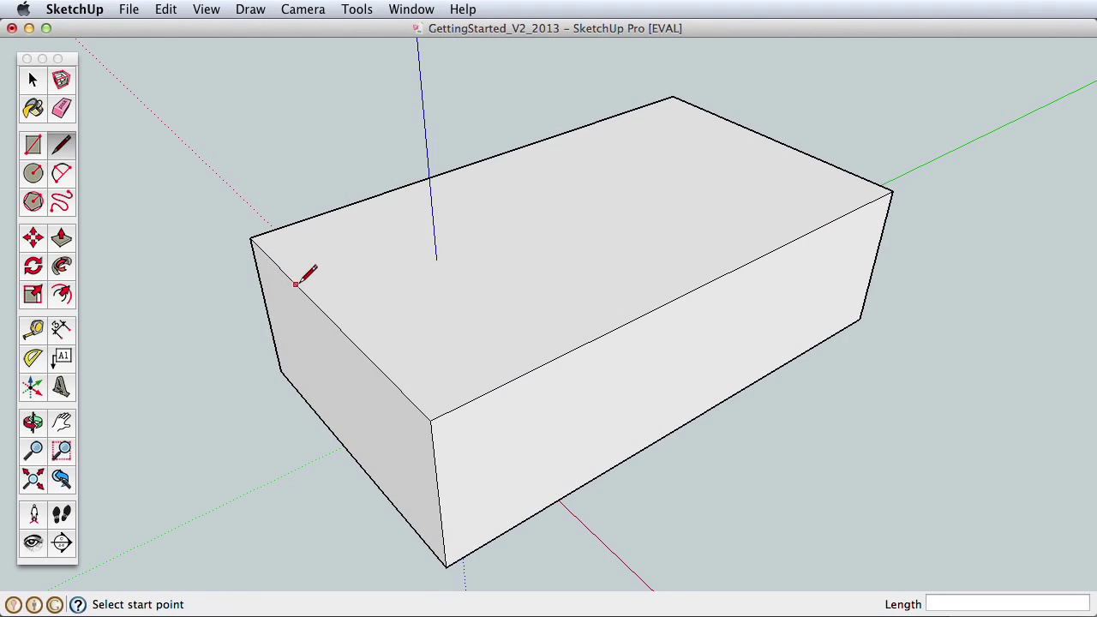
click(328, 316)
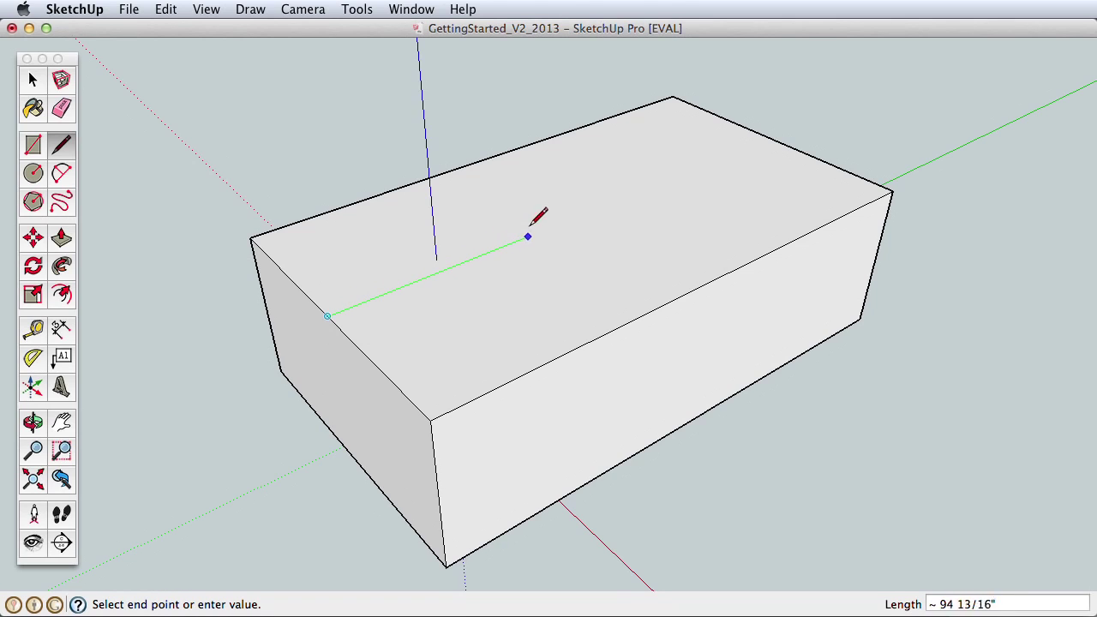
click(762, 134)
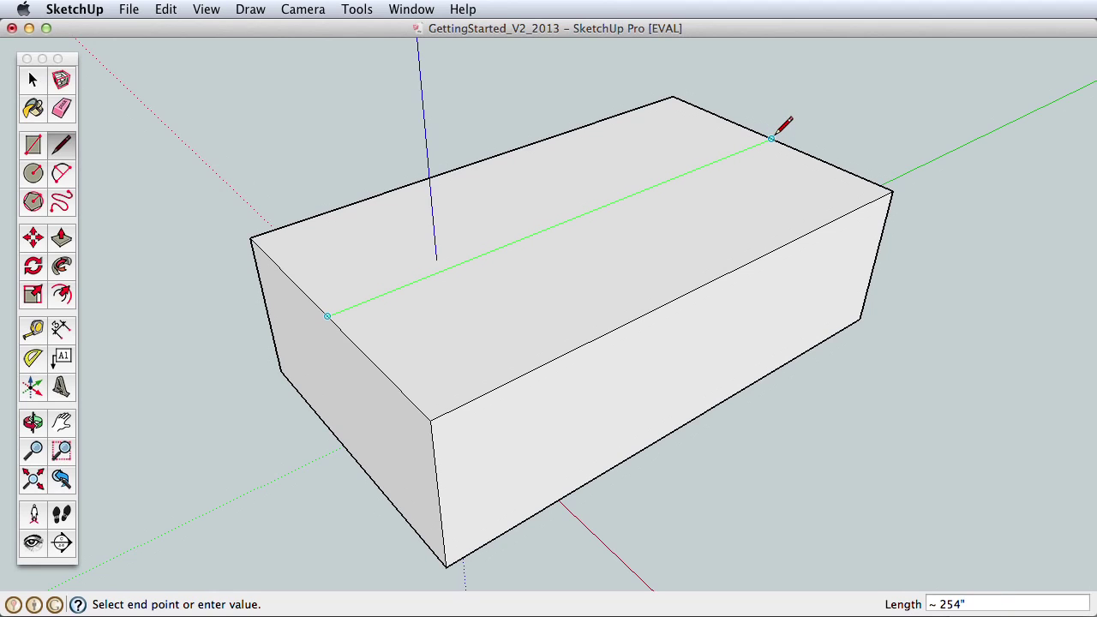
click(772, 138)
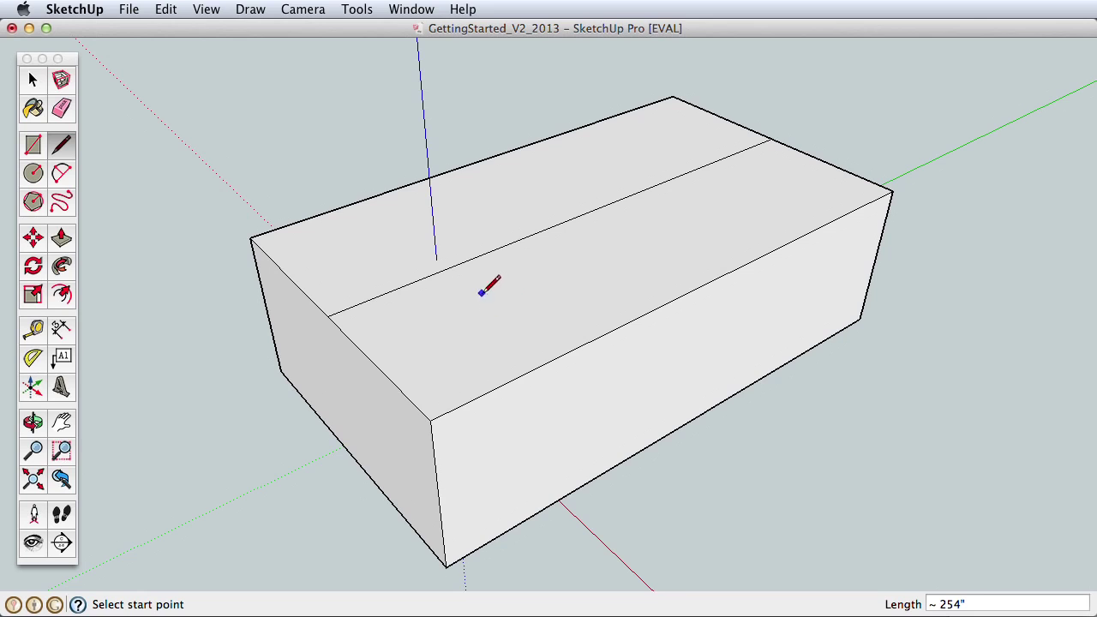
Step: Try to raise the top face's centre line about 48" with the Move tool, and undo that move
middle_drag(455, 335, 525, 305)
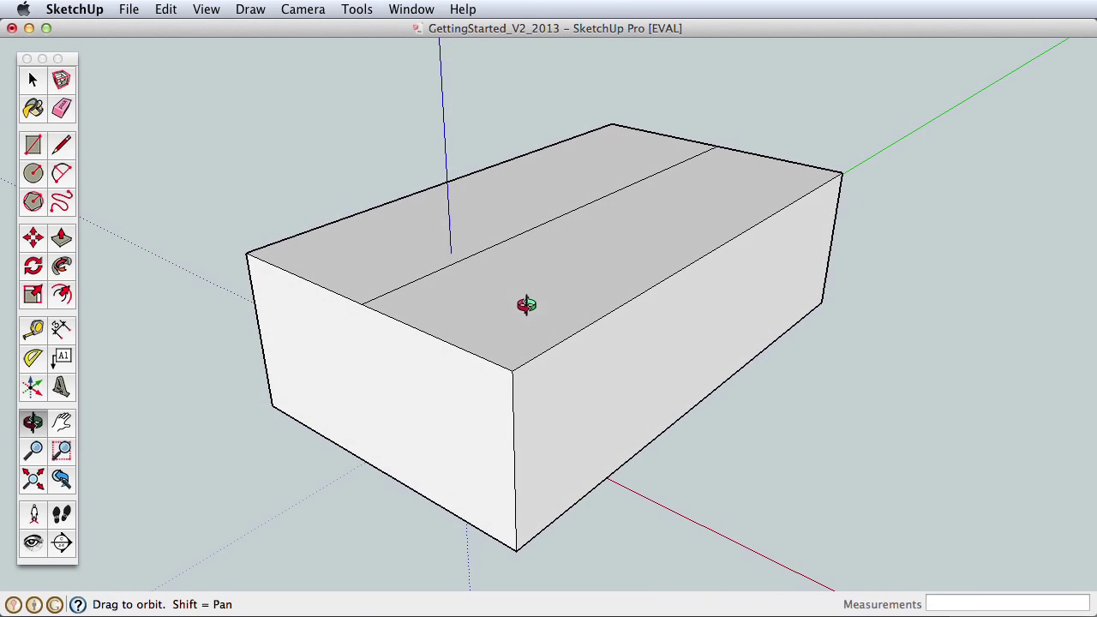
click(33, 80)
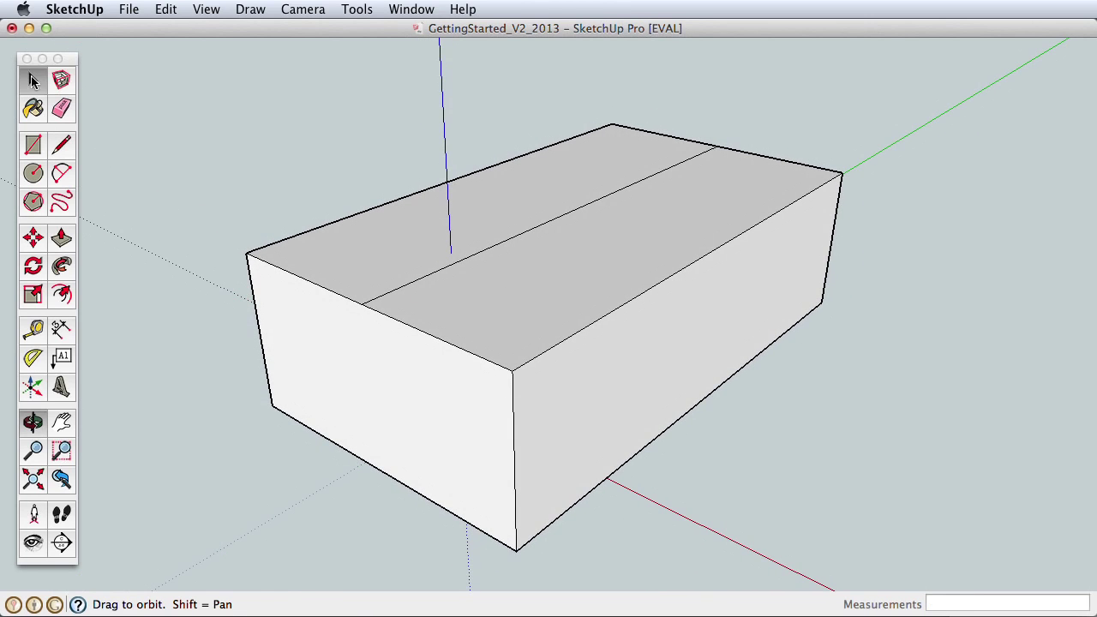
click(423, 278)
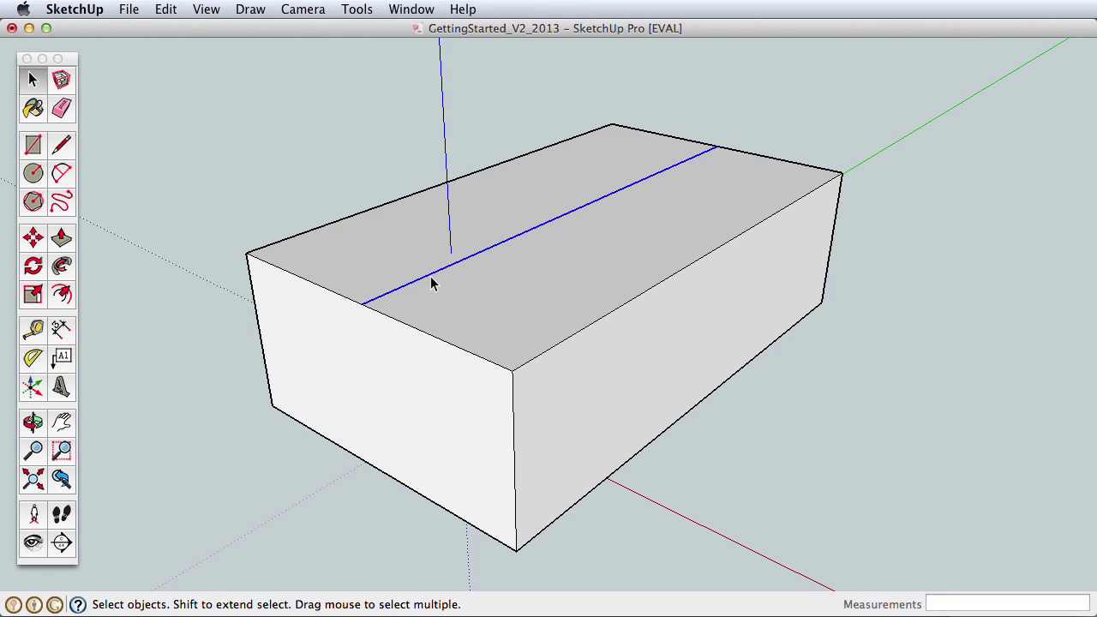
click(33, 240)
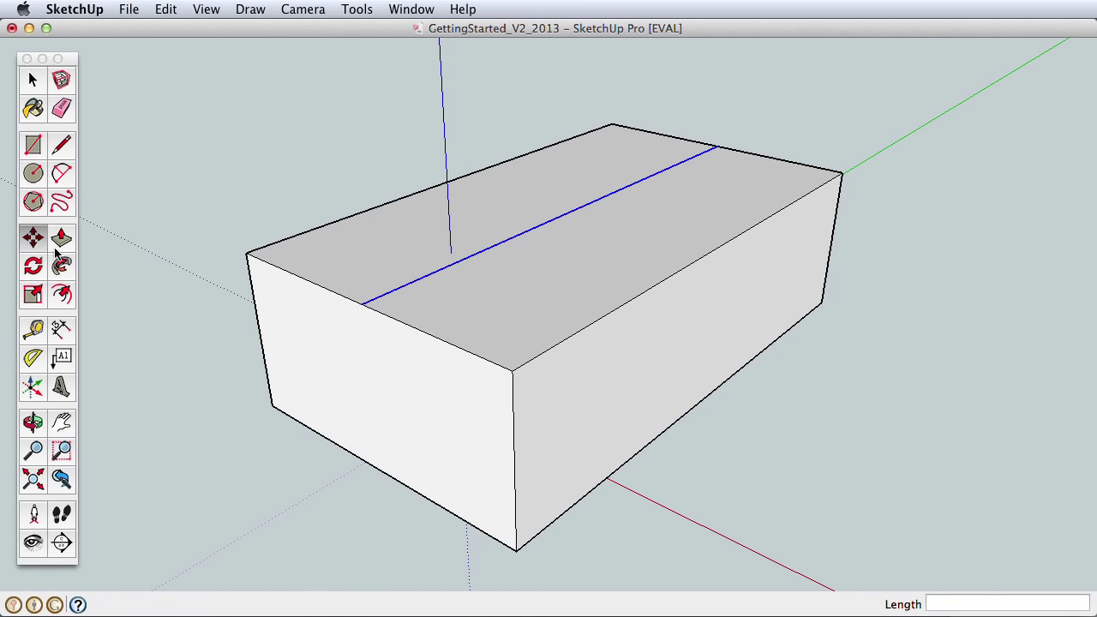
click(367, 302)
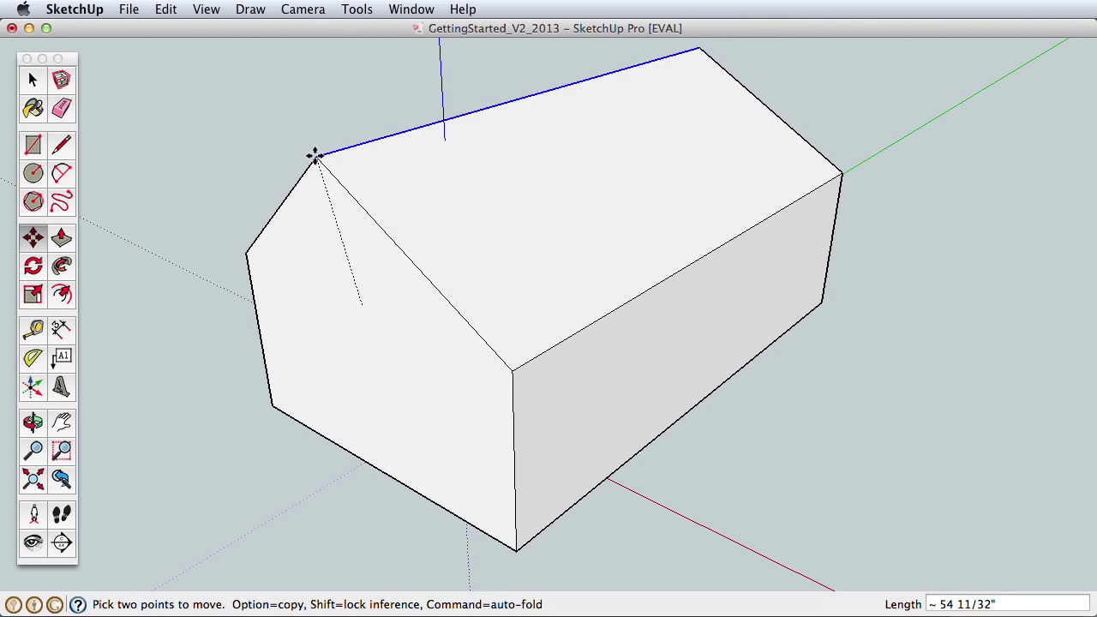
click(312, 180)
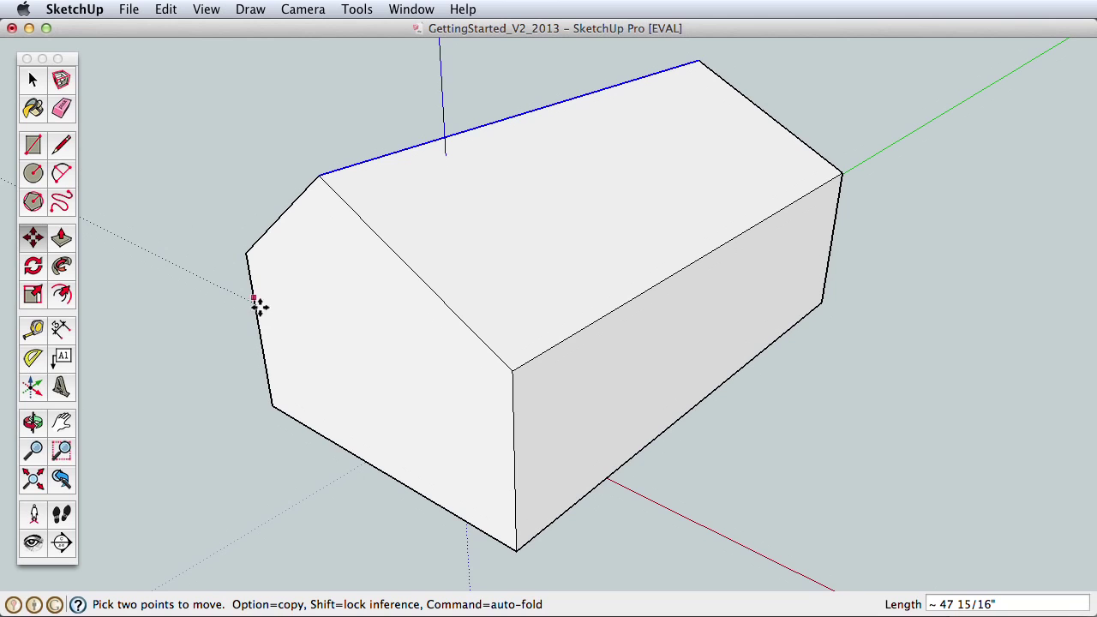
key(o)
mouse_move(343, 355)
mouse_down()
mouse_move(429, 351)
mouse_move(556, 280)
mouse_move(608, 269)
mouse_move(644, 277)
mouse_move(599, 251)
mouse_move(354, 355)
mouse_up()
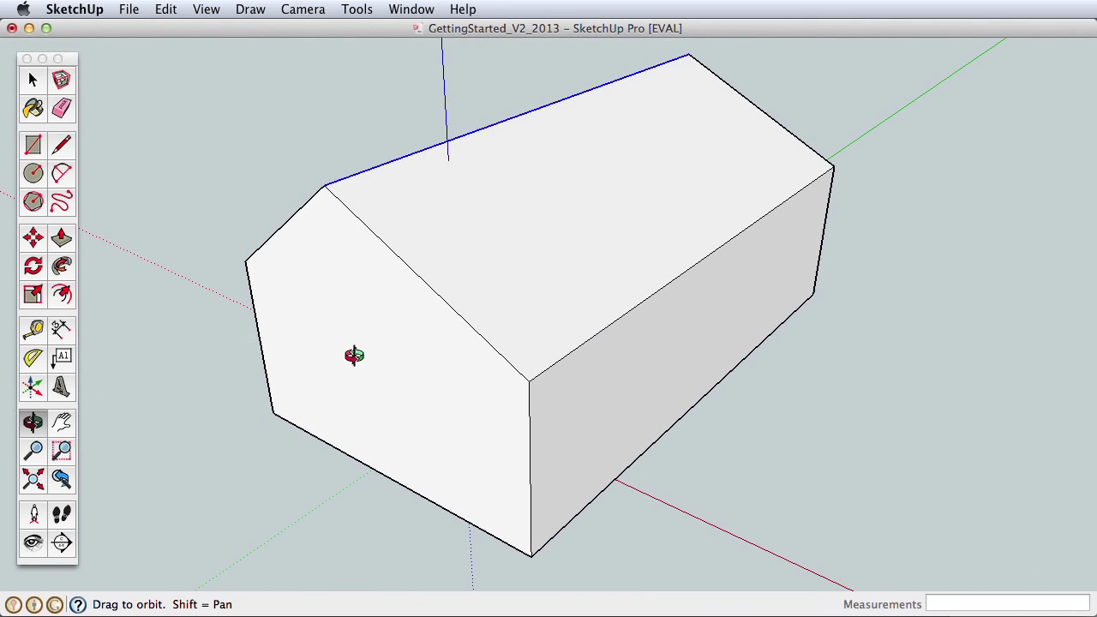
click(162, 10)
click(195, 30)
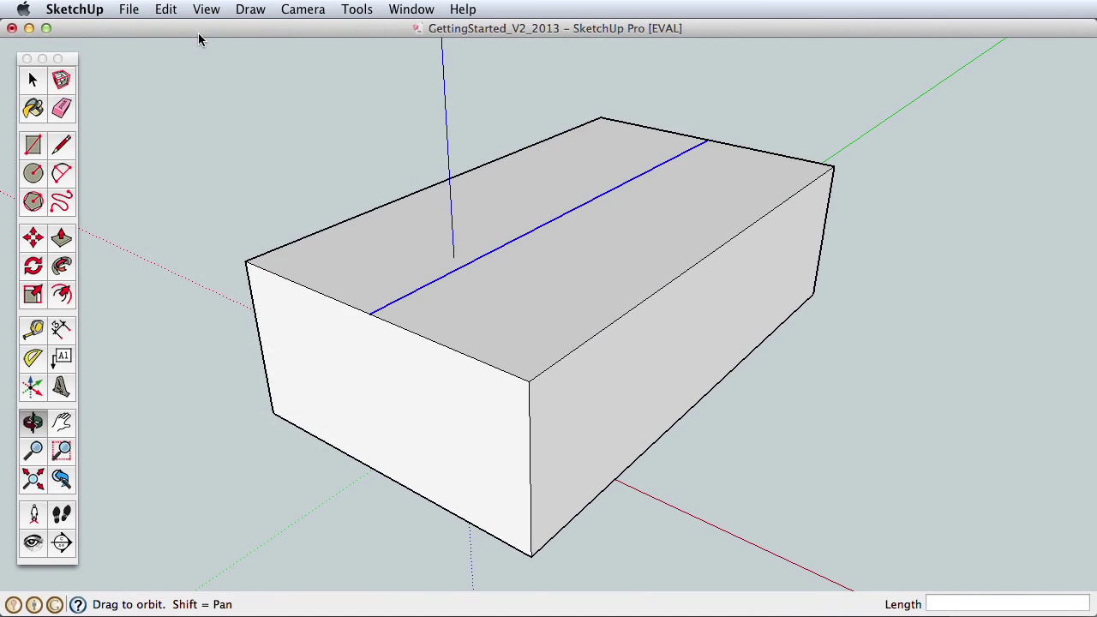
Step: Select the top face's centre line and move it up about 49 3/4" along the blue axis to form a gable roof
click(32, 80)
click(273, 231)
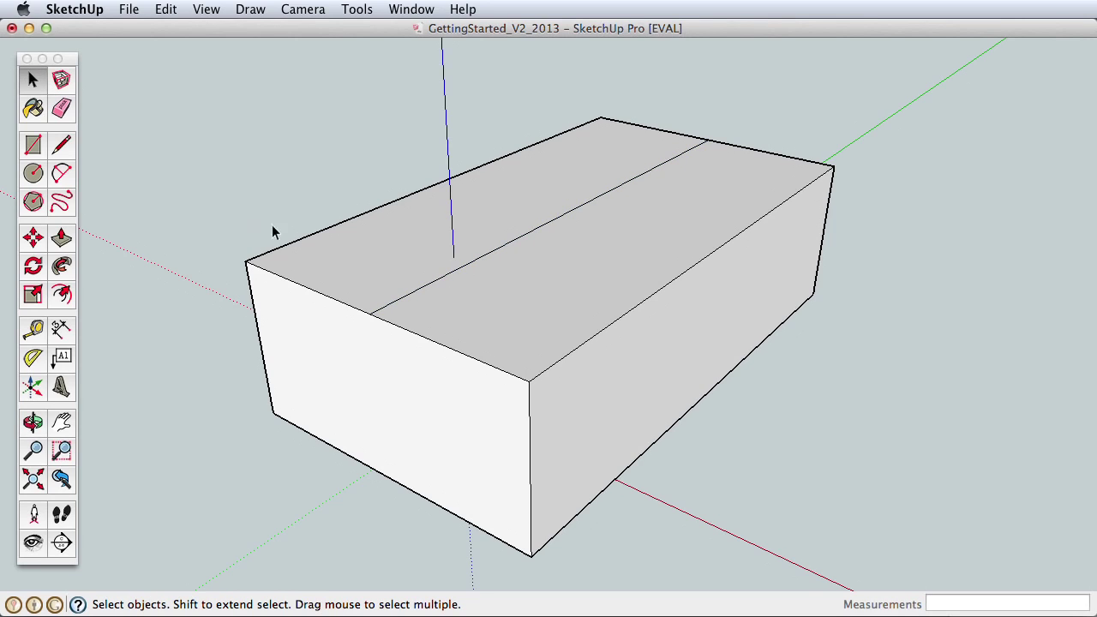
click(408, 302)
click(34, 238)
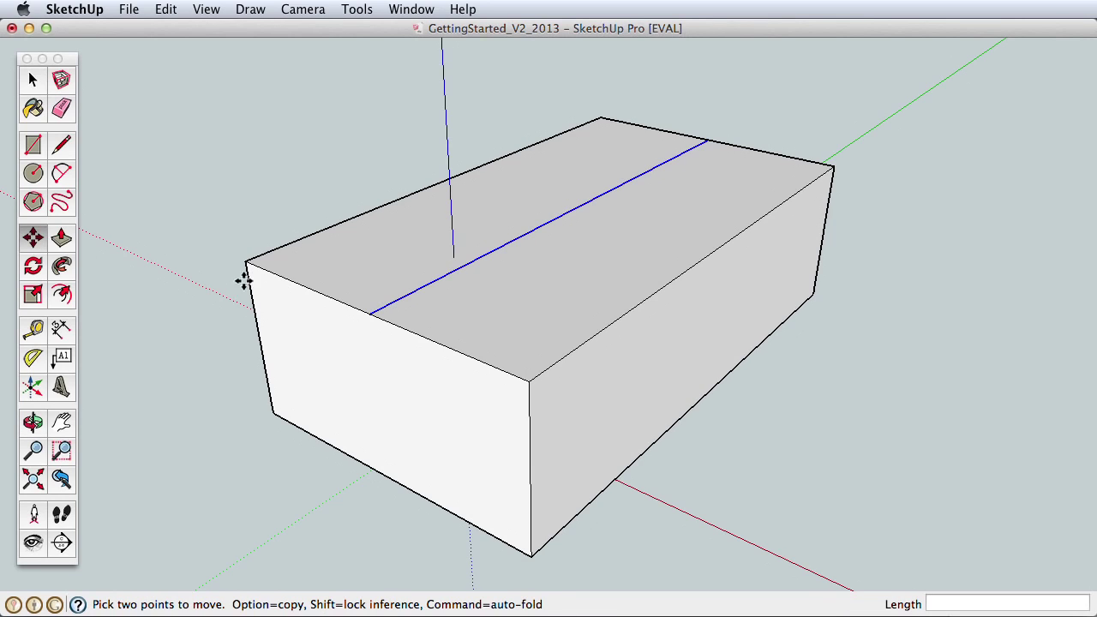
click(370, 312)
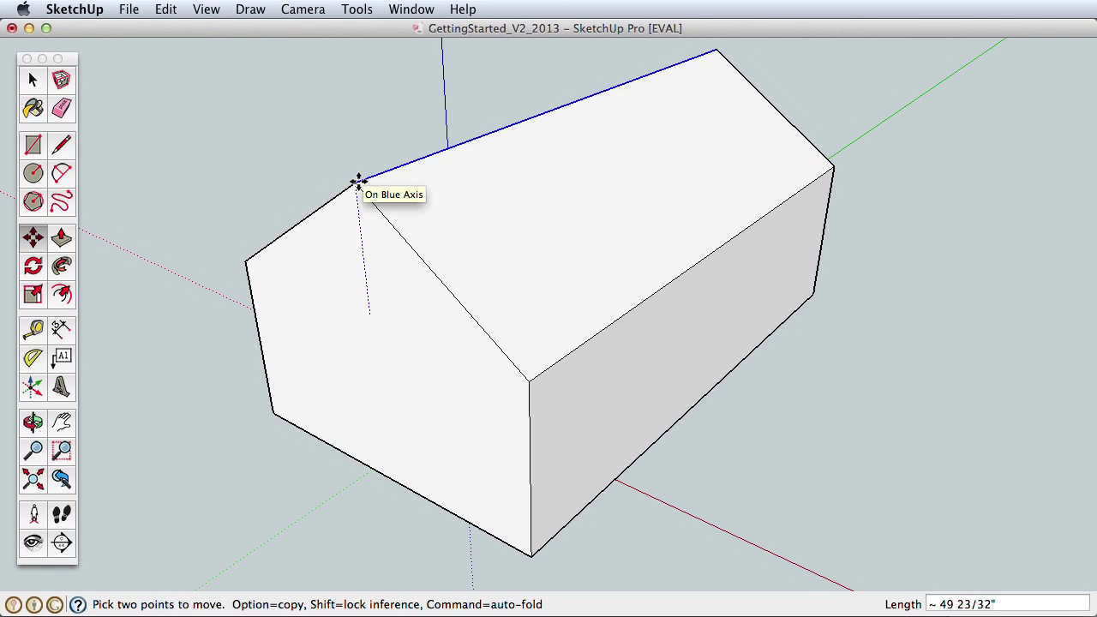
click(357, 182)
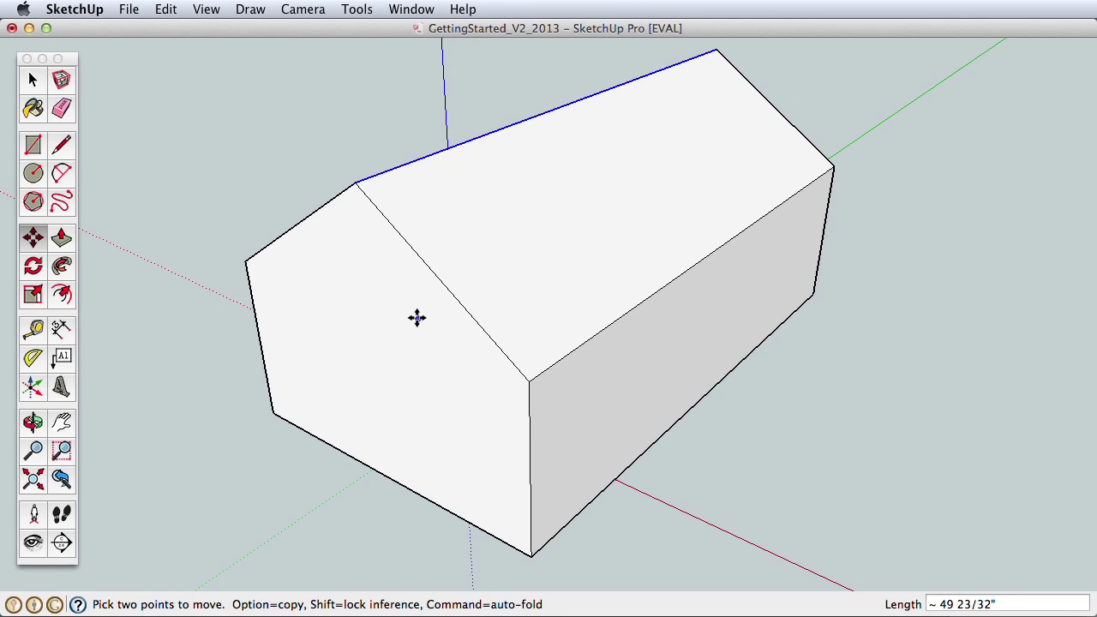
Step: Draw an open zigzag of five connected line segments starting on the larger visible roof slope
key(o)
drag(480, 351, 439, 247)
key(z)
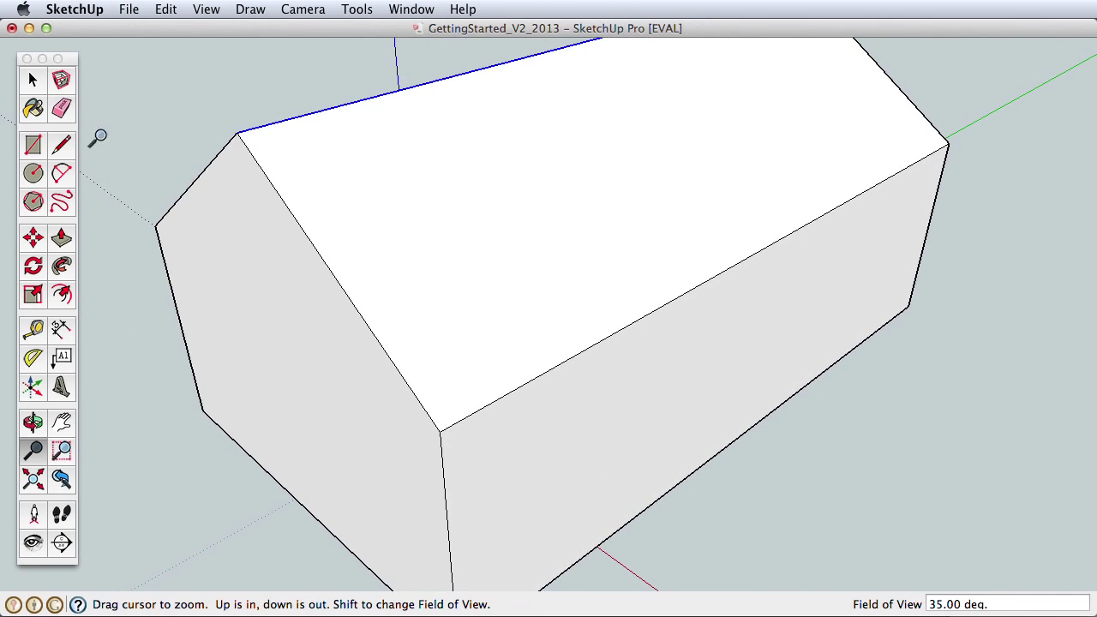
click(61, 146)
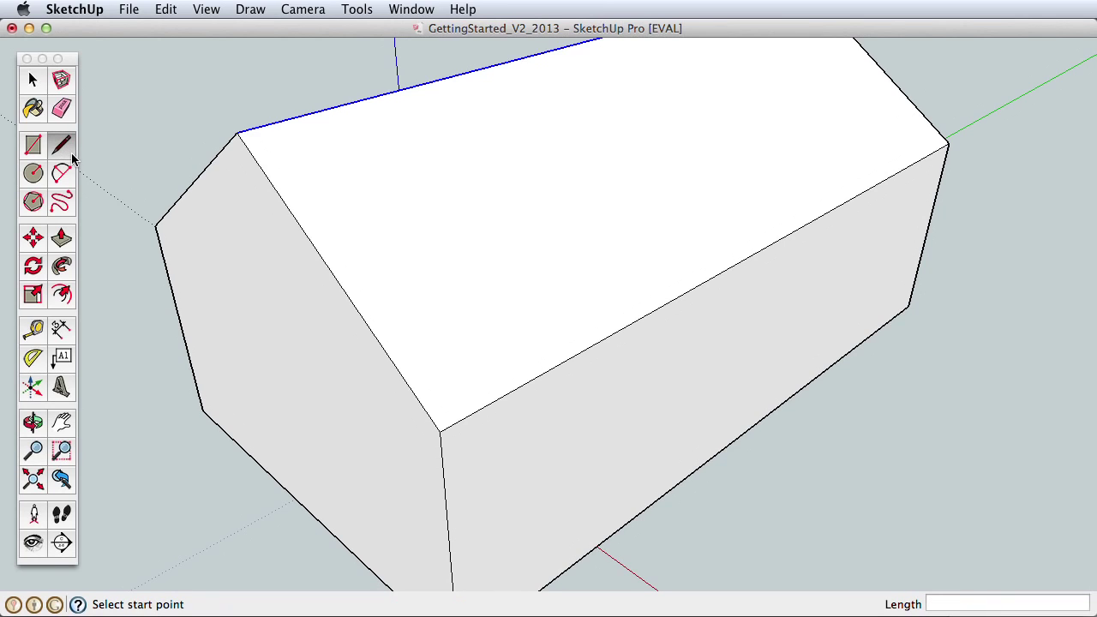
click(465, 209)
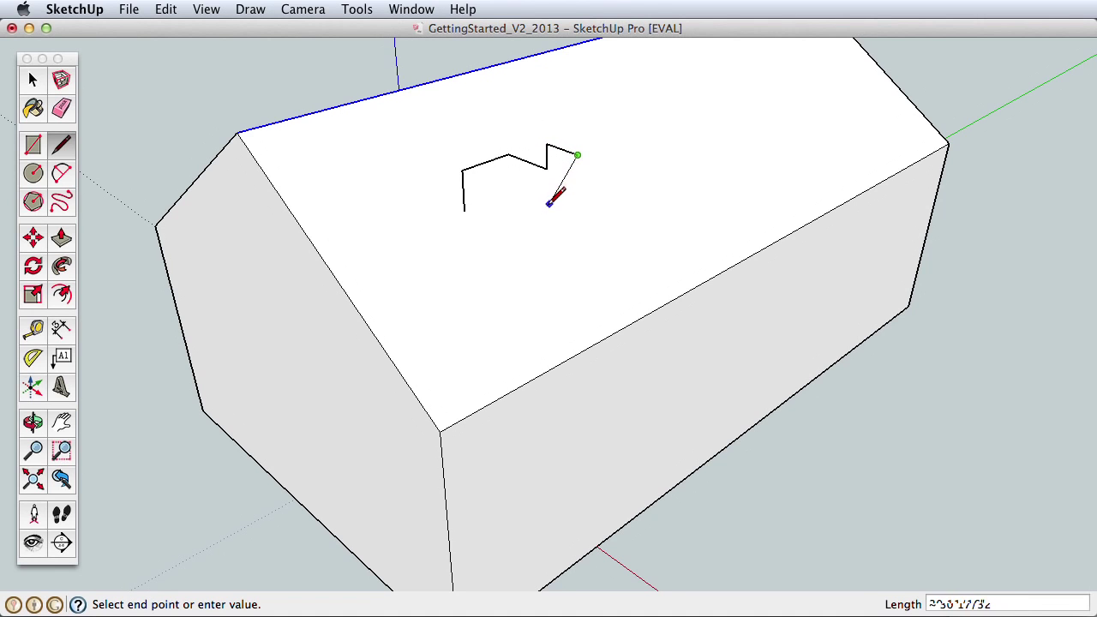
Step: Draw a closed four-sided upright face with the Line tool on the roof slope, beside the zigzag
key(o)
mouse_move(532, 215)
mouse_down()
mouse_move(779, 240)
mouse_move(691, 336)
mouse_move(595, 397)
mouse_move(497, 326)
mouse_move(435, 207)
mouse_move(368, 145)
mouse_move(272, 146)
mouse_move(578, 159)
mouse_move(558, 252)
mouse_move(523, 280)
mouse_up()
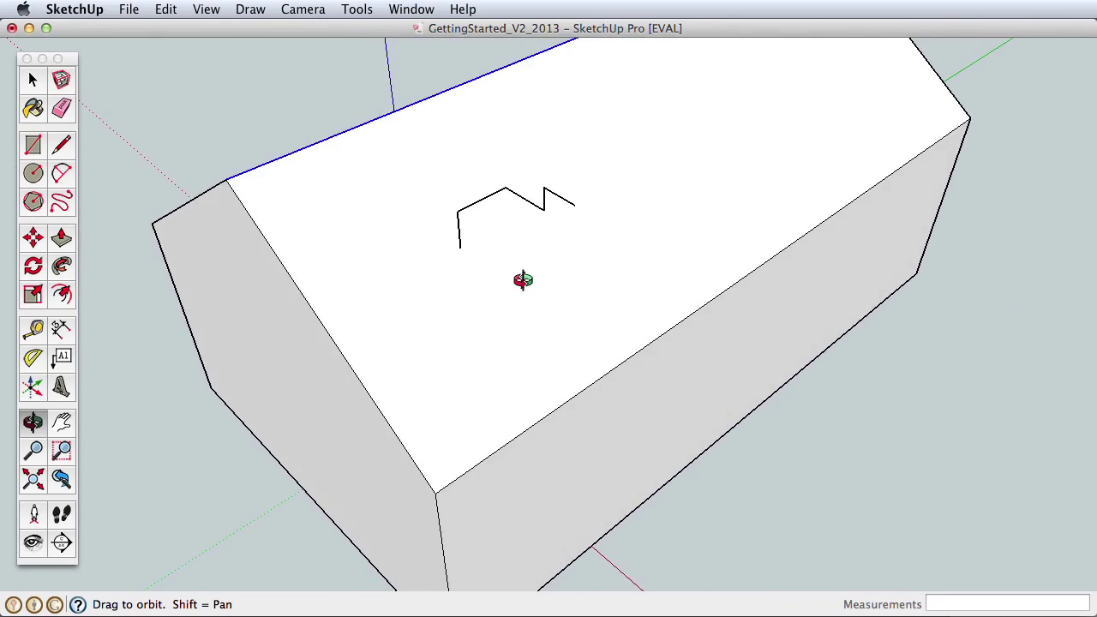
click(61, 145)
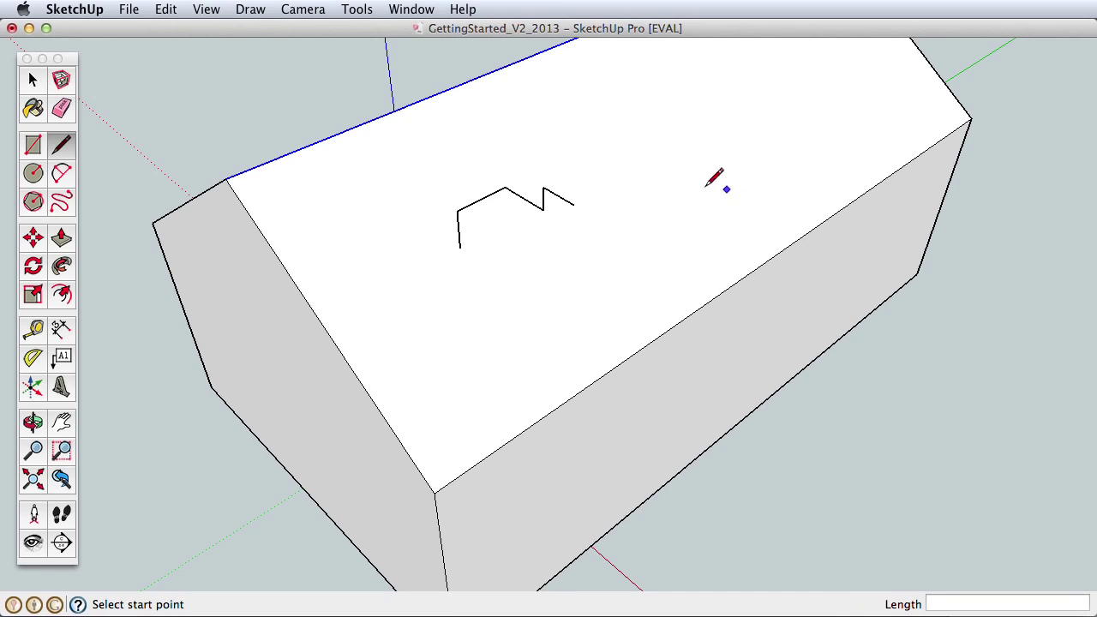
click(661, 191)
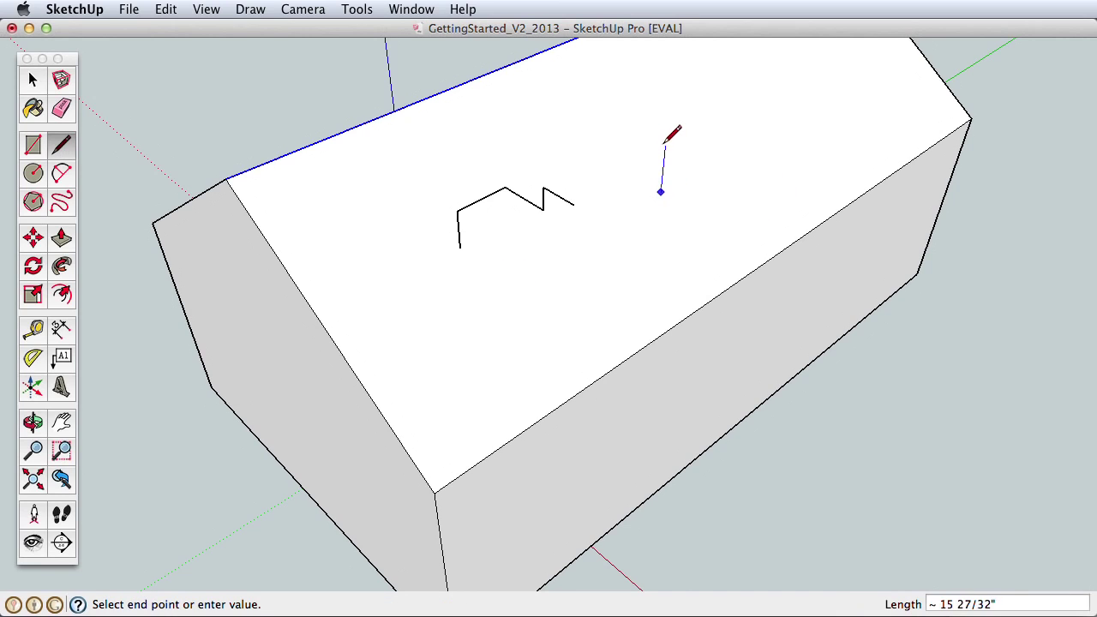
click(664, 147)
click(718, 172)
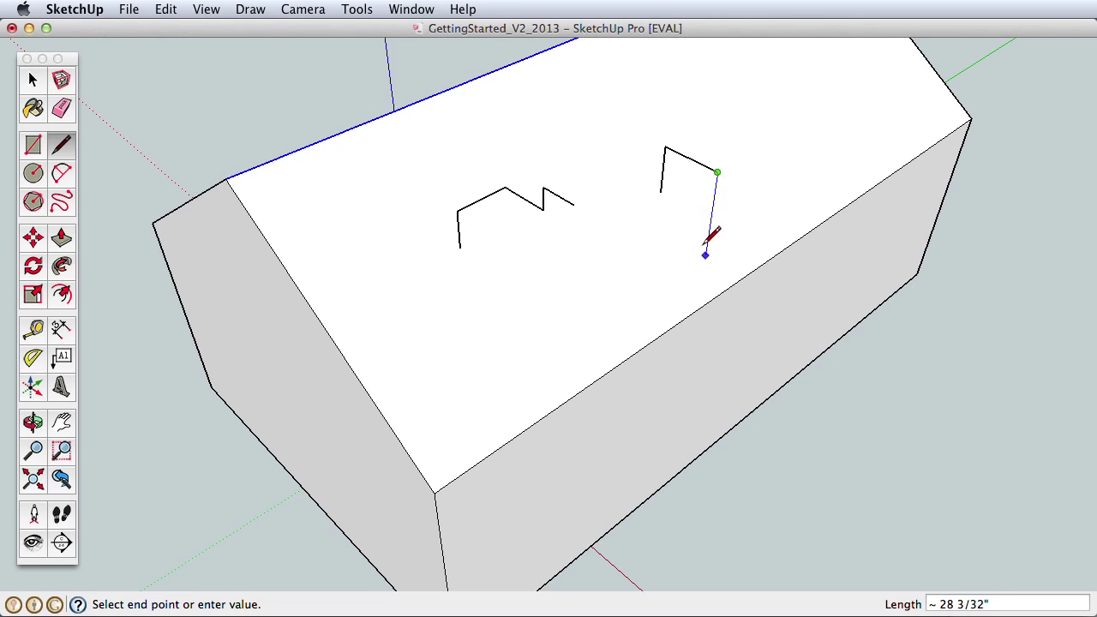
click(661, 191)
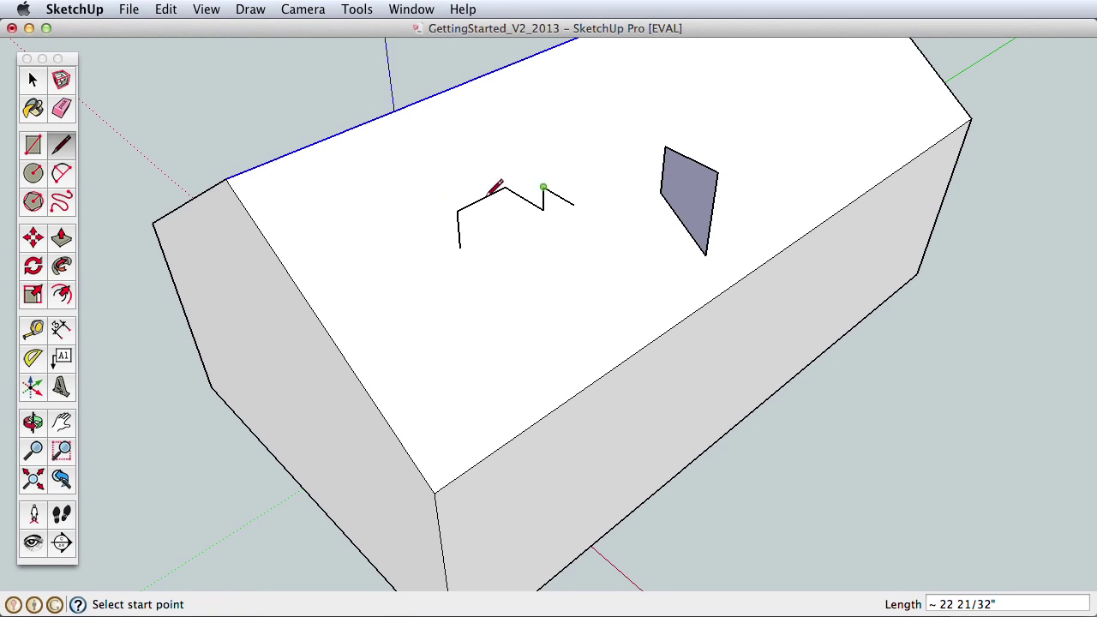
Step: Push/Pull the upright four-sided face about 24 3/8" into a small block on the roof
click(61, 238)
click(678, 231)
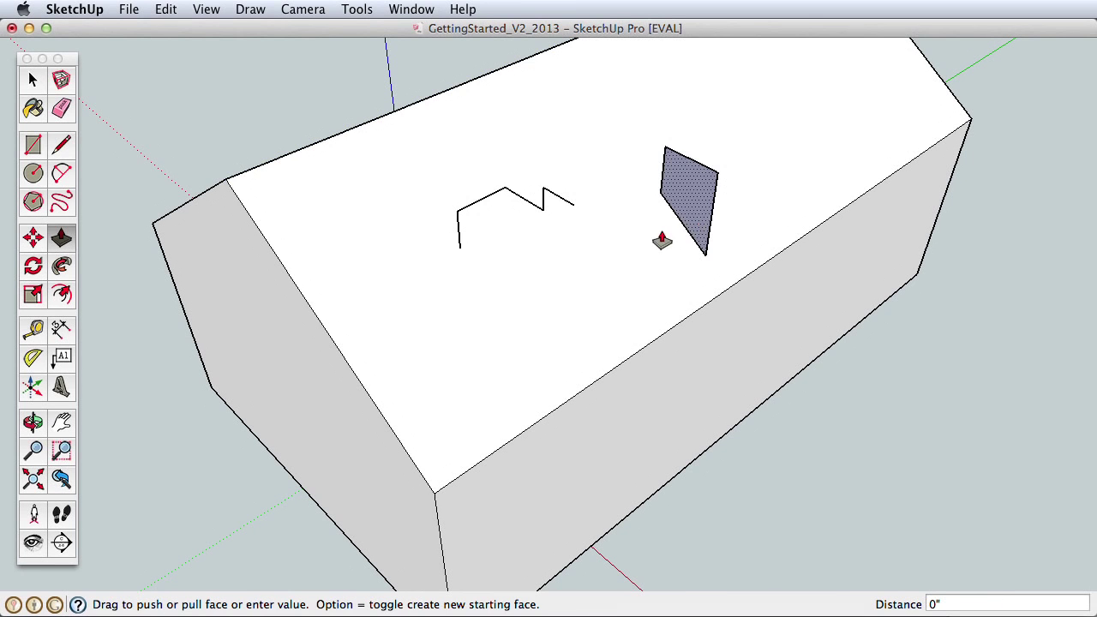
click(636, 258)
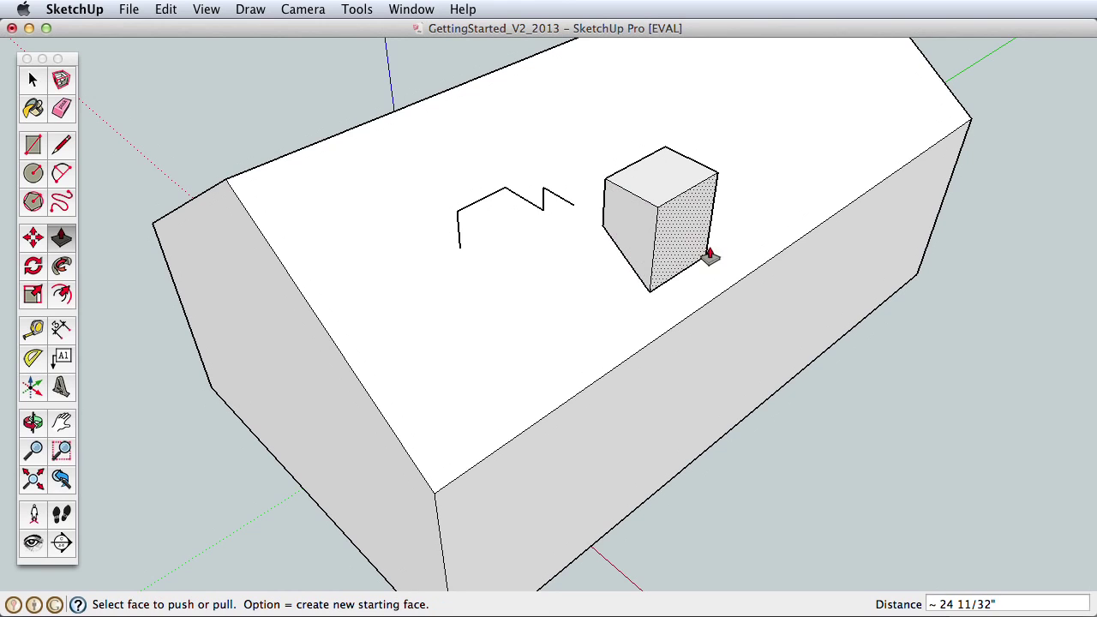
Step: Erase the zigzag lines and the small block from the roof slope
click(61, 108)
mouse_move(457, 226)
mouse_down()
mouse_move(531, 192)
mouse_move(730, 176)
mouse_move(655, 226)
mouse_move(675, 174)
mouse_move(666, 283)
mouse_move(686, 206)
mouse_up()
Step: Draw a single vertical line along the blue axis, starting on the roof slope's front gable edge, and end the line there
key(o)
drag(492, 293, 554, 263)
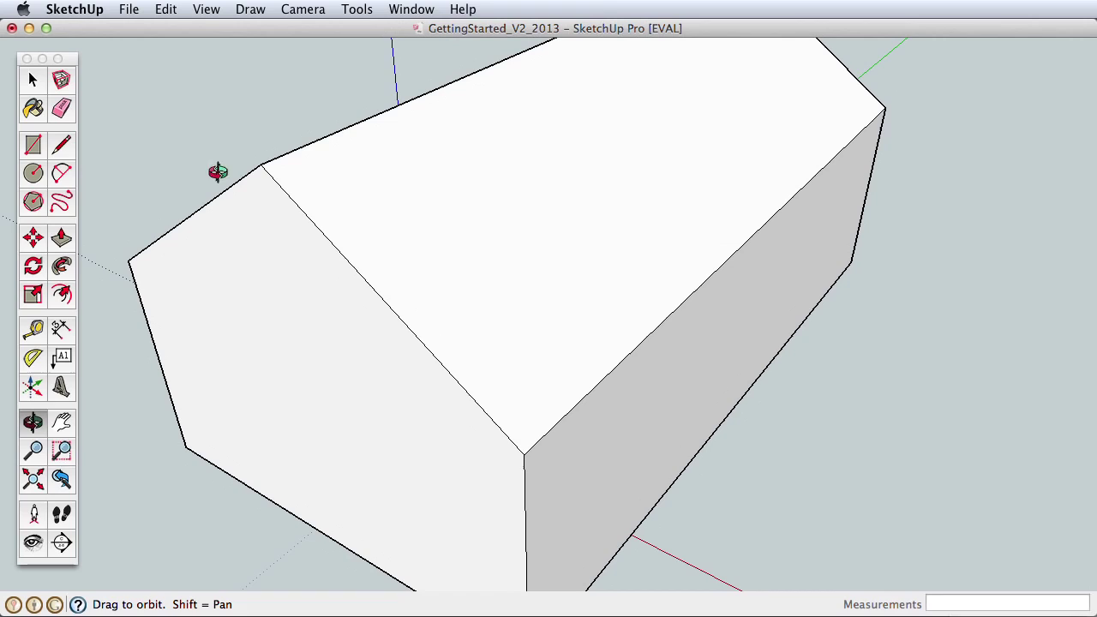
click(62, 144)
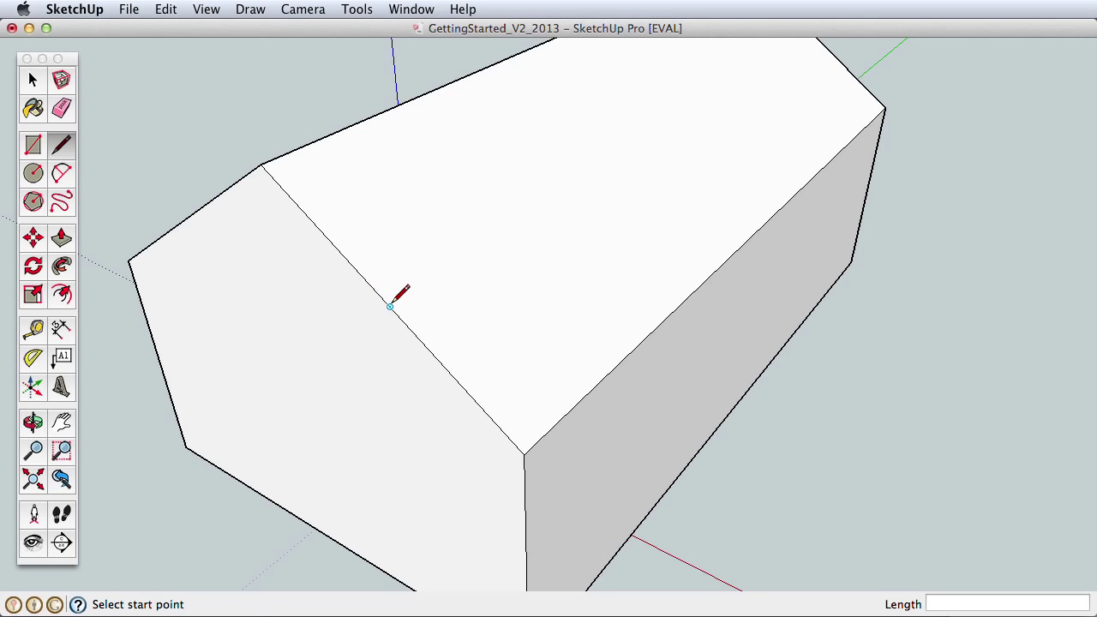
click(360, 274)
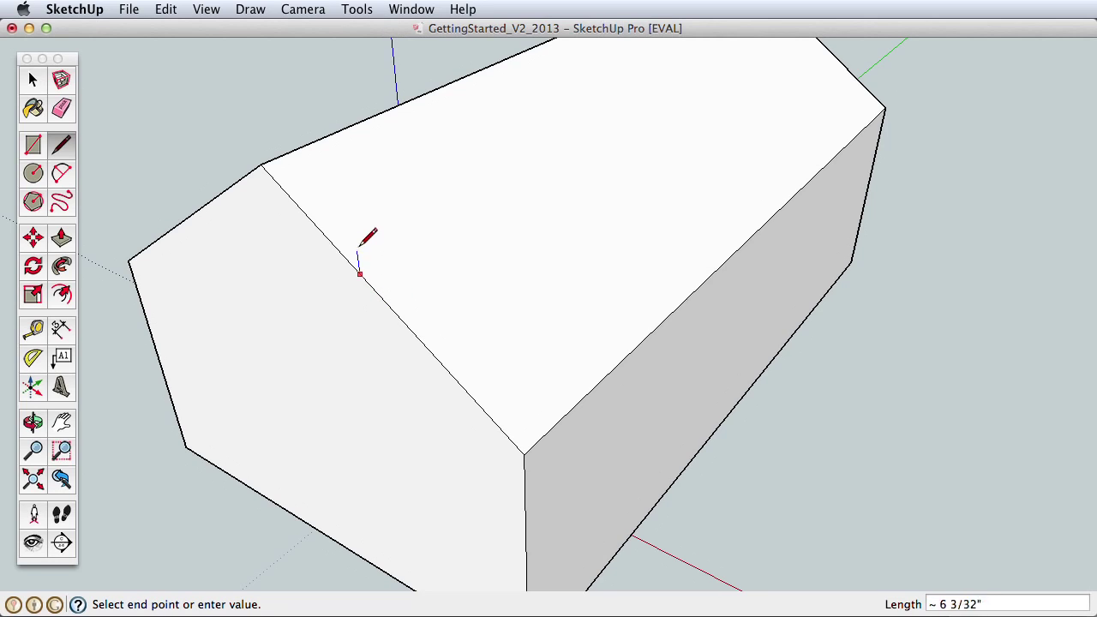
click(374, 223)
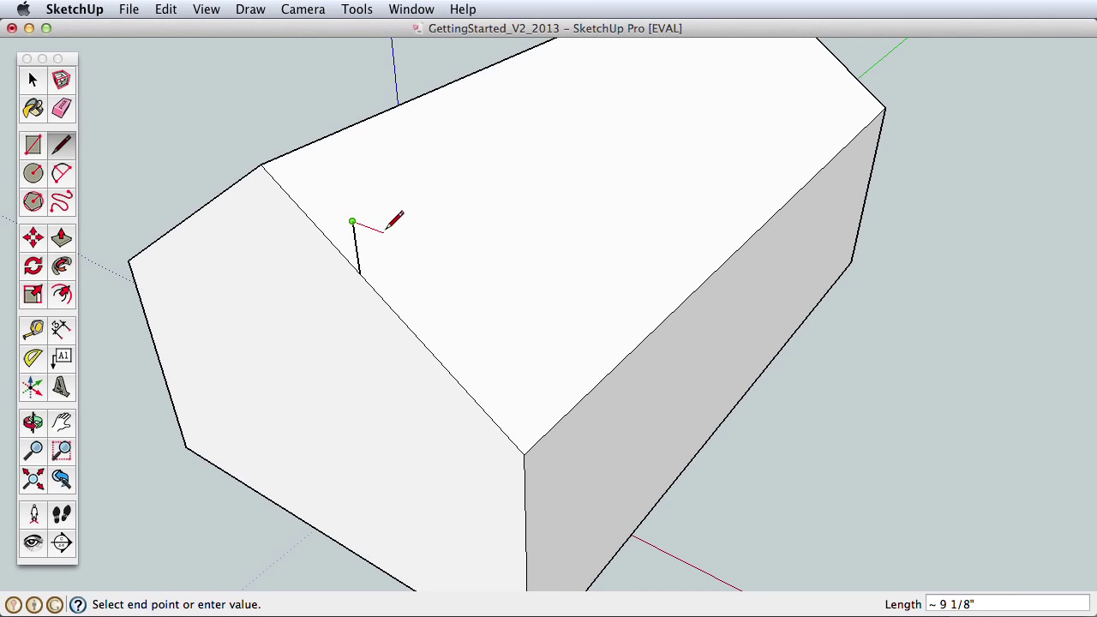
key(Escape)
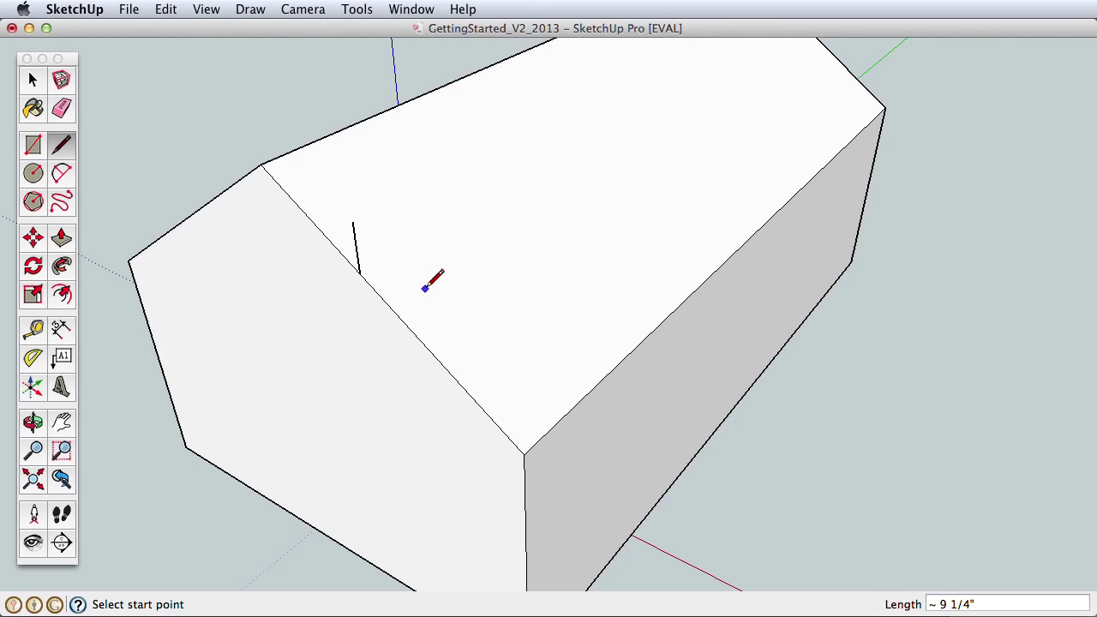
Step: Draw a second vertical line about 25" long from the front gable edge and join its top to the first line's top, closing an upright face
click(420, 341)
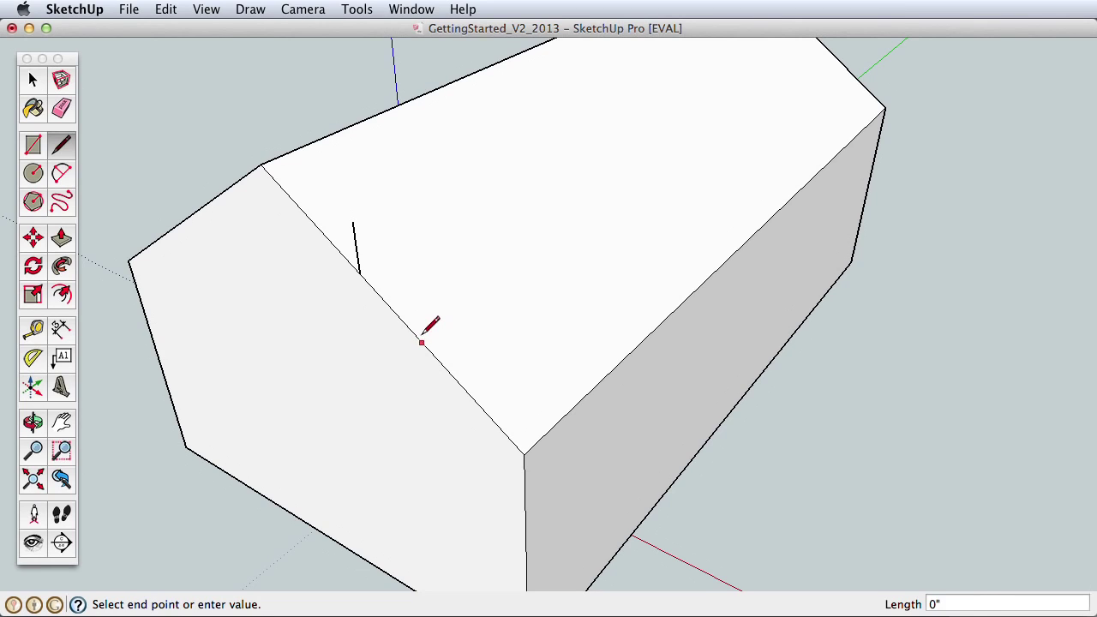
click(413, 244)
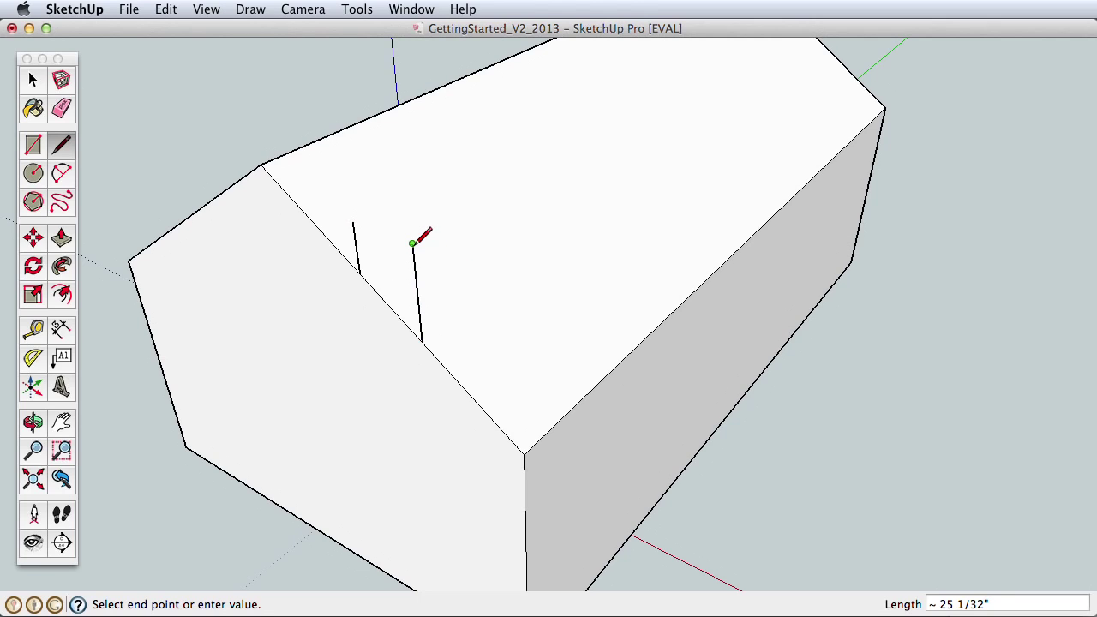
click(353, 222)
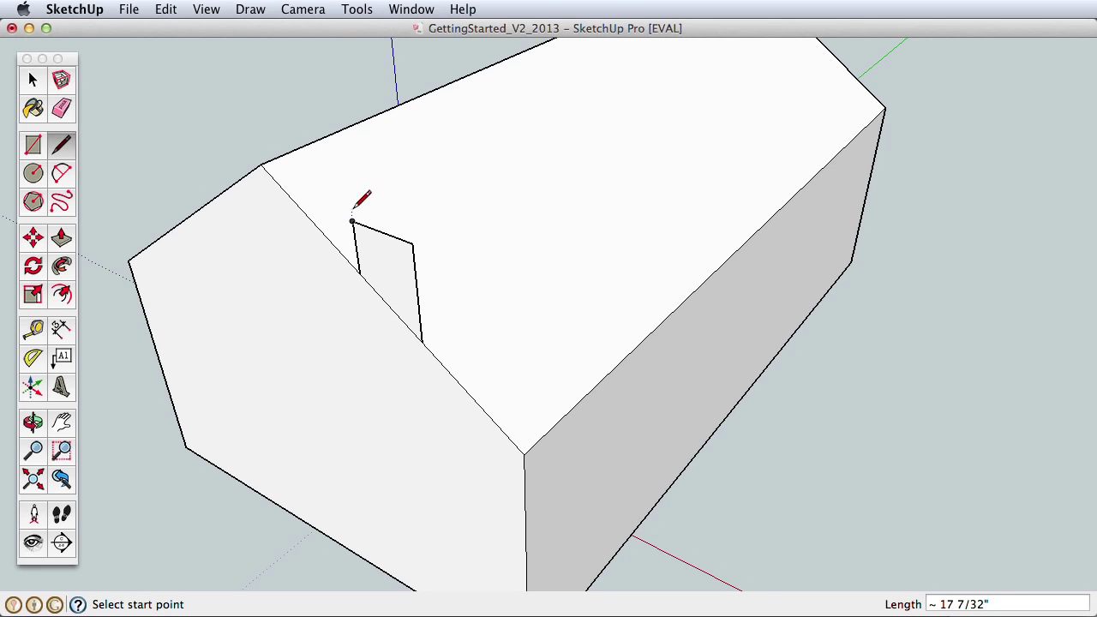
Step: Push/Pull the upright face about 71 29/32" along the roof and push its front back about 44 3/8", leaving a chimney block
click(61, 239)
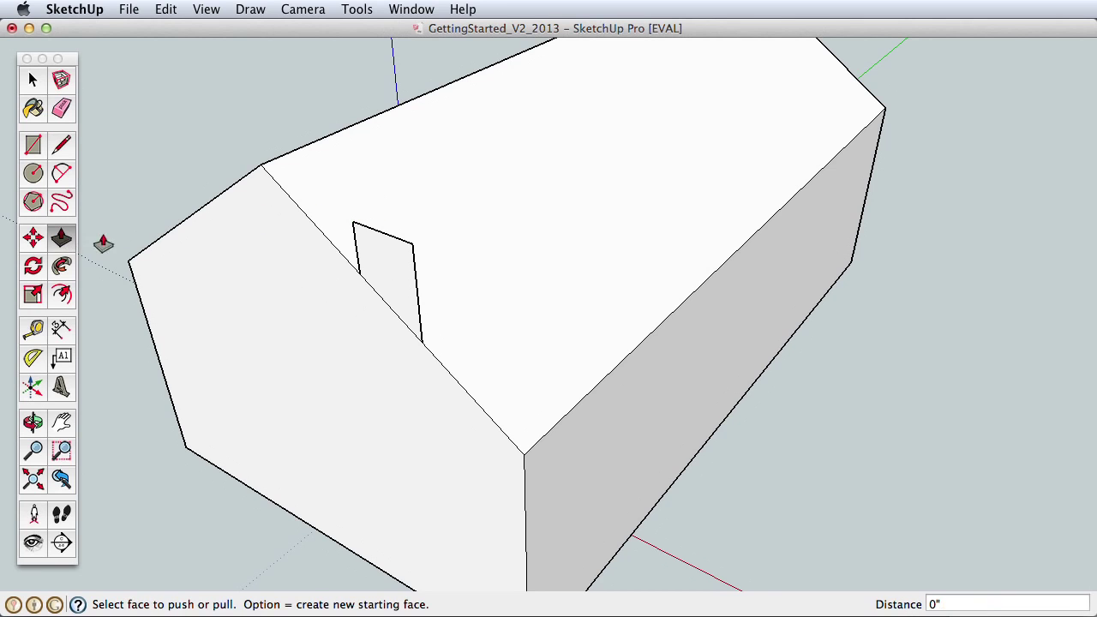
click(386, 267)
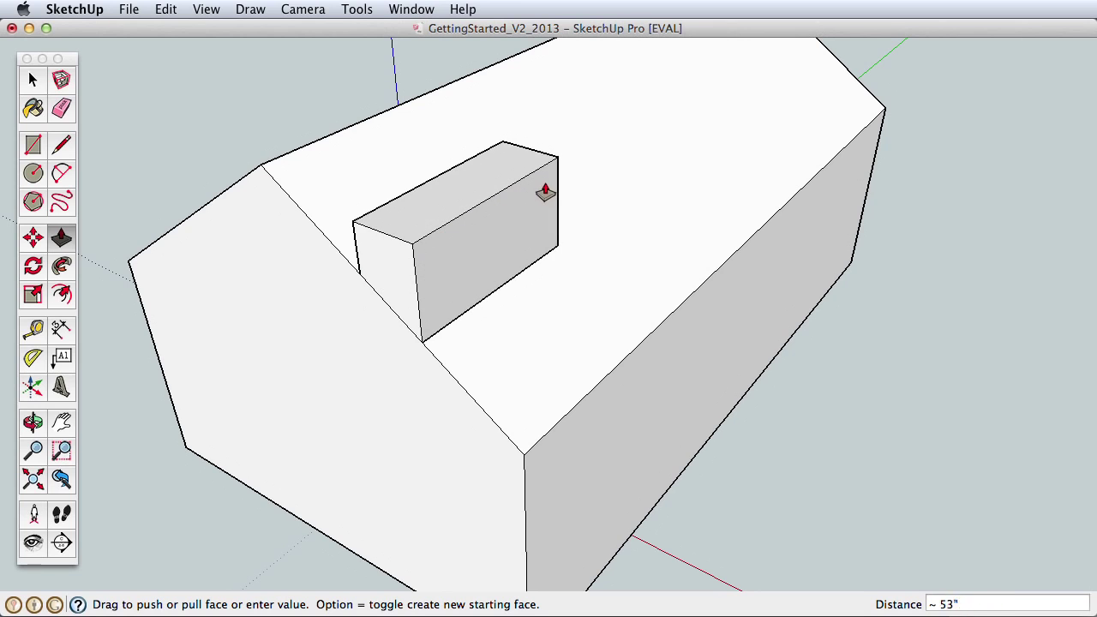
click(580, 168)
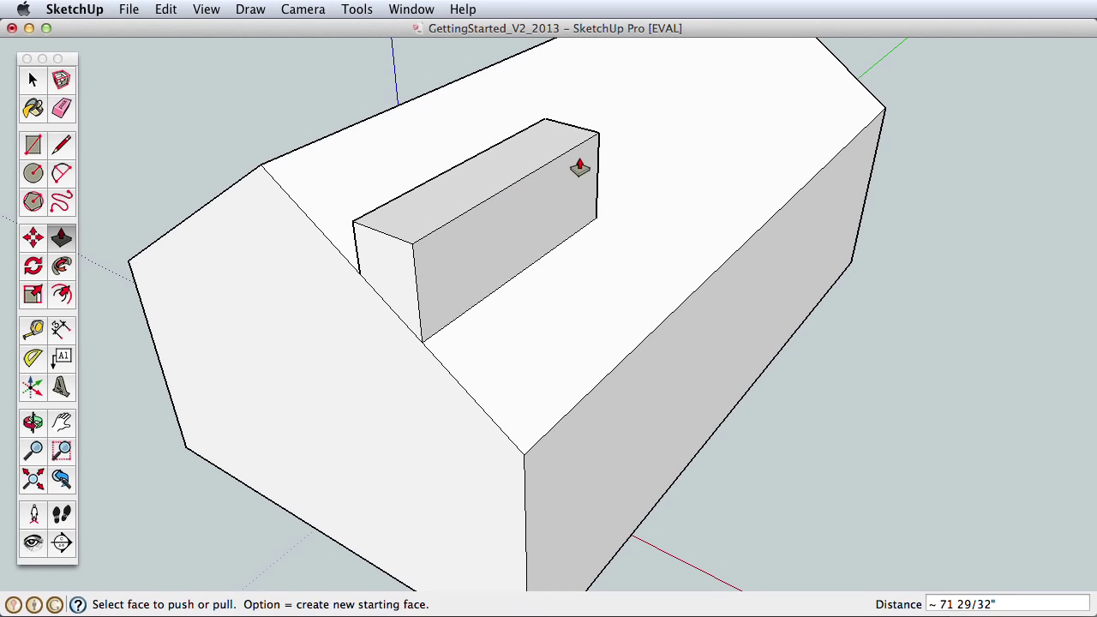
click(401, 272)
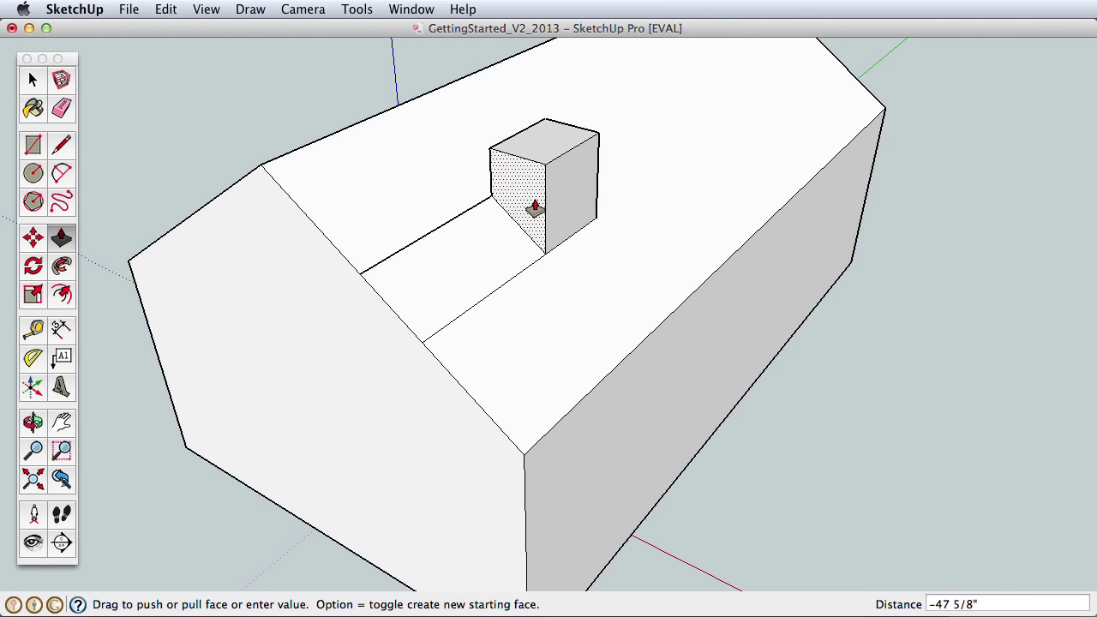
click(529, 214)
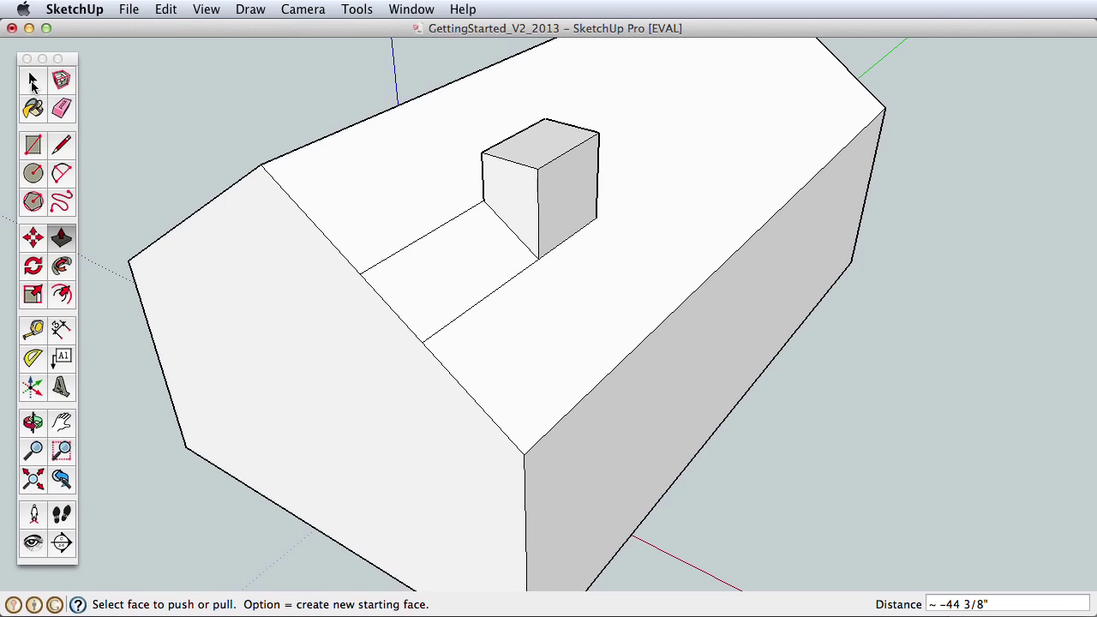
Step: Erase the two leftover lines on the roof slope between the gable edge and the chimney
click(60, 108)
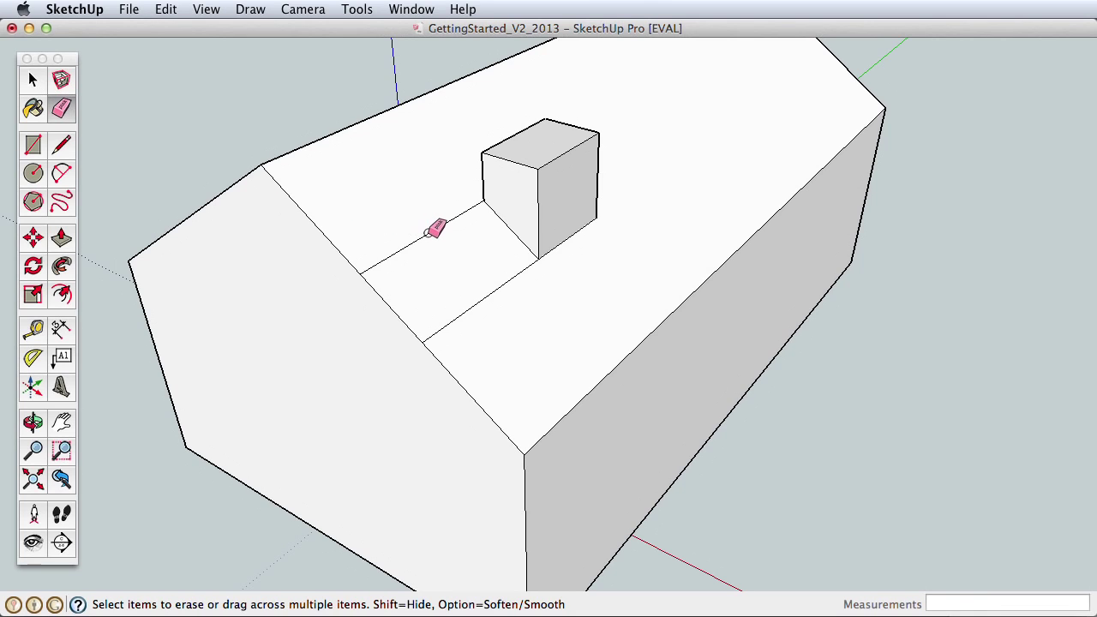
drag(425, 228, 454, 249)
mouse_move(487, 276)
middle_down()
mouse_move(657, 206)
mouse_move(694, 155)
mouse_move(647, 189)
mouse_move(522, 238)
mouse_move(482, 240)
middle_up()
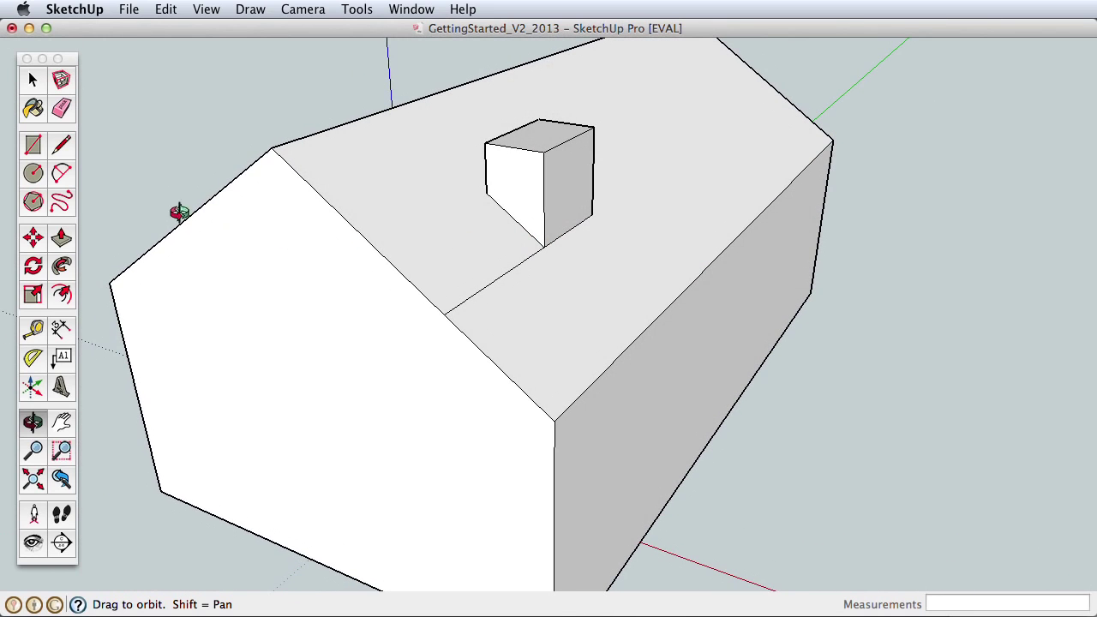
click(60, 108)
click(499, 288)
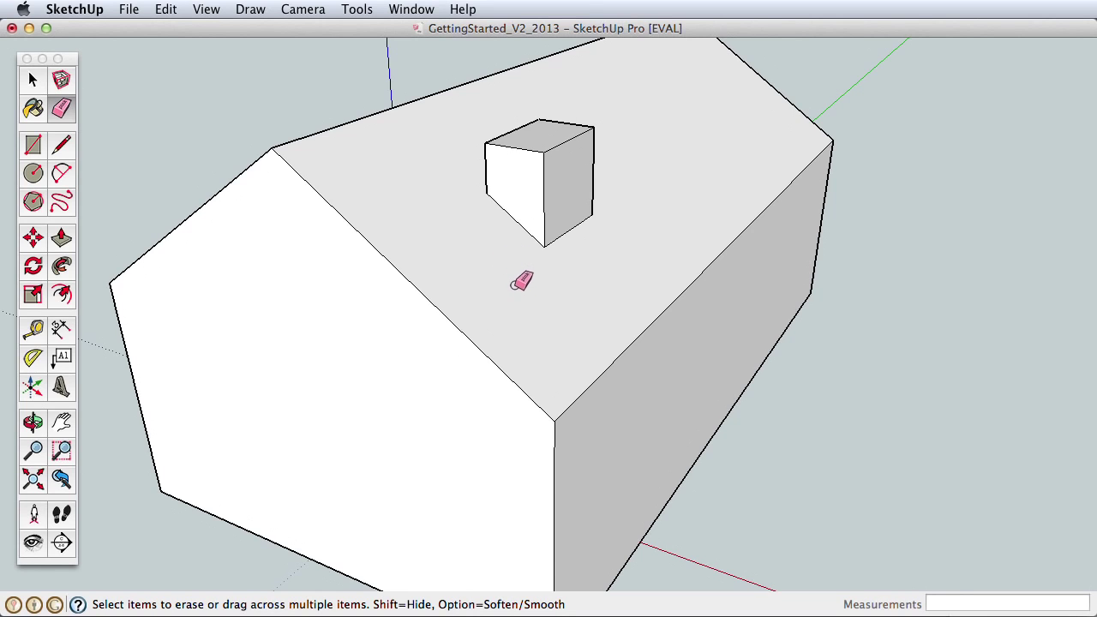
Step: Draw a rectangle about 88 11/16" by 12 7/8" at the long wall's base and a 6 7/16" high rectangle over its lower half
key(z)
drag(517, 328, 471, 225)
key(h)
key(o)
key(z)
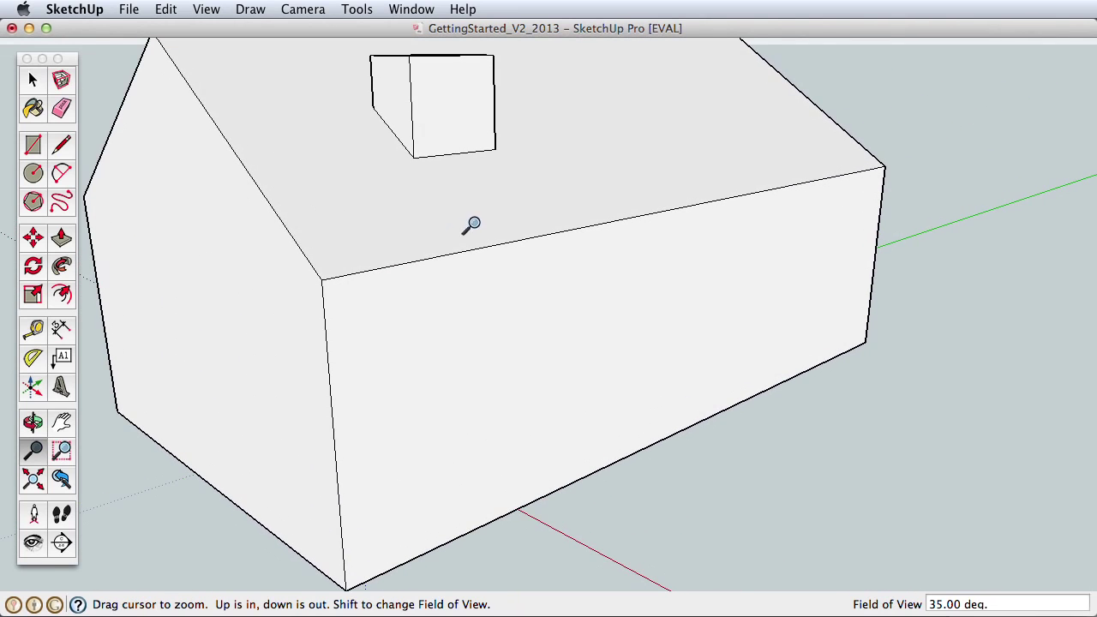
click(33, 144)
click(541, 497)
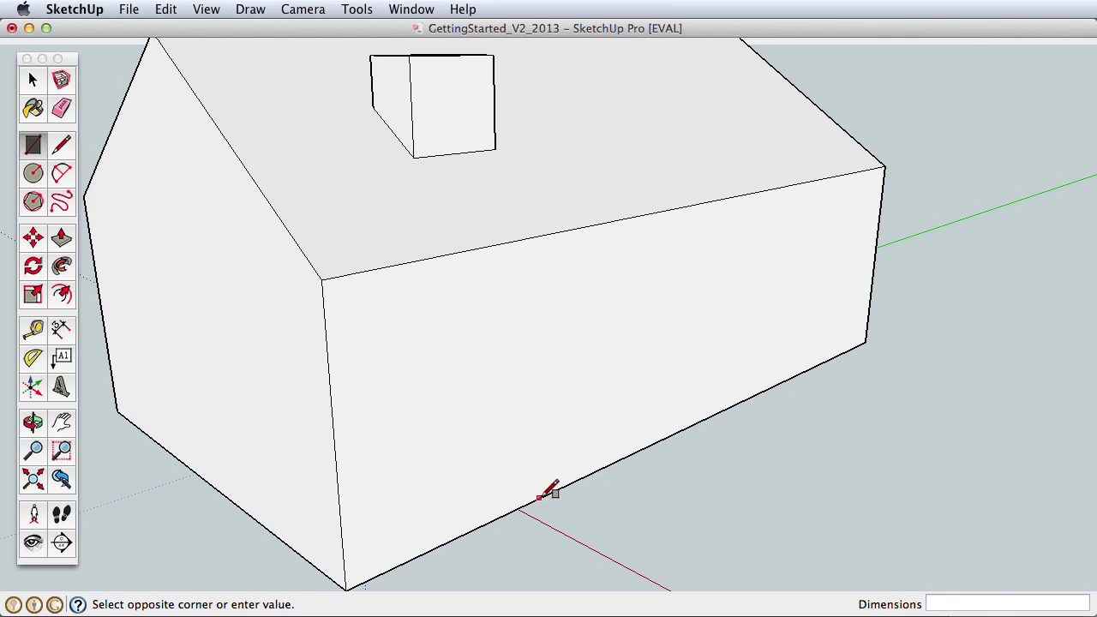
click(726, 393)
click(725, 393)
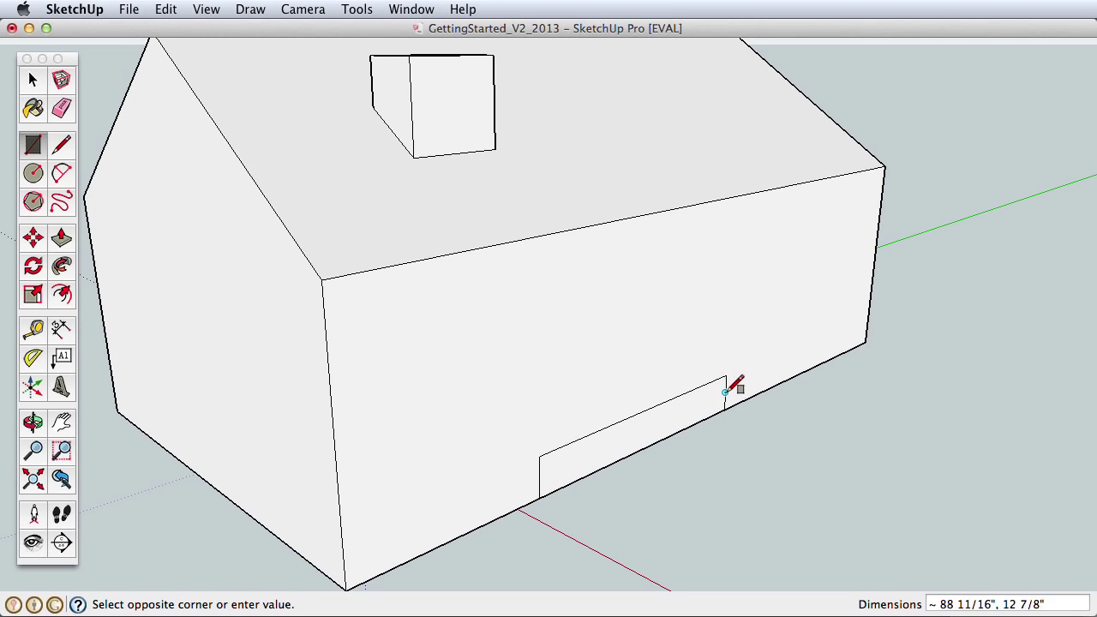
click(541, 497)
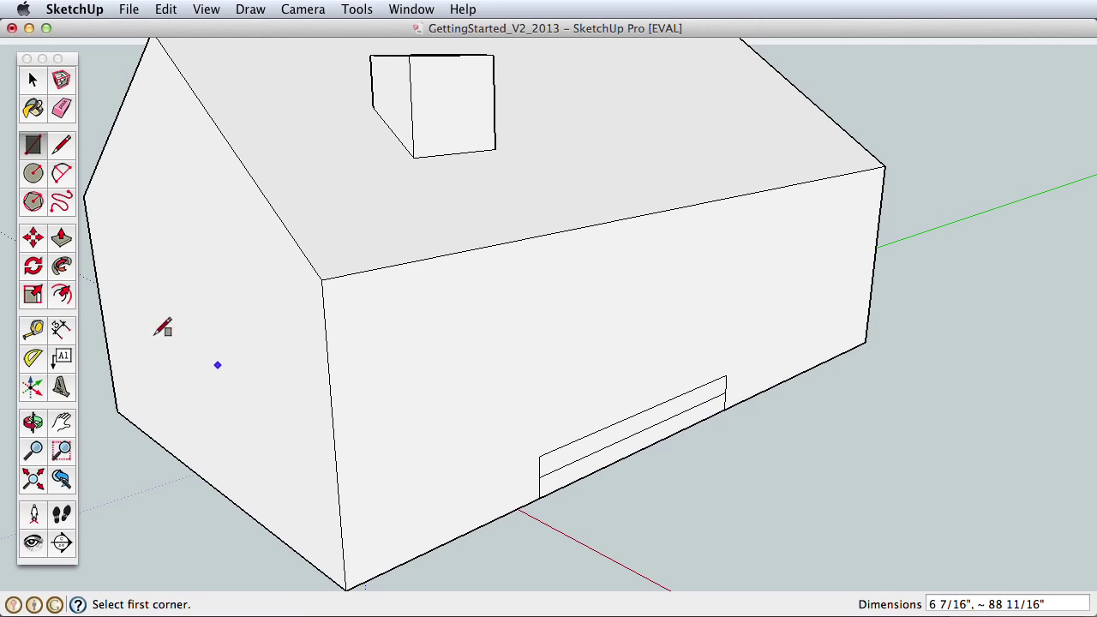
Step: Push/Pull the lower rectangle outward as a deep step and the upper one about 20 21/32" as a shallower step
click(60, 238)
click(608, 467)
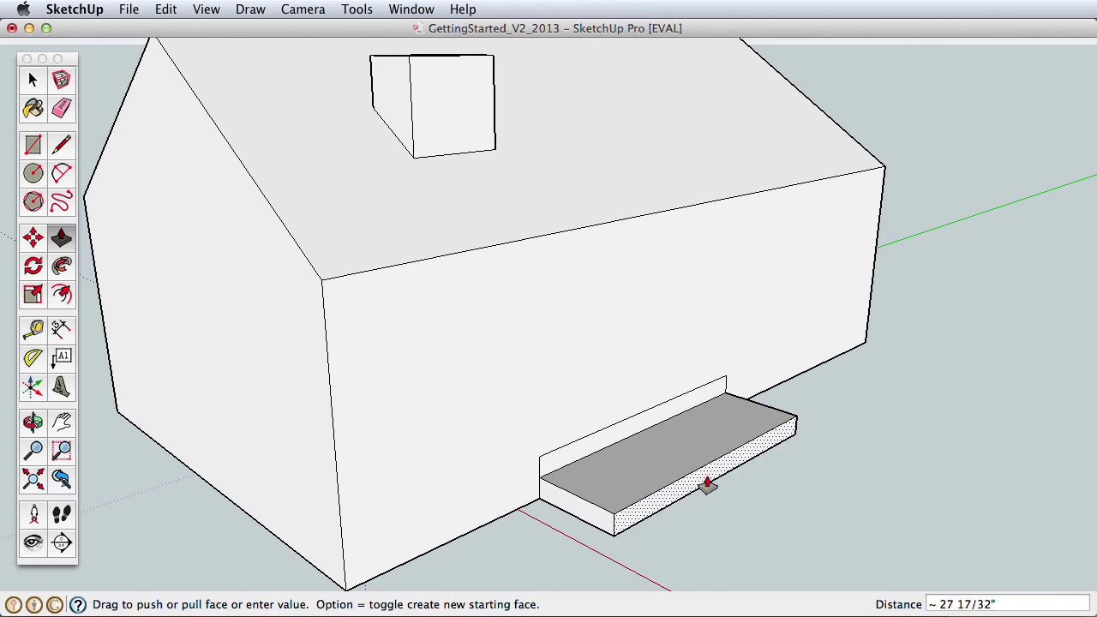
click(709, 476)
click(643, 428)
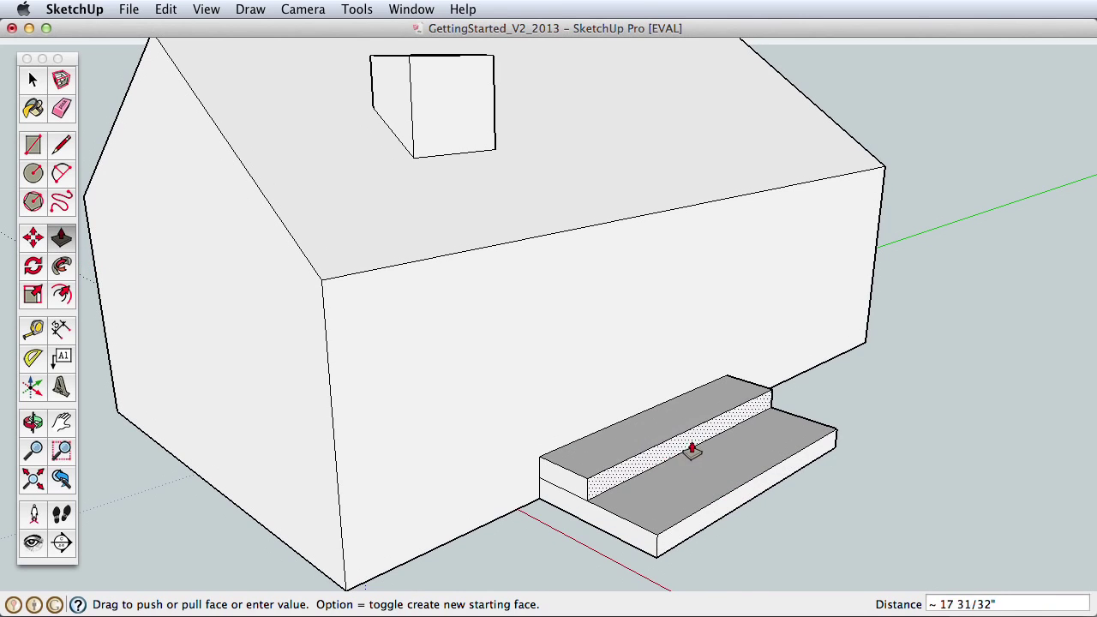
click(689, 454)
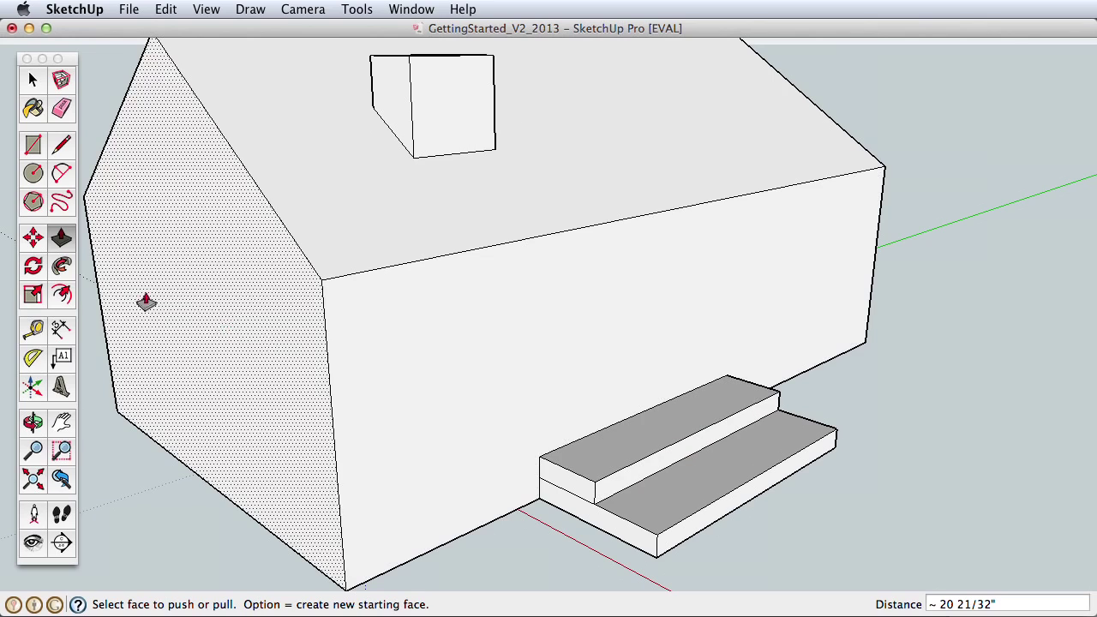
Step: Draw a door rectangle about 29 1/4" by 50 29/32" standing on the upper step, and a window rectangle beside it on the wall
click(33, 145)
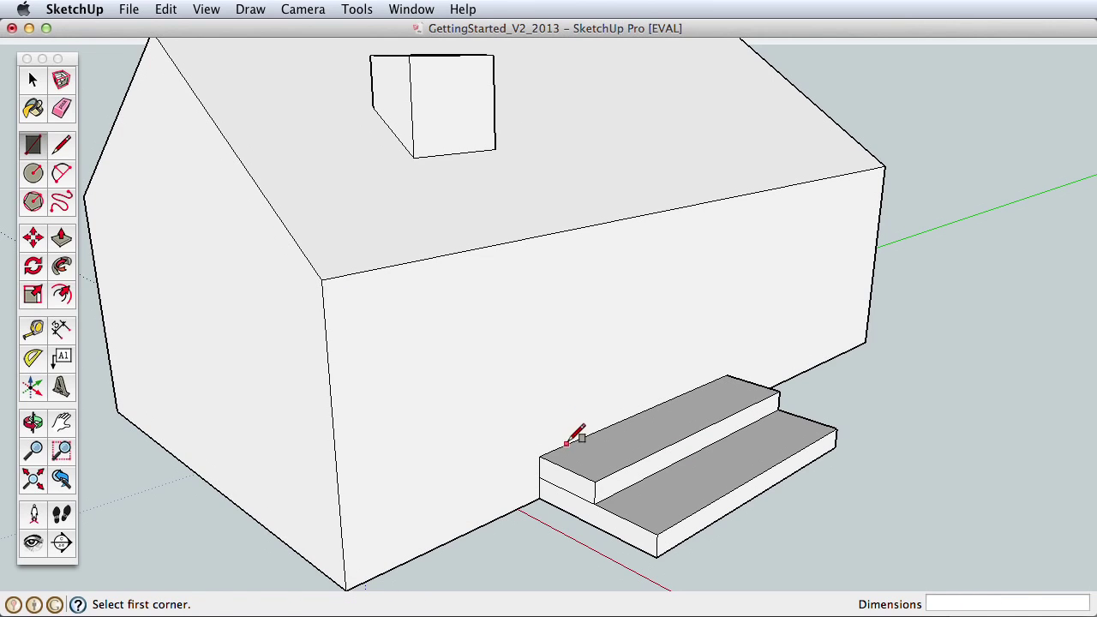
click(566, 445)
click(639, 254)
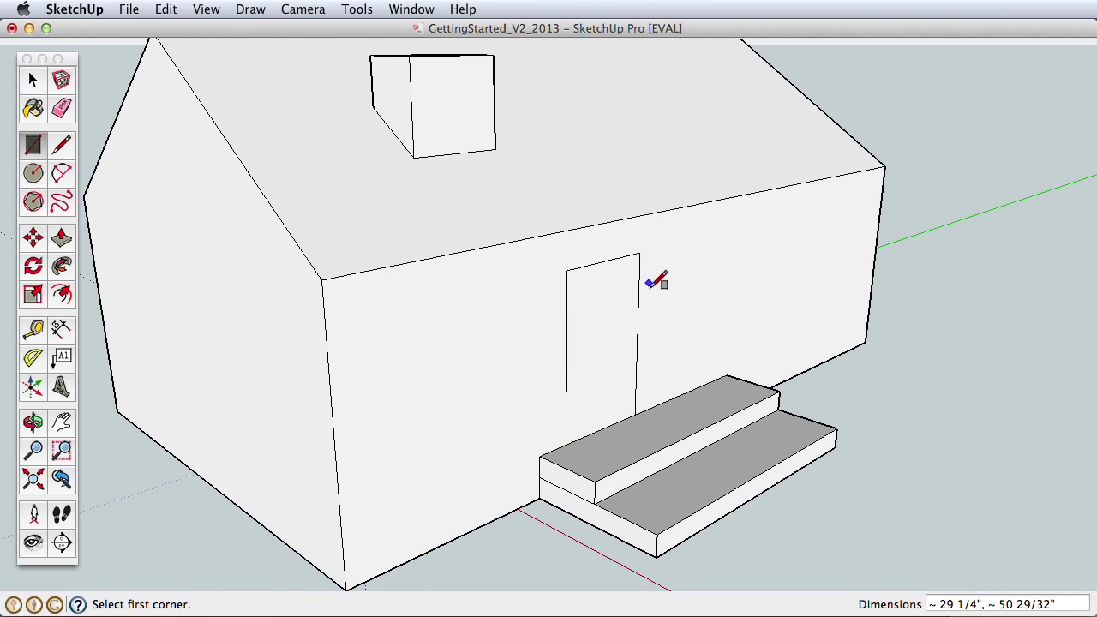
click(690, 248)
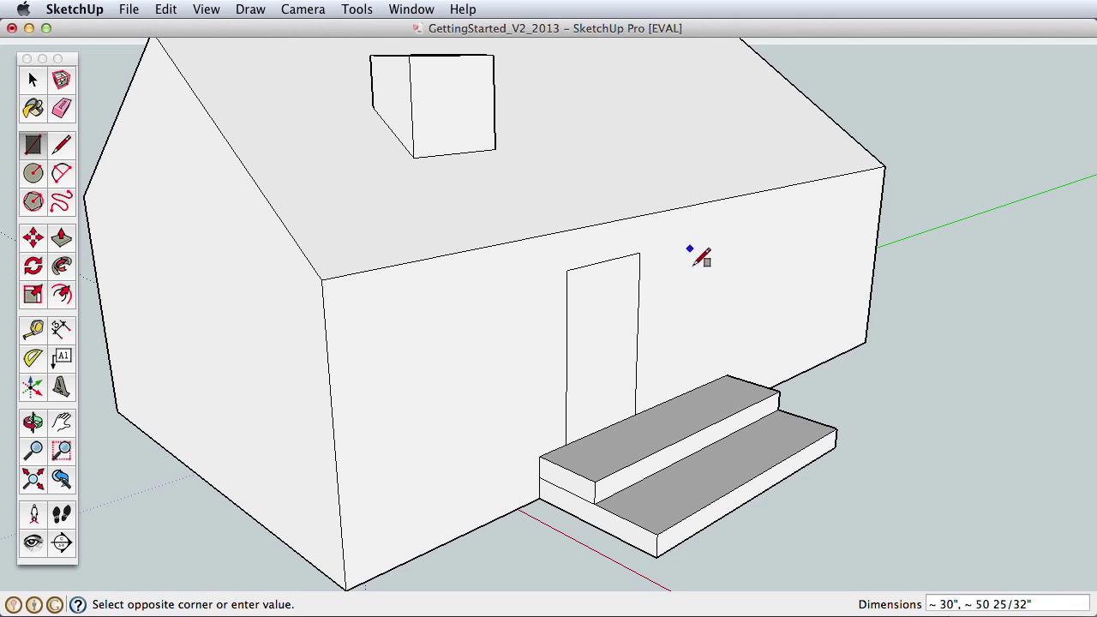
click(755, 321)
Step: Recess the door slightly into the wall and the window about 4 3/16" with Push/Pull
click(61, 237)
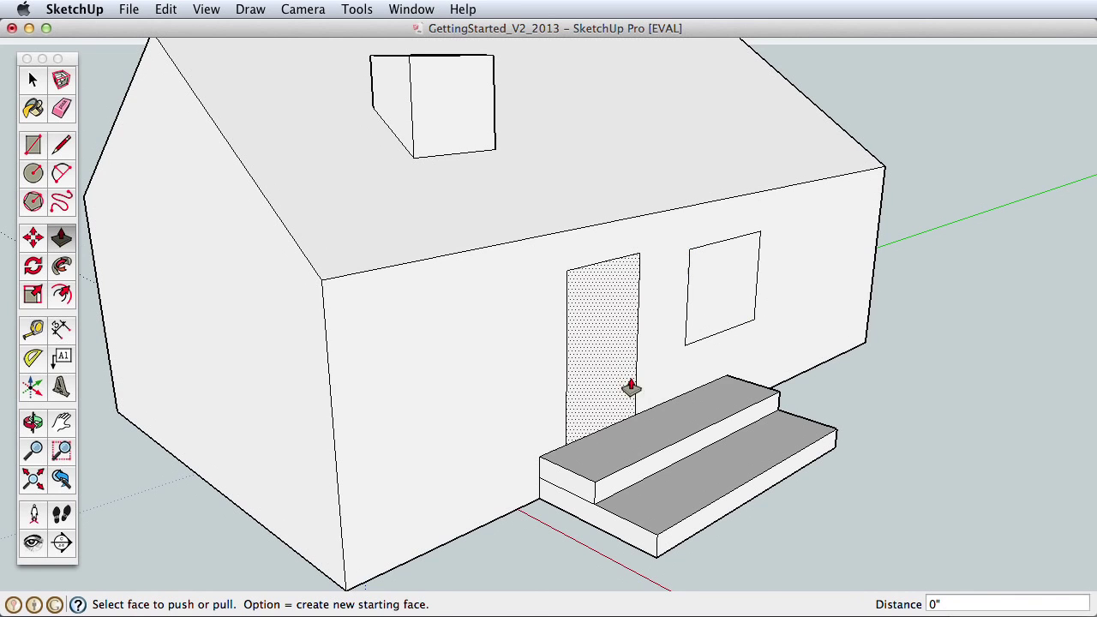
click(627, 388)
click(612, 394)
click(711, 318)
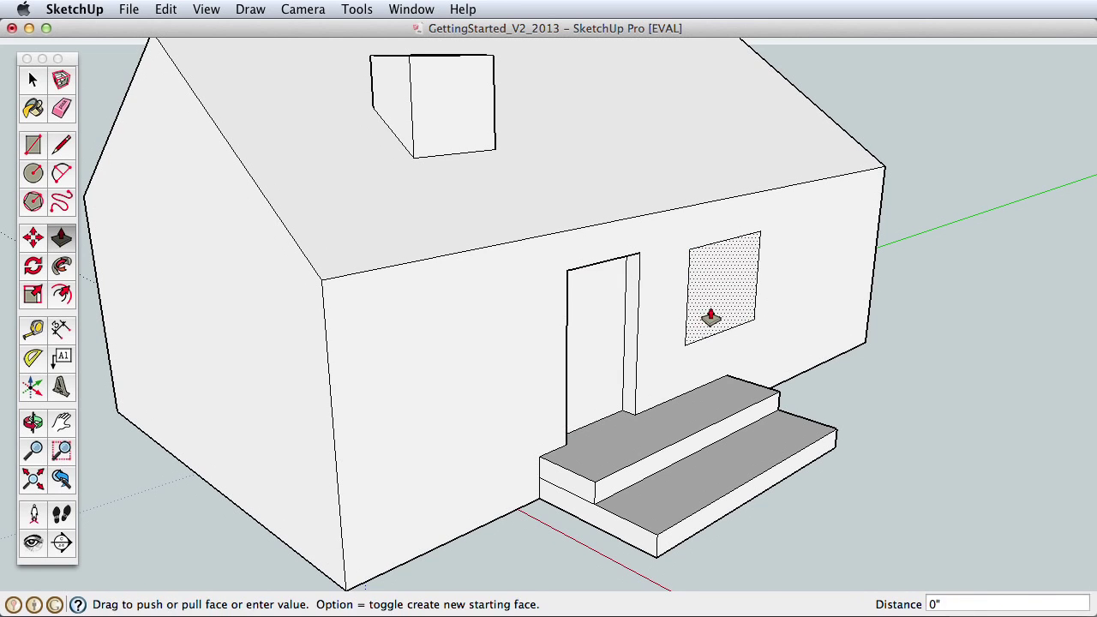
click(707, 326)
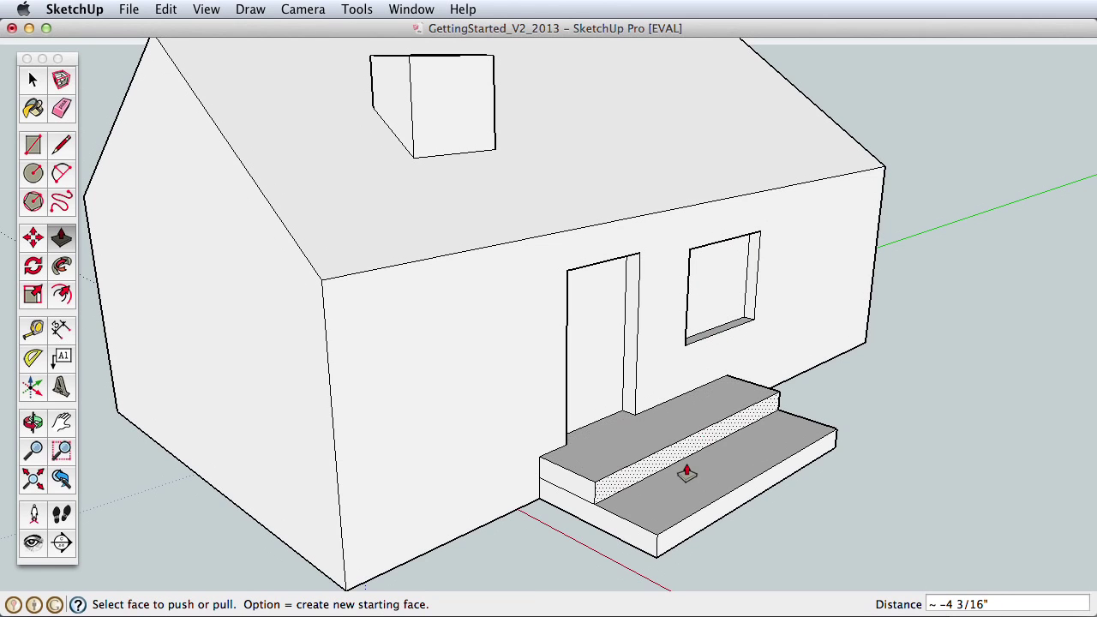
Step: Extend the near end of the lower step about 17 5/16" with Push/Pull and erase the seam line on its tread
click(614, 540)
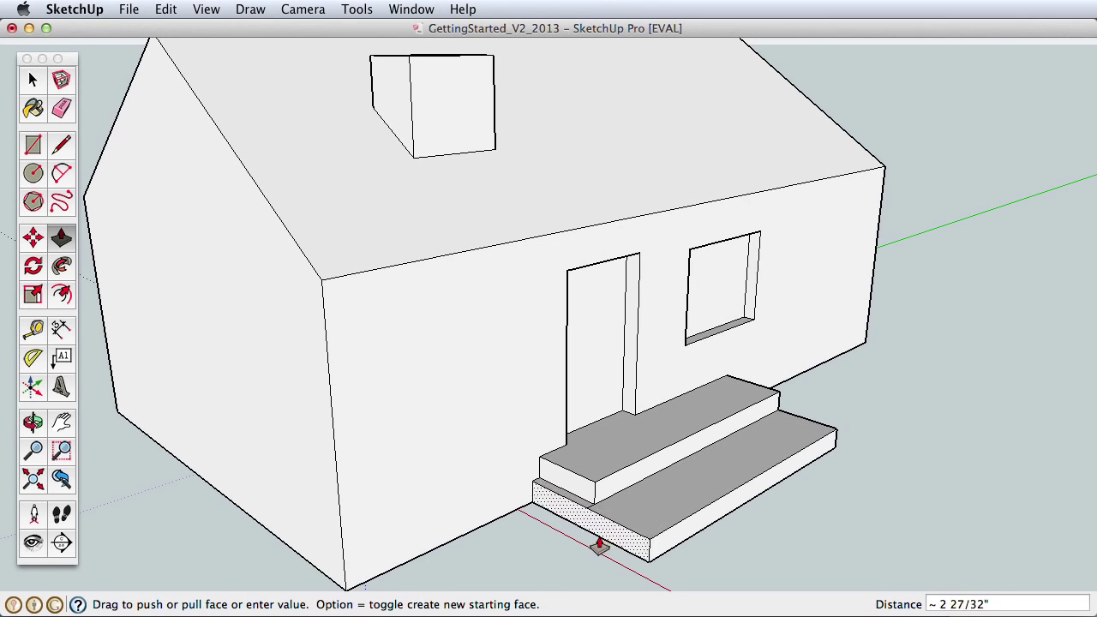
click(596, 579)
click(61, 108)
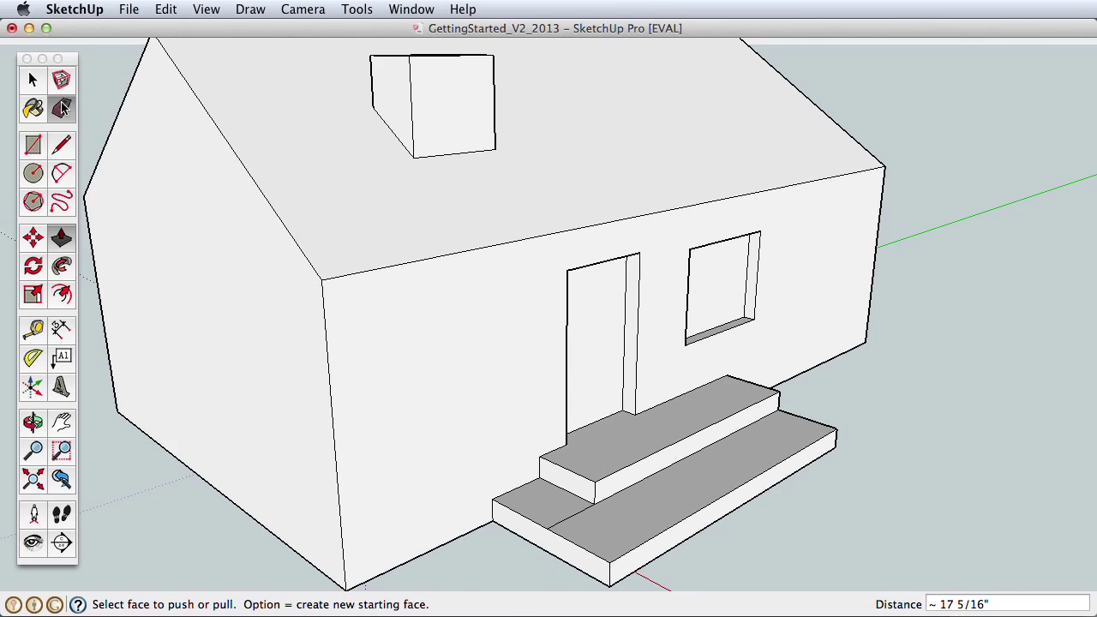
Step: Push the lower step's top face down 3 3/16" and the upper step's top face down about 6 13/32"
click(62, 239)
click(552, 527)
click(554, 537)
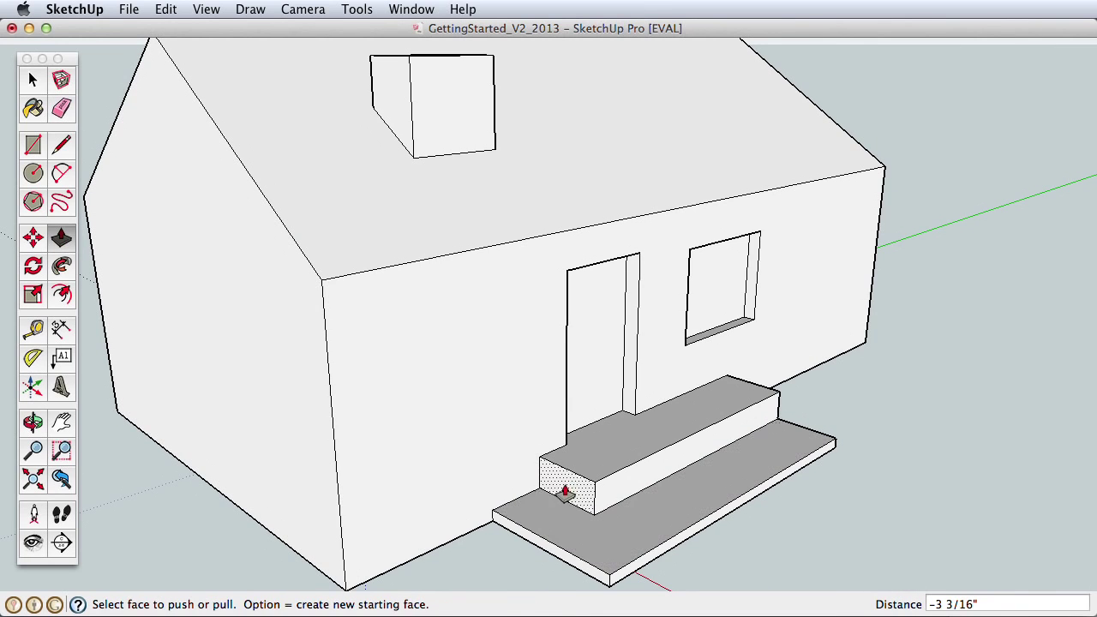
click(578, 476)
click(582, 499)
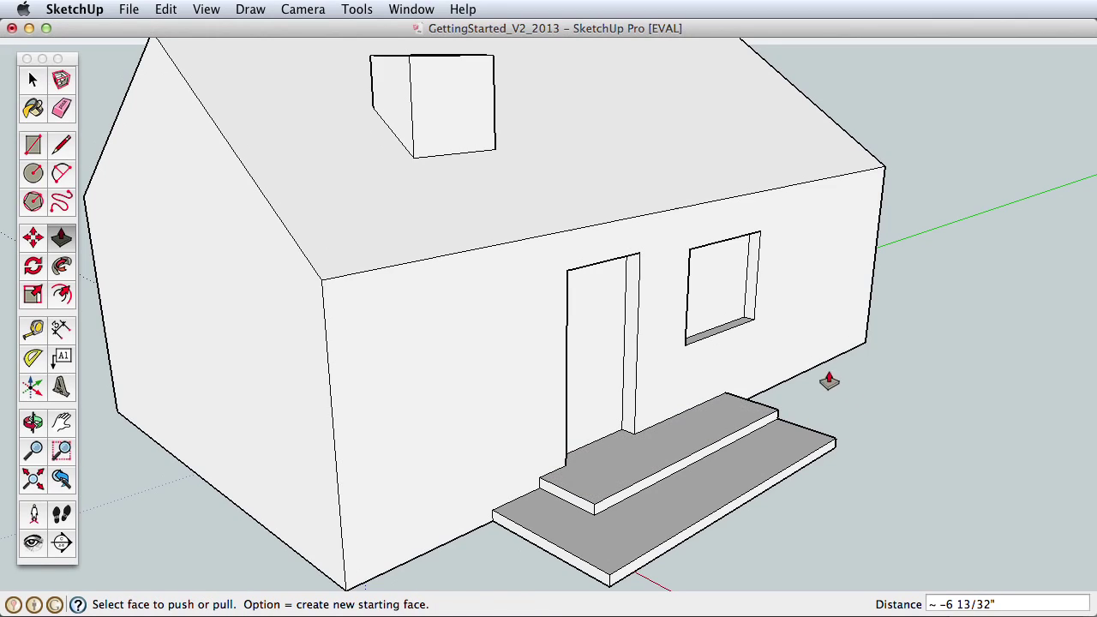
scroll(703, 326, down, 5)
shift+middle_drag(689, 368, 664, 389)
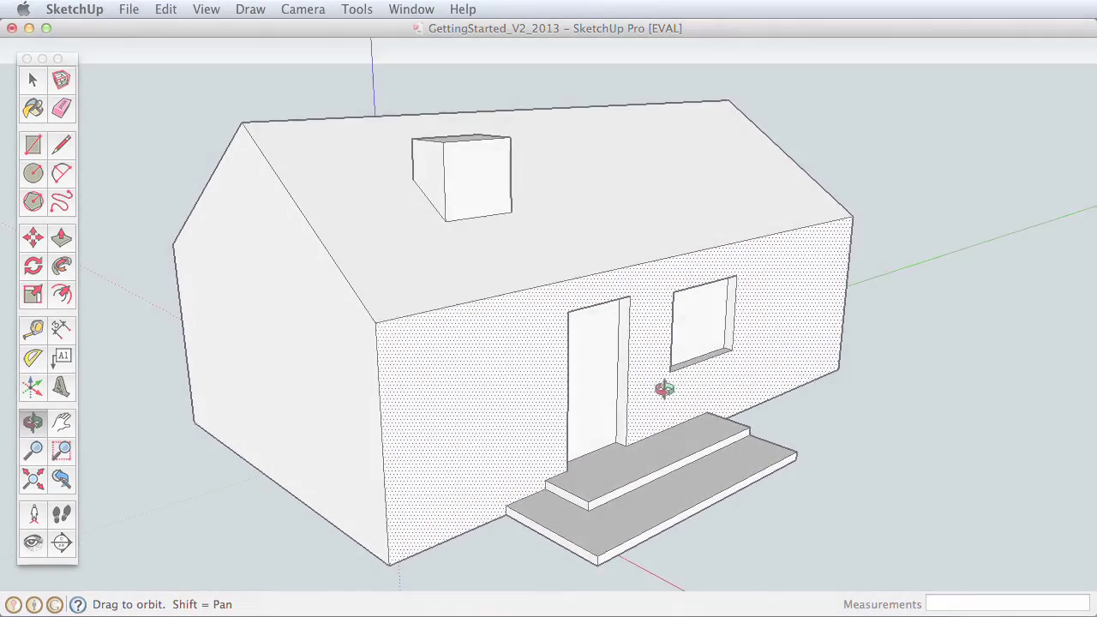